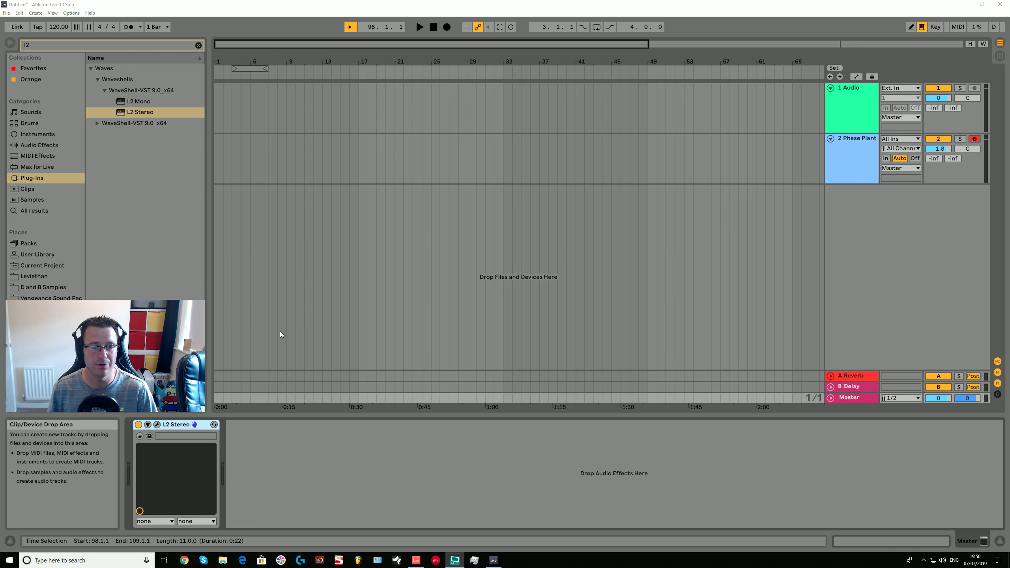
Step: Open the Phase Plant interface on track 2 and view the list of effects available for Lane 1
{"action": "left_click", "coordinate": [854, 137]}
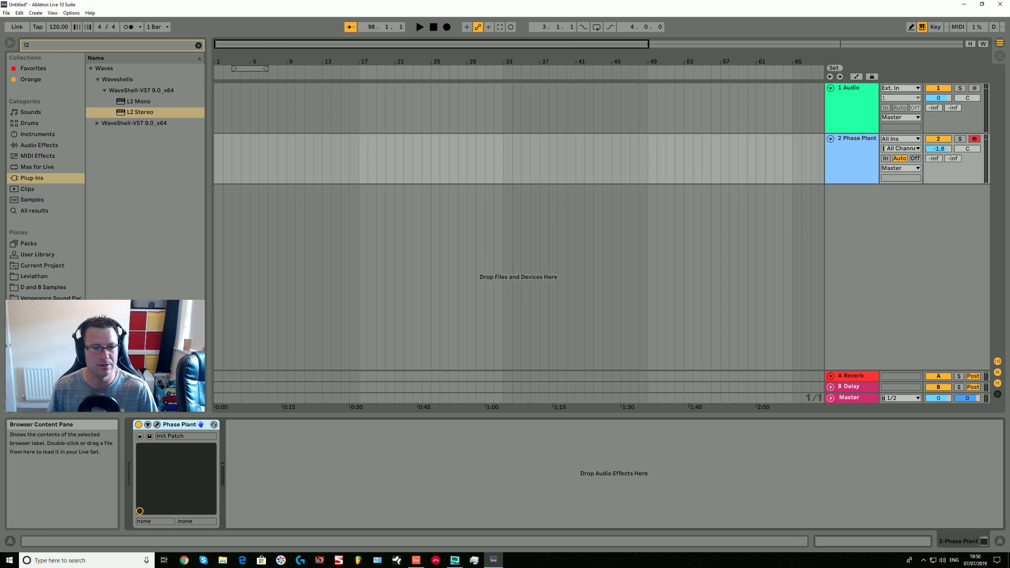
{"action": "left_click", "coordinate": [157, 425]}
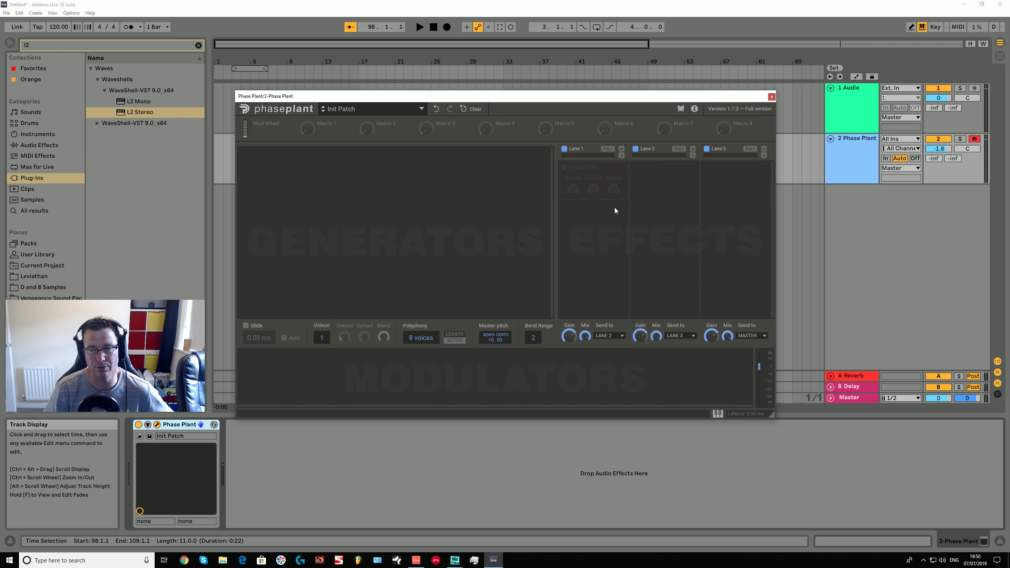
{"action": "left_click", "coordinate": [593, 177]}
{"action": "left_click", "coordinate": [812, 229]}
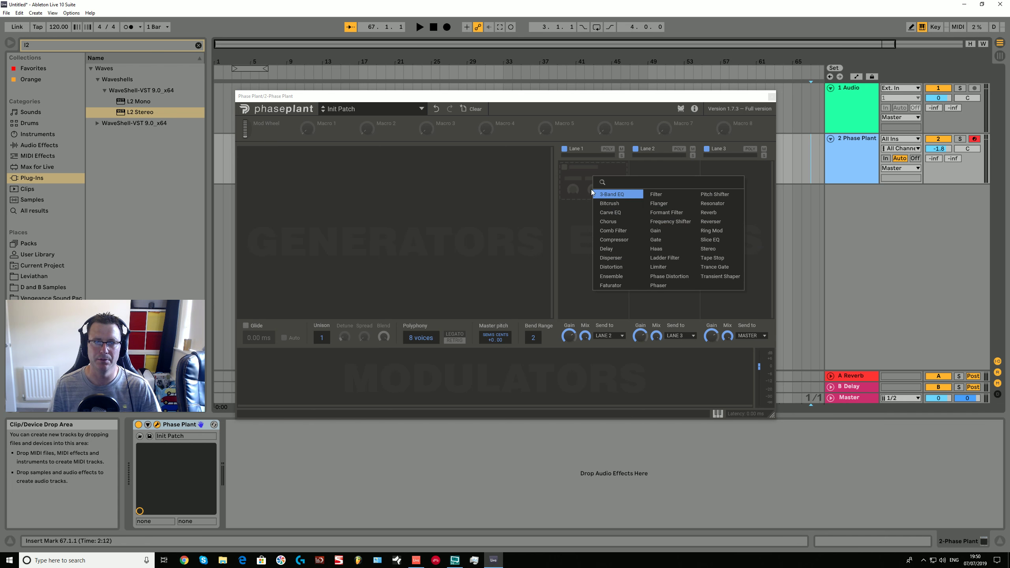
{"action": "left_click", "coordinate": [497, 186]}
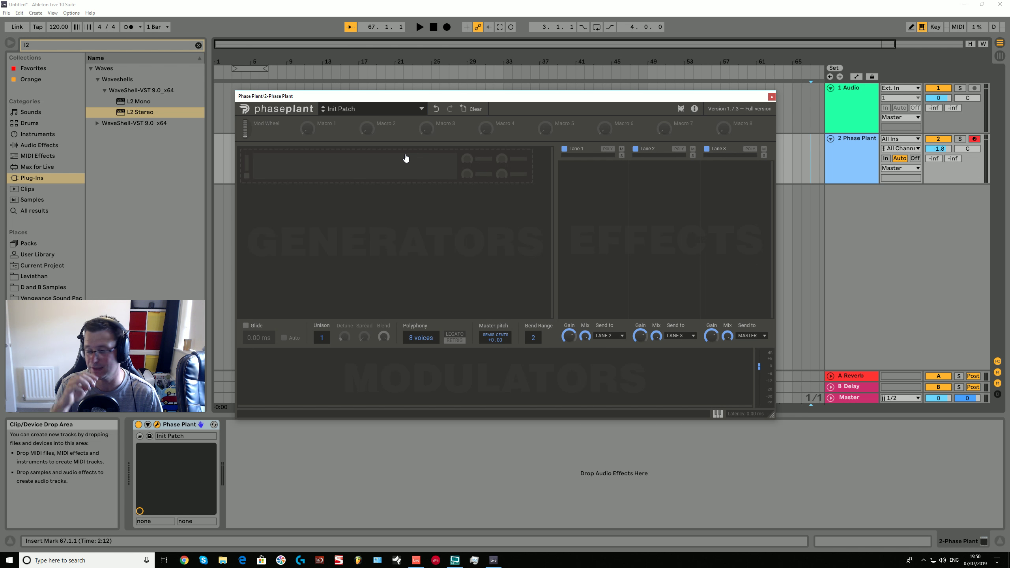
Step: Browse the factory presets in the Poly and Complex folders and load the Coastal Elite preset
{"action": "left_click", "coordinate": [386, 110]}
{"action": "scroll", "coordinate": [299, 191], "scroll_direction": "down", "scroll_amount": 2}
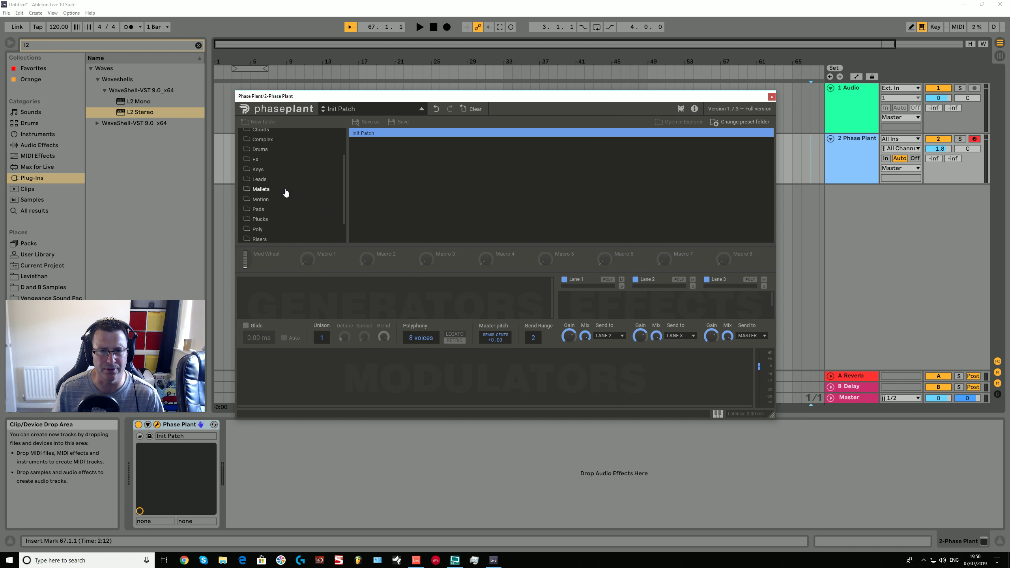
{"action": "scroll", "coordinate": [278, 193], "scroll_direction": "down", "scroll_amount": 2}
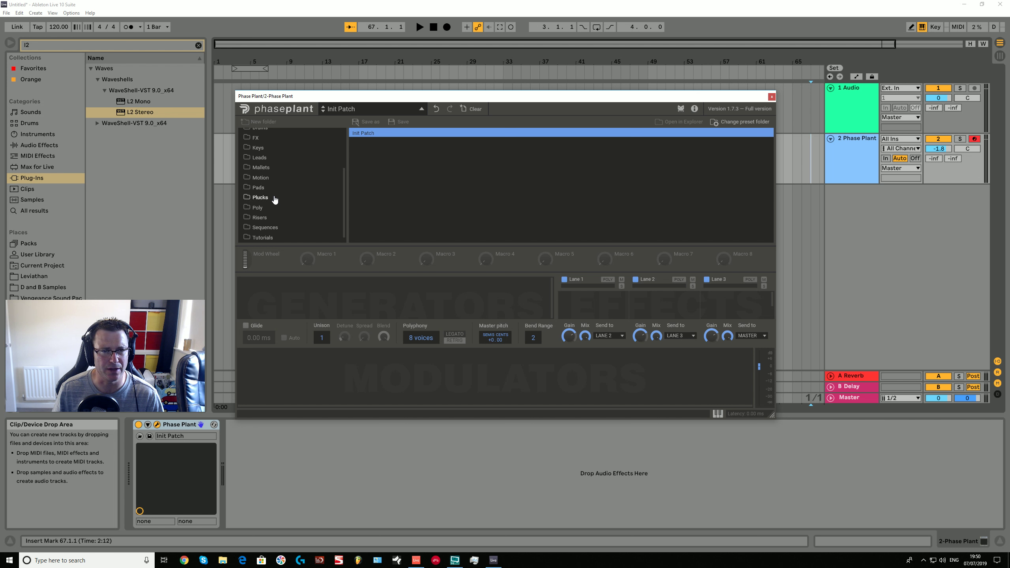
{"action": "left_click", "coordinate": [260, 208]}
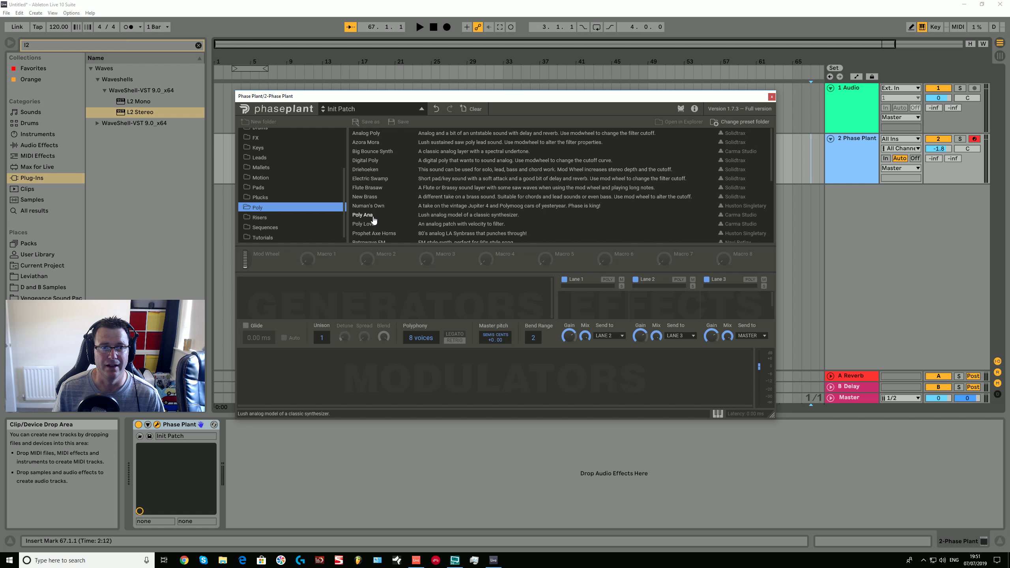
{"action": "scroll", "coordinate": [374, 220], "scroll_direction": "down", "scroll_amount": 2}
{"action": "scroll", "coordinate": [262, 183], "scroll_direction": "up", "scroll_amount": 3}
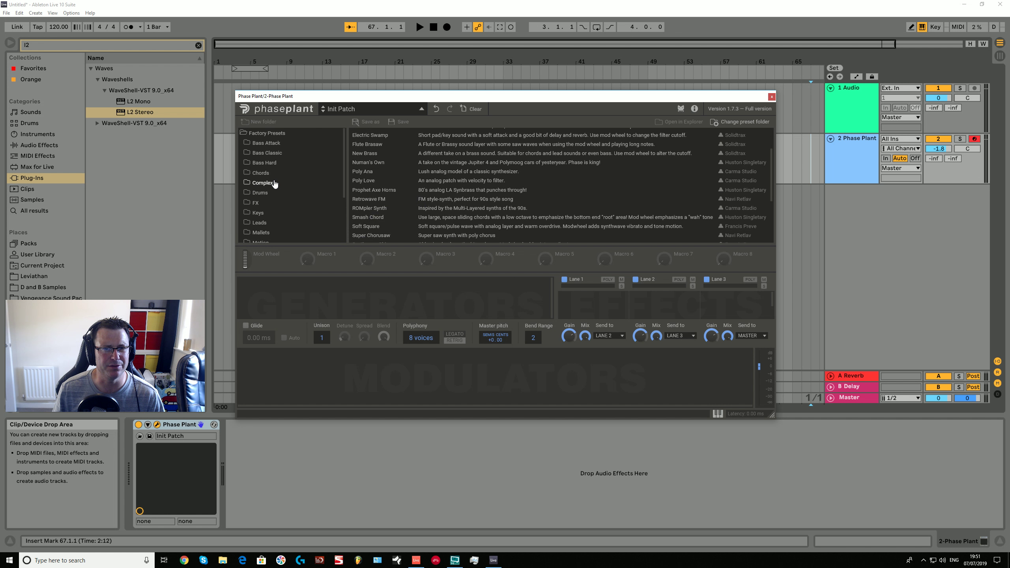
{"action": "left_click", "coordinate": [263, 184]}
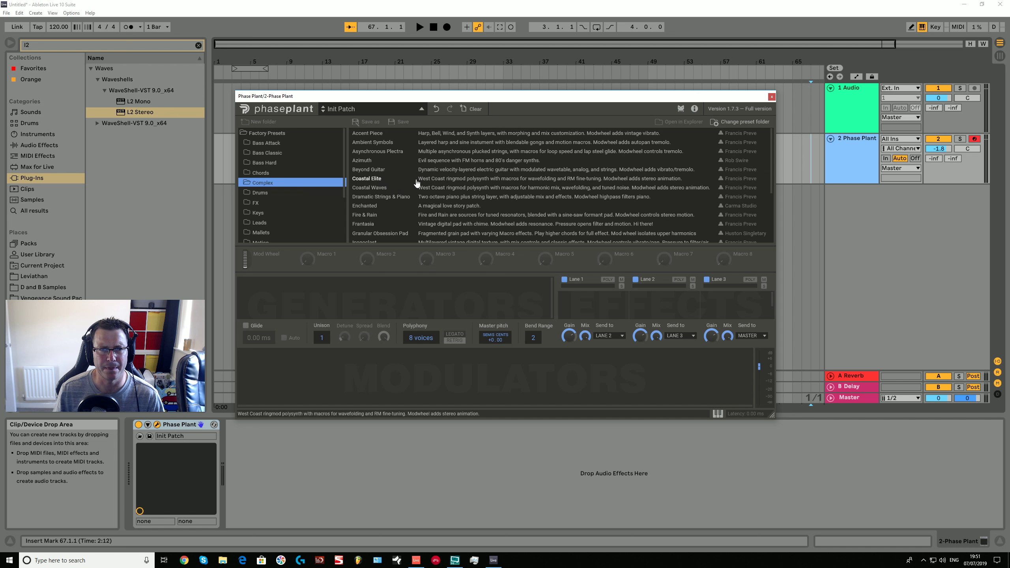
{"action": "left_click", "coordinate": [454, 183]}
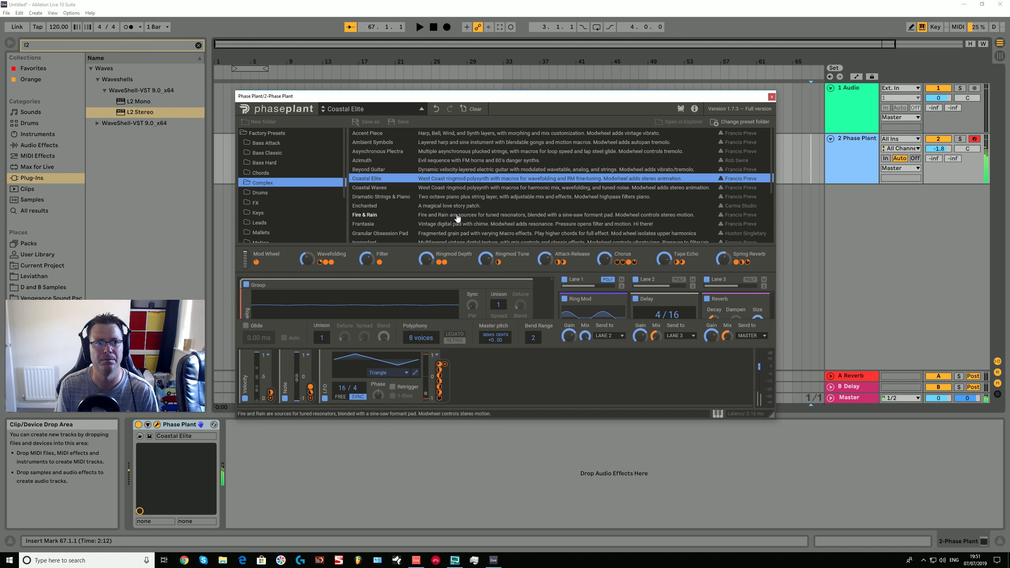
Step: Load the LFO Party preset from the Sequences folder of the factory presets
{"action": "scroll", "coordinate": [294, 176], "scroll_direction": "down", "scroll_amount": 3}
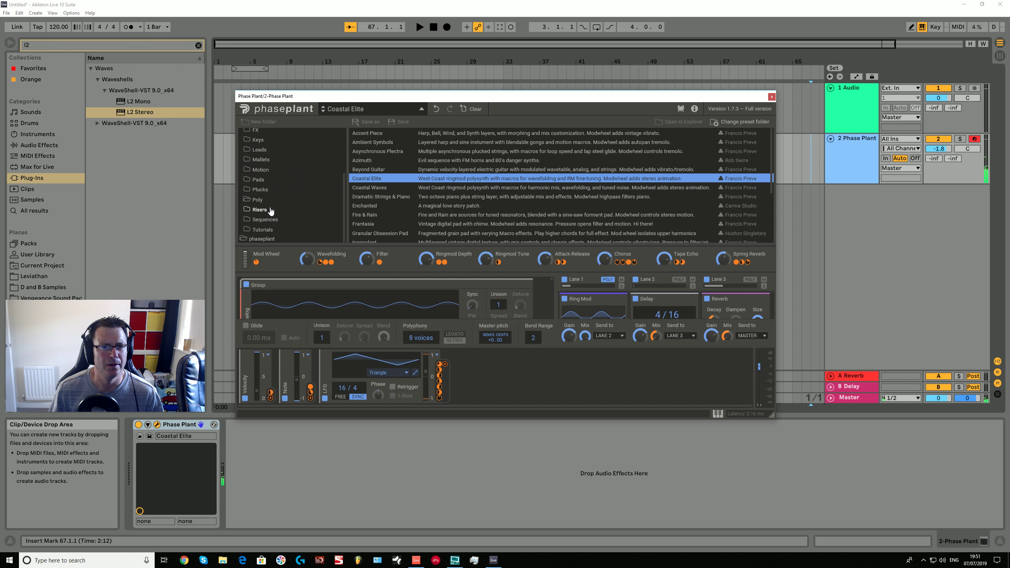
{"action": "left_click", "coordinate": [273, 221]}
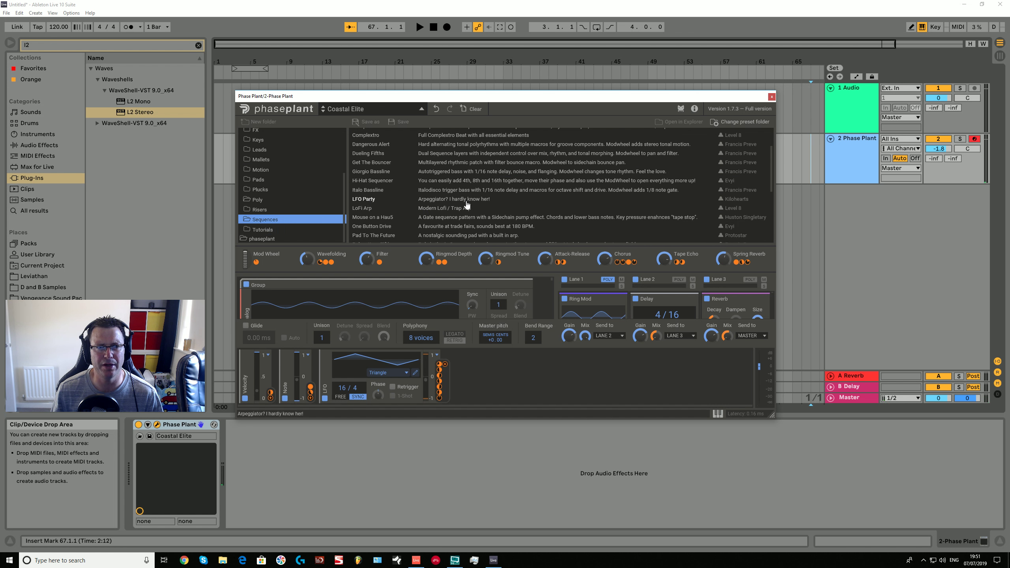
{"action": "left_click", "coordinate": [466, 200]}
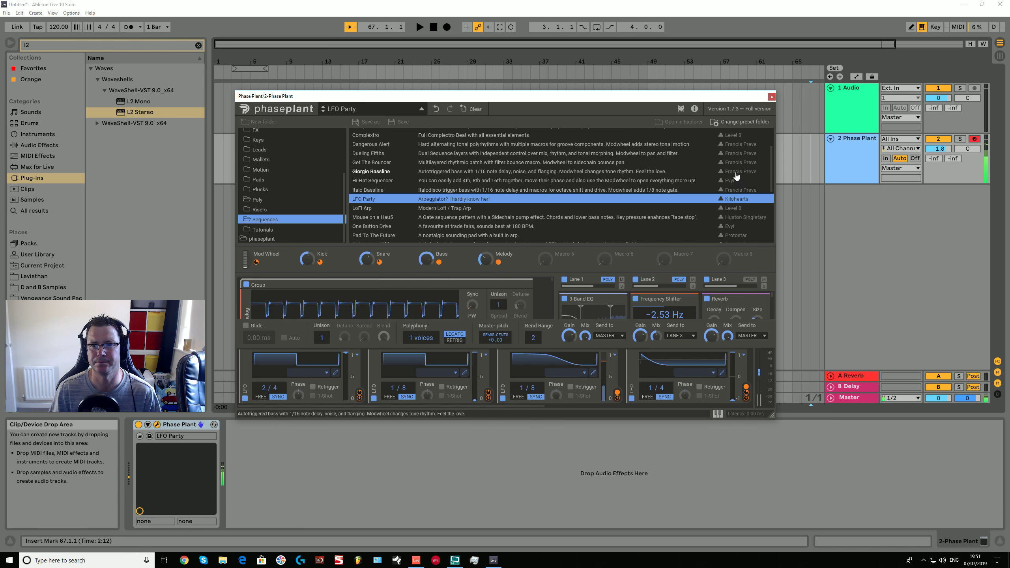
Step: Examine the Sequences preset list and the generators, effects and modulators of the loaded LFO Party patch
{"action": "scroll", "coordinate": [737, 176], "scroll_direction": "up", "scroll_amount": 2}
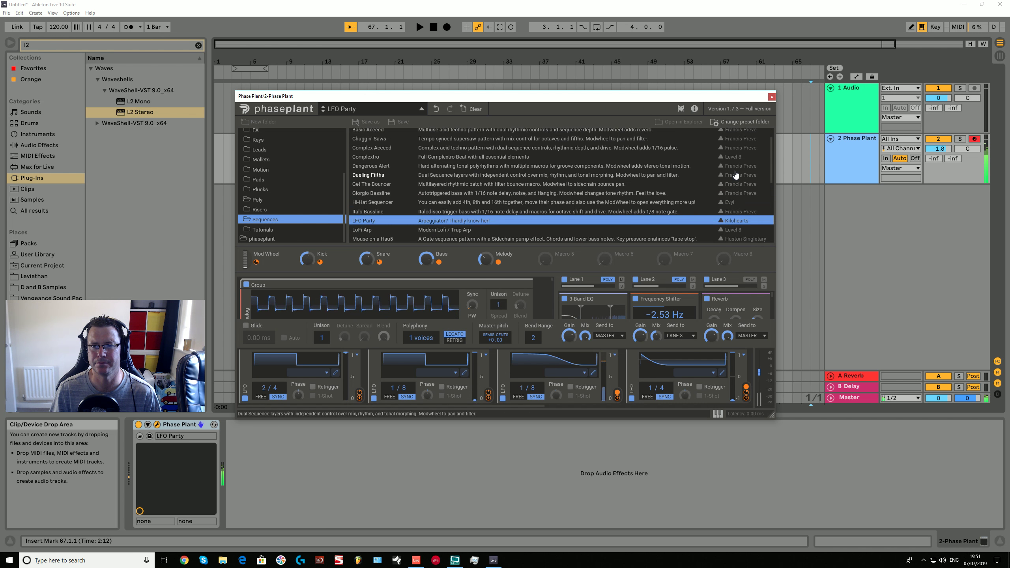
{"action": "scroll", "coordinate": [737, 175], "scroll_direction": "down", "scroll_amount": 10}
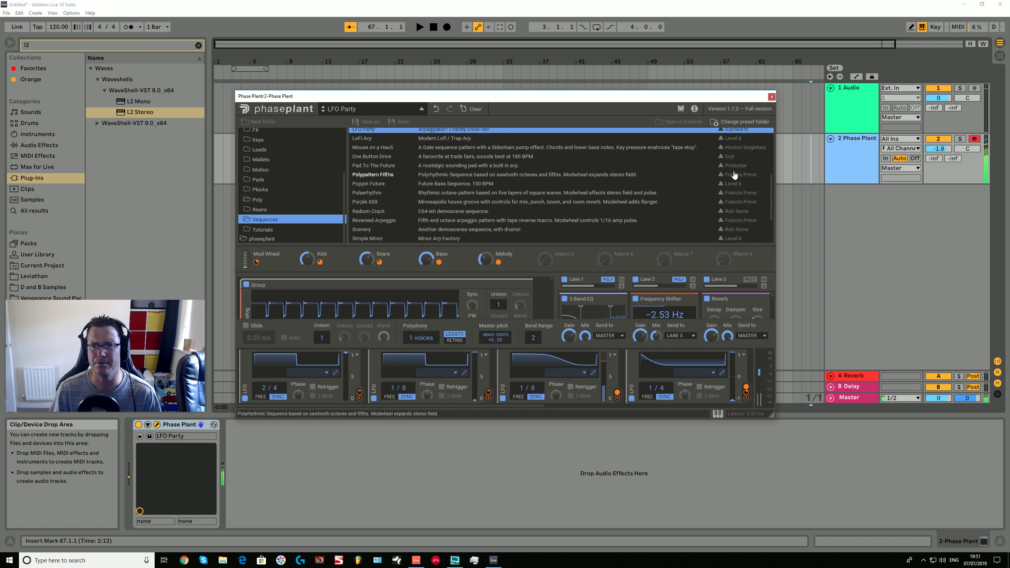
{"action": "scroll", "coordinate": [735, 175], "scroll_direction": "down", "scroll_amount": 2}
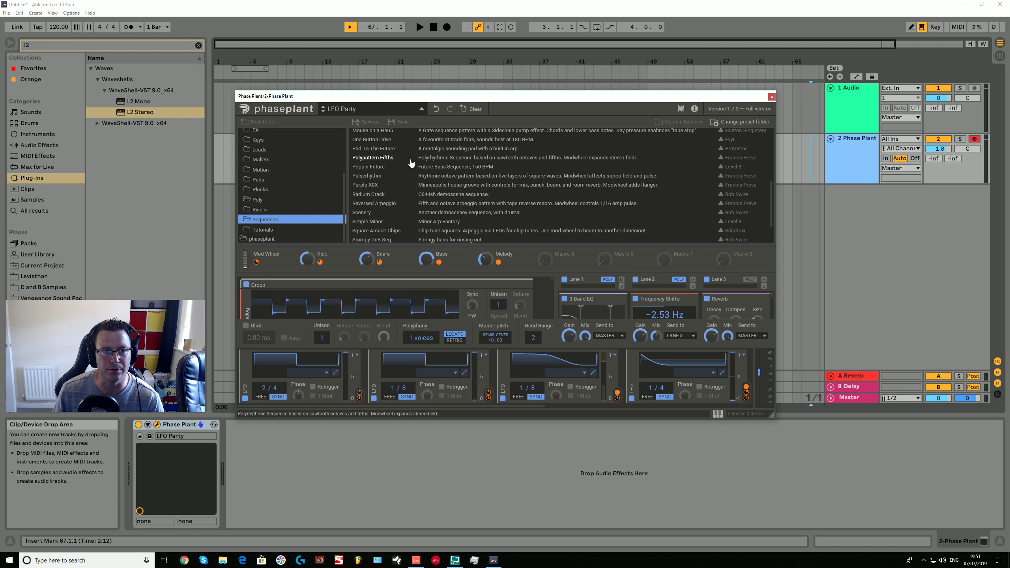
{"action": "scroll", "coordinate": [398, 167], "scroll_direction": "up", "scroll_amount": 4}
{"action": "scroll", "coordinate": [356, 177], "scroll_direction": "up", "scroll_amount": 1}
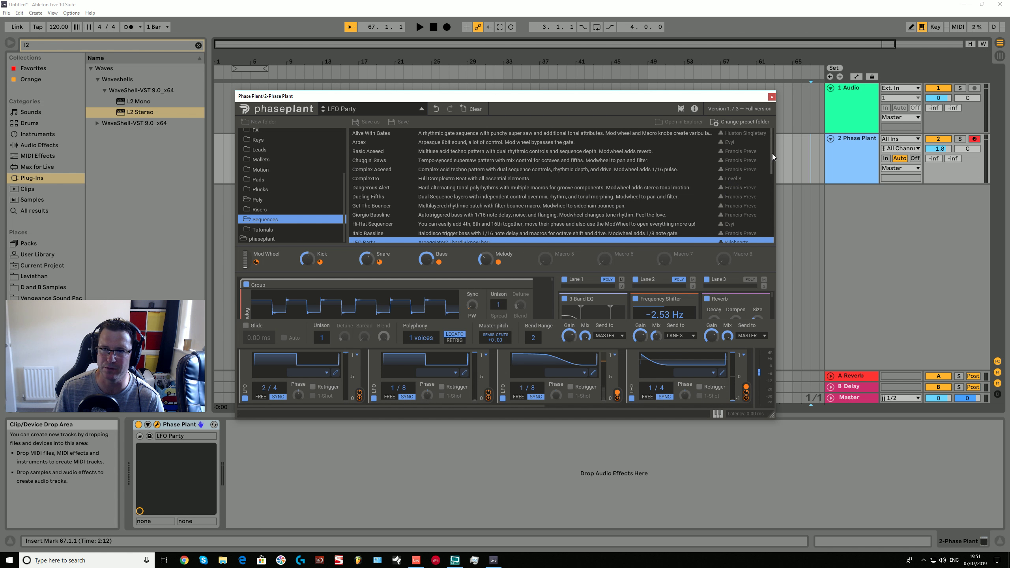
{"action": "mouse_move", "coordinate": [771, 152]}
{"action": "left_mouse_down"}
{"action": "mouse_move", "coordinate": [769, 181]}
{"action": "mouse_move", "coordinate": [780, 145]}
{"action": "left_mouse_up"}
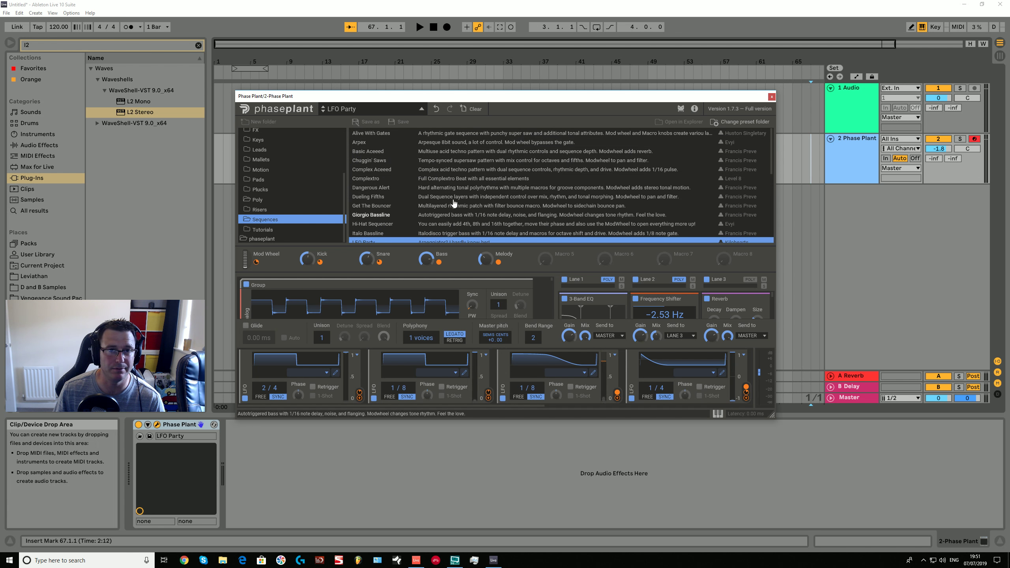
{"action": "left_click", "coordinate": [396, 108]}
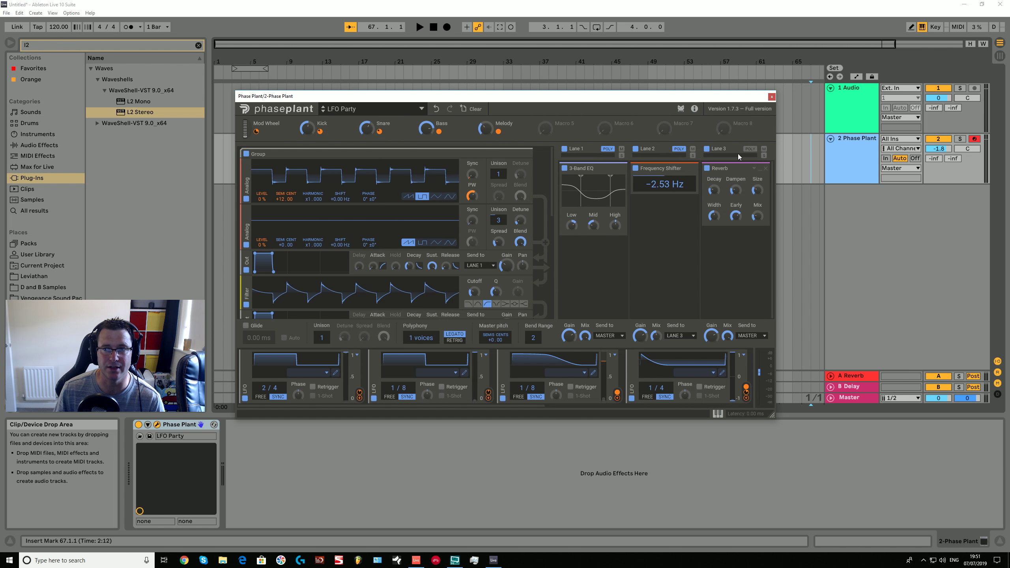
{"action": "left_click", "coordinate": [420, 110]}
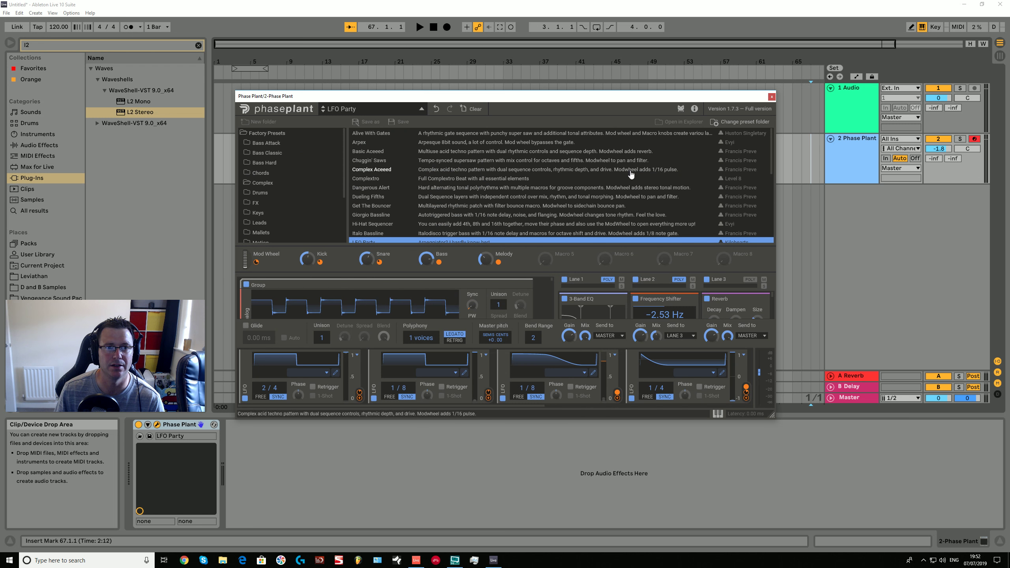
Step: Close the Phase Plant window and delete the device from track 2
{"action": "left_click", "coordinate": [771, 98]}
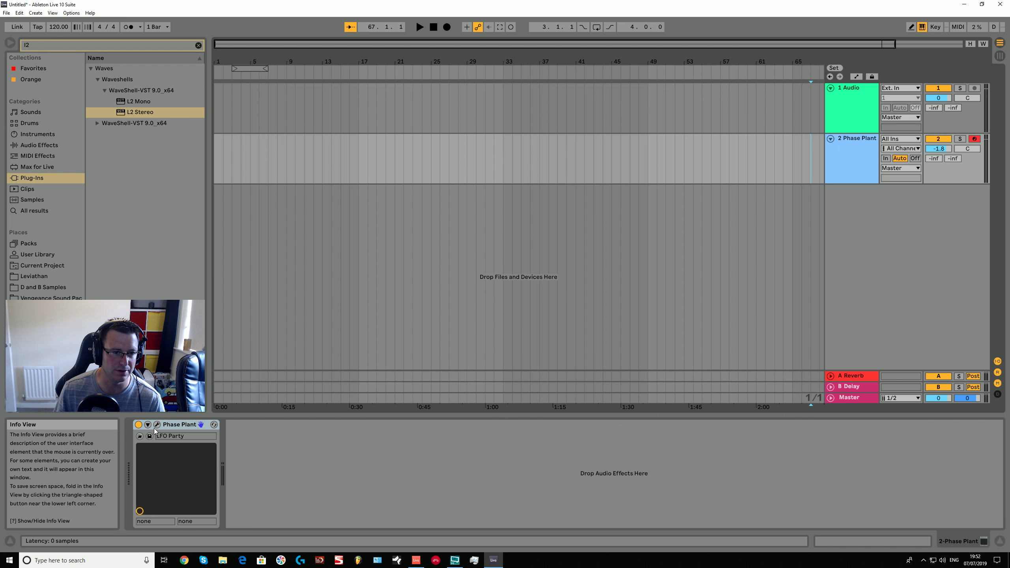
{"action": "right_click", "coordinate": [171, 430]}
{"action": "left_click", "coordinate": [192, 481]}
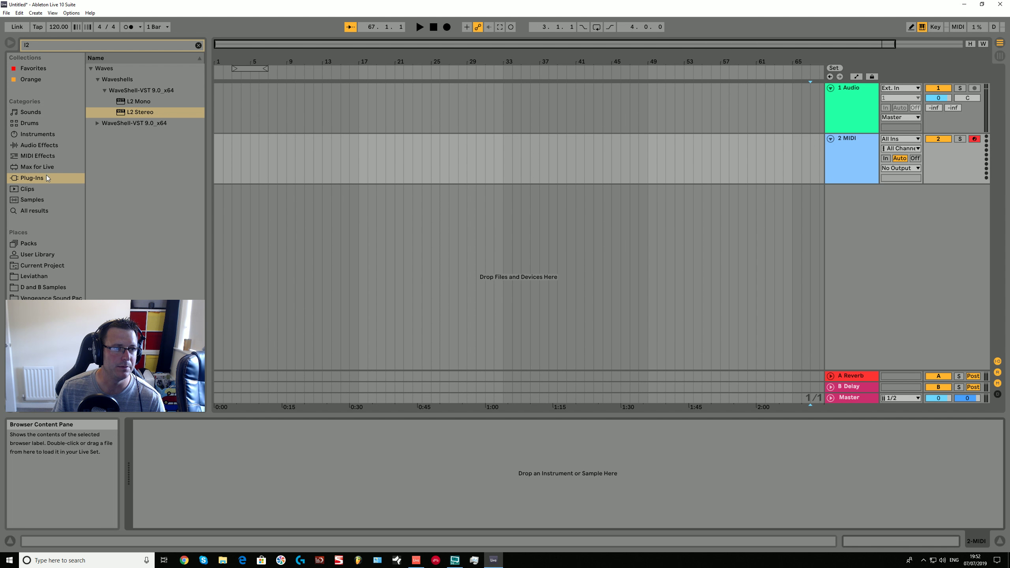
Step: Load a fresh Phase Plant instance on its own new track and add an Analog generator to it
{"action": "left_click", "coordinate": [197, 46]}
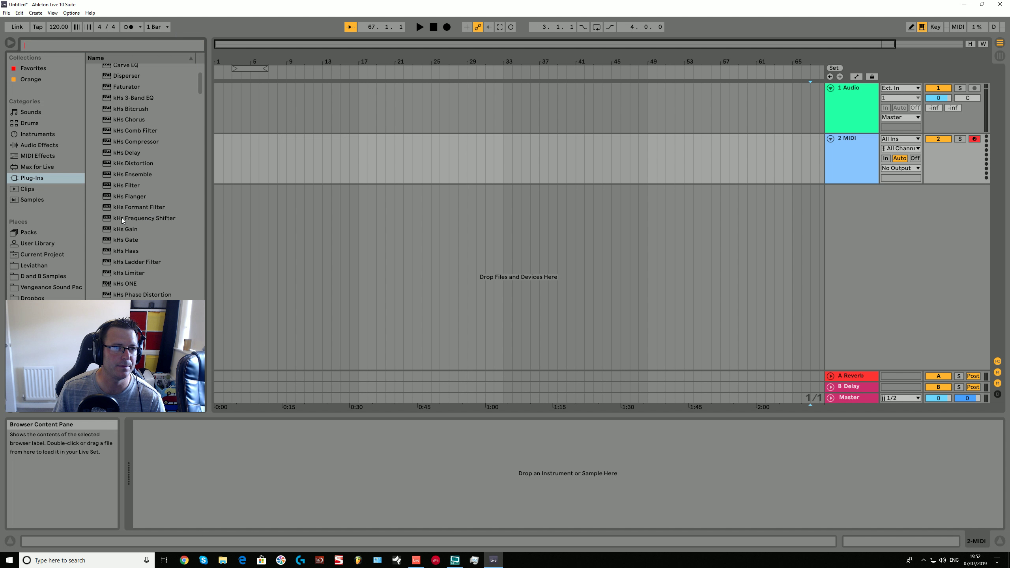
{"action": "scroll", "coordinate": [146, 179], "scroll_direction": "down", "scroll_amount": 5}
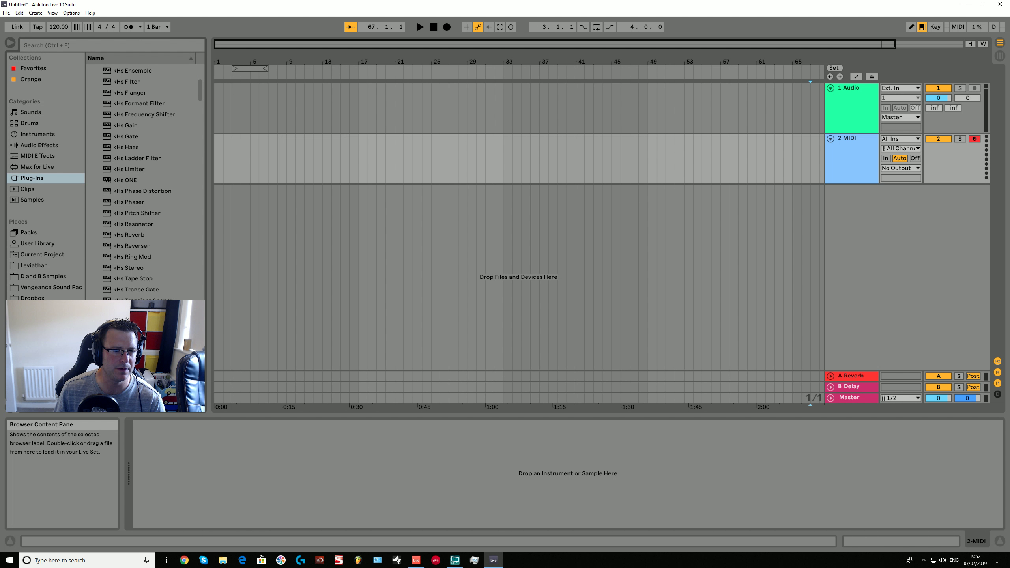
{"action": "left_click_drag", "start_coordinate": [801, 220], "coordinate": [808, 254]}
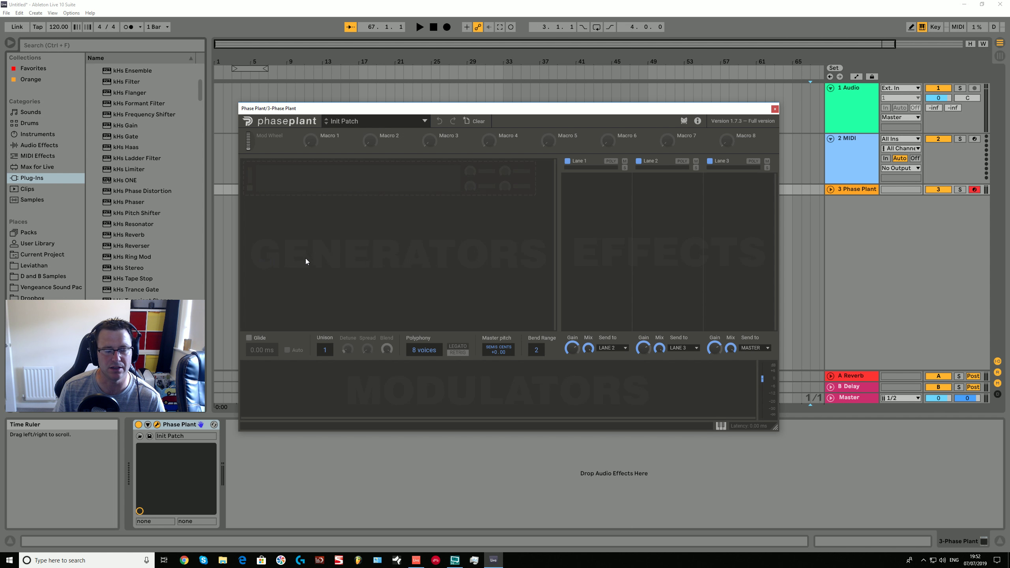
{"action": "left_click", "coordinate": [335, 180]}
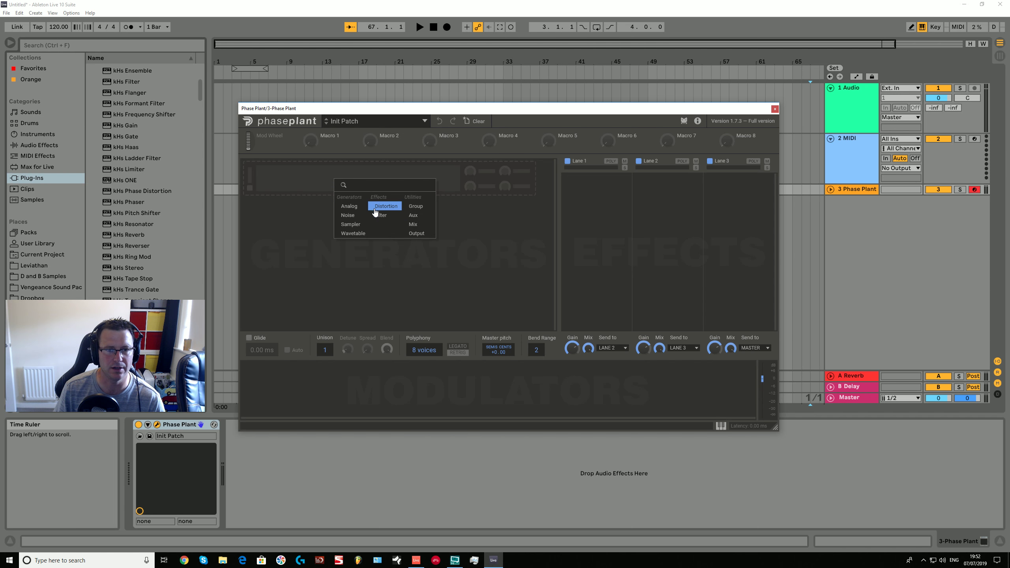
{"action": "left_click", "coordinate": [346, 209]}
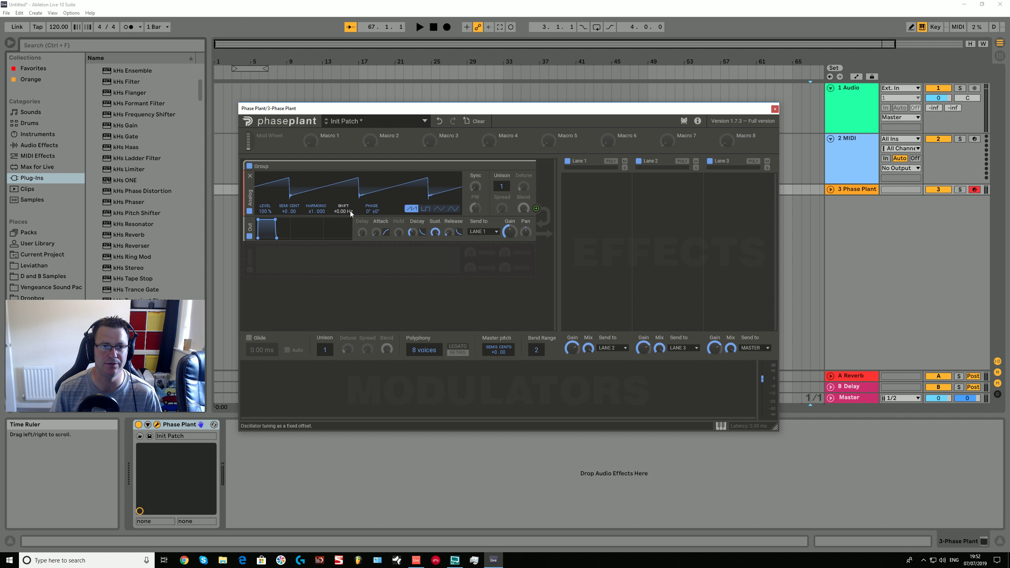
Step: Try a frequency shift of about +9.24 Hz and a semitone change on the Analog oscillator
{"action": "left_click_drag", "start_coordinate": [344, 211], "coordinate": [328, 217]}
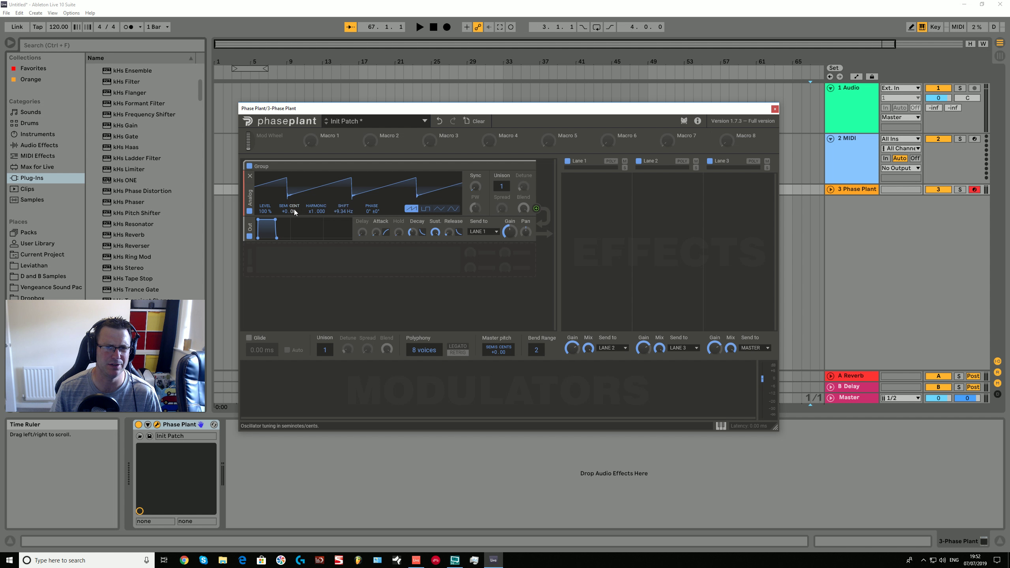
{"action": "left_click_drag", "start_coordinate": [284, 211], "coordinate": [342, 217]}
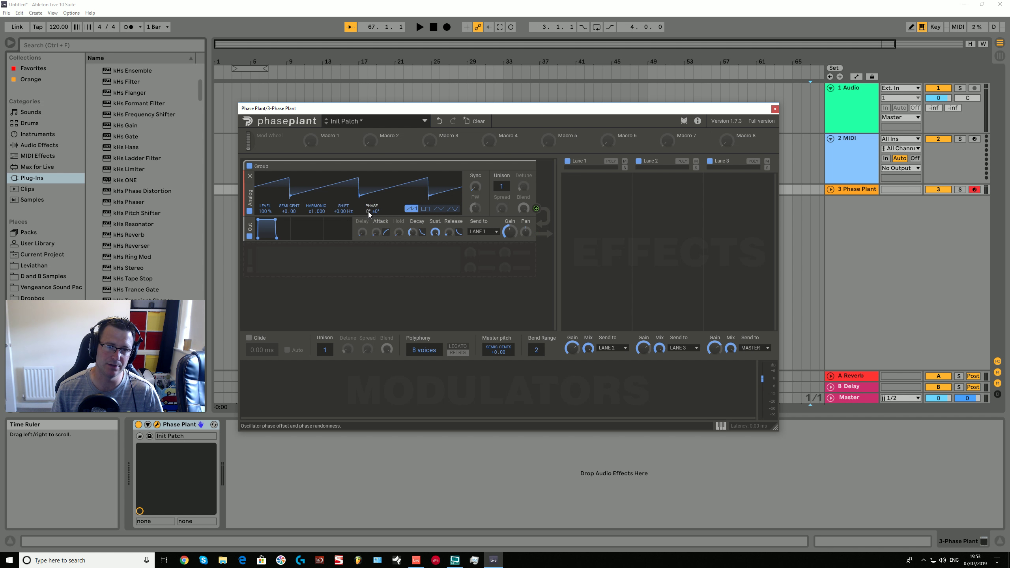
Step: Try the square, triangle and sine waveforms on the Analog oscillator, then test its Sync control on the square wave
{"action": "left_click", "coordinate": [425, 209]}
{"action": "left_click", "coordinate": [439, 208]}
{"action": "left_click", "coordinate": [453, 208]}
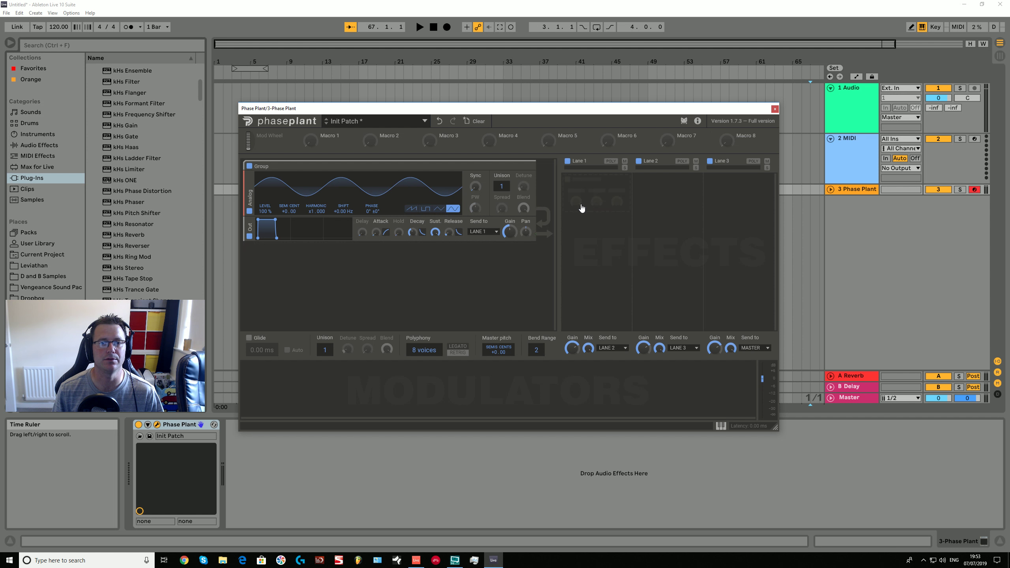
{"action": "left_click", "coordinate": [425, 208]}
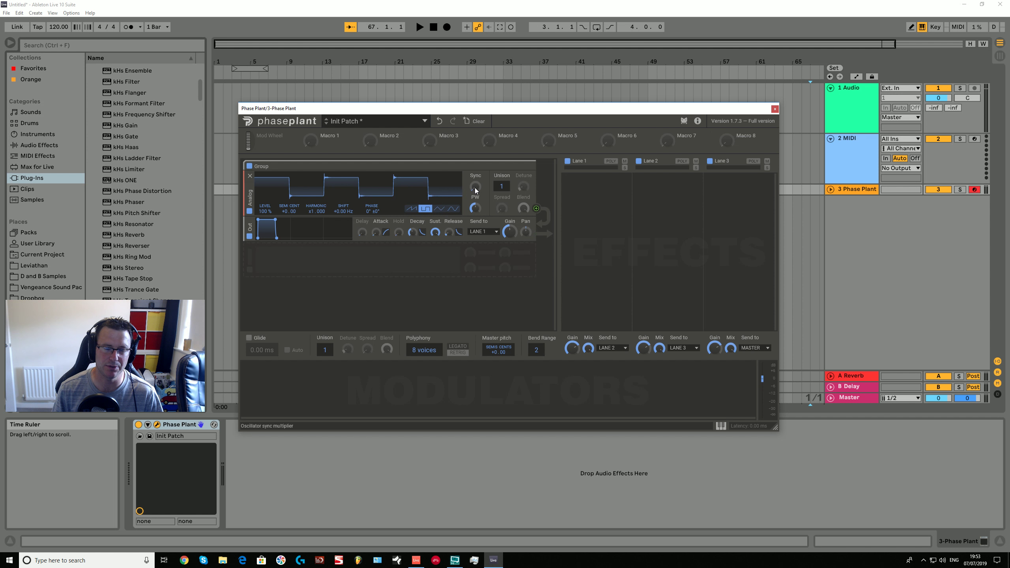
{"action": "mouse_move", "coordinate": [475, 190]}
{"action": "left_mouse_down"}
{"action": "mouse_move", "coordinate": [476, 176]}
{"action": "mouse_move", "coordinate": [475, 199]}
{"action": "left_mouse_up"}
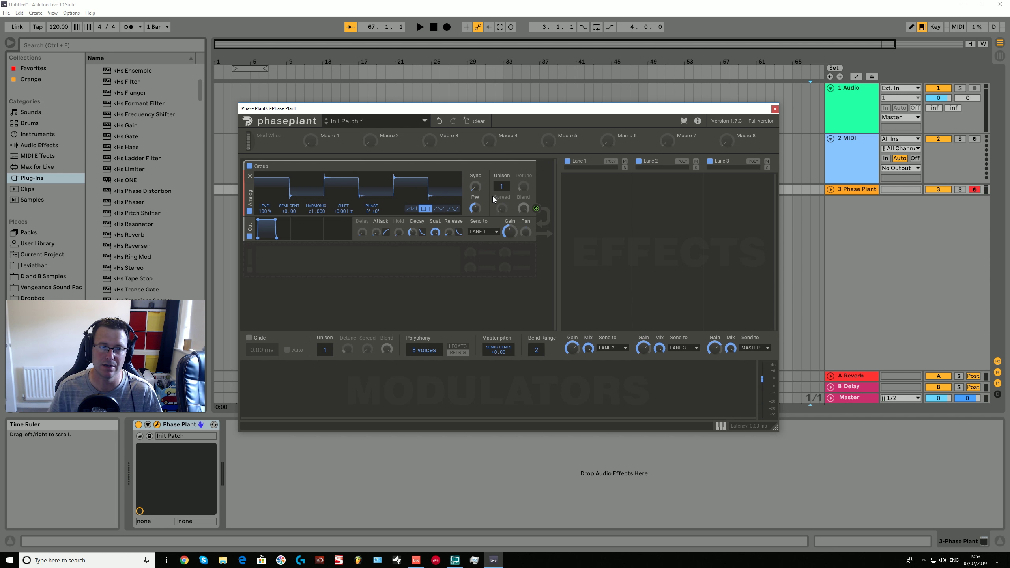
Step: Set the Analog oscillator to 8 unison voices with raised detune and spread, and switch it to the sawtooth waveform
{"action": "left_click_drag", "start_coordinate": [501, 187], "coordinate": [502, 168]}
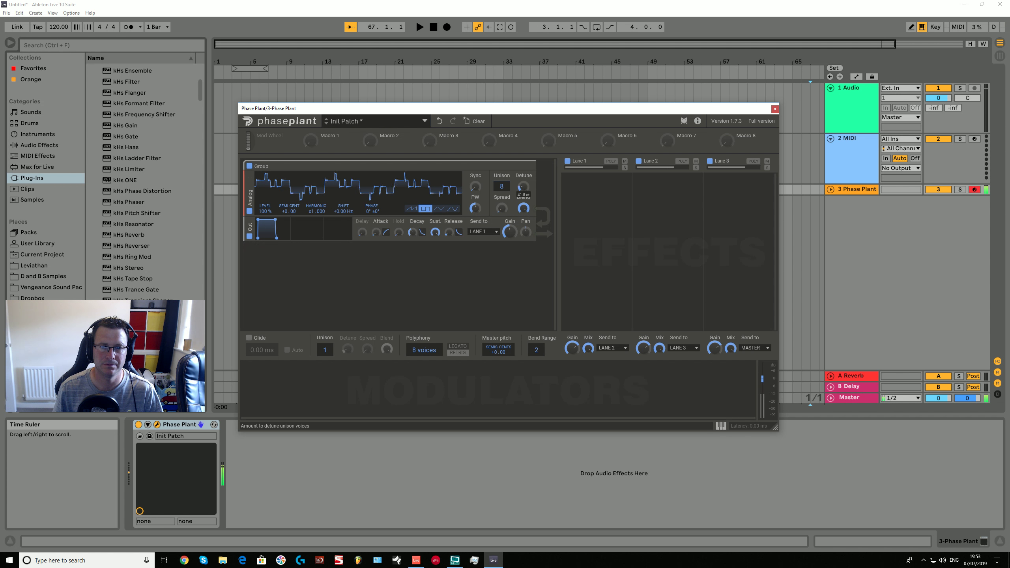
{"action": "left_click", "coordinate": [502, 208]}
{"action": "left_click_drag", "start_coordinate": [501, 208], "coordinate": [502, 201]}
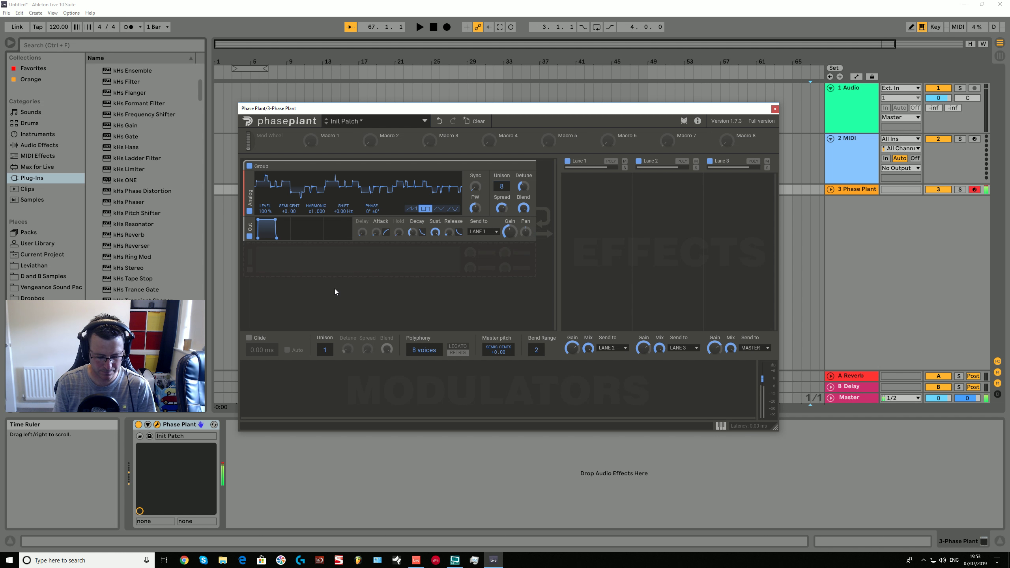
{"action": "left_click", "coordinate": [411, 208]}
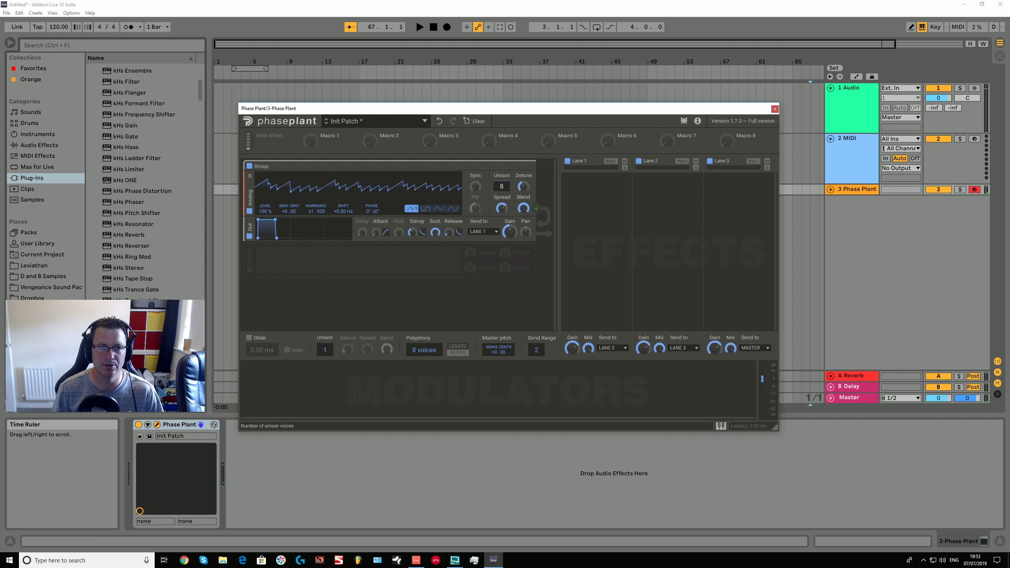
Step: Reduce the Analog oscillator to 1 unison voice and try its harmonic tuning
{"action": "left_click_drag", "start_coordinate": [502, 186], "coordinate": [502, 207]}
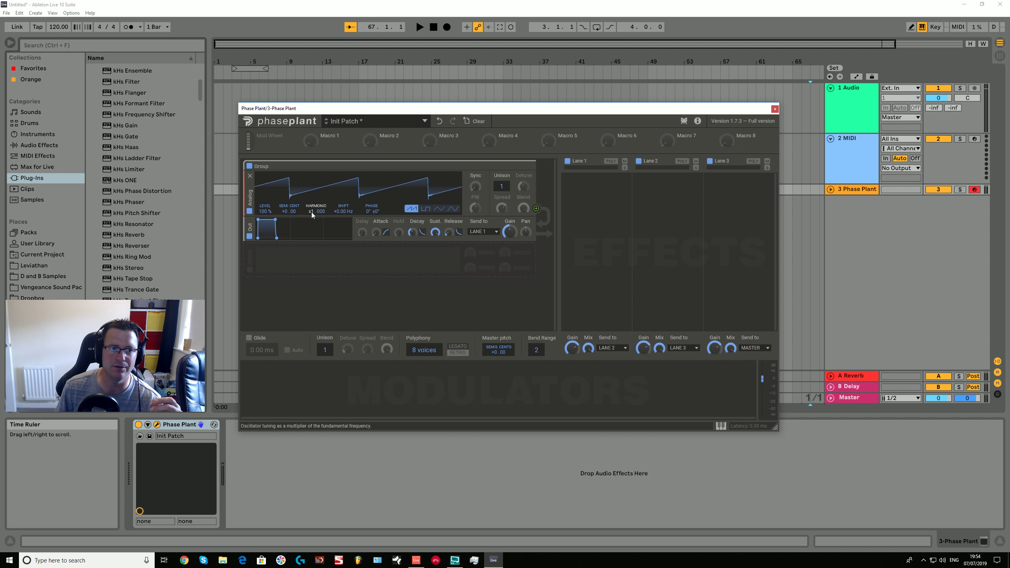
{"action": "mouse_move", "coordinate": [311, 212]}
{"action": "left_mouse_down"}
{"action": "mouse_move", "coordinate": [311, 187]}
{"action": "mouse_move", "coordinate": [309, 215]}
{"action": "left_mouse_up"}
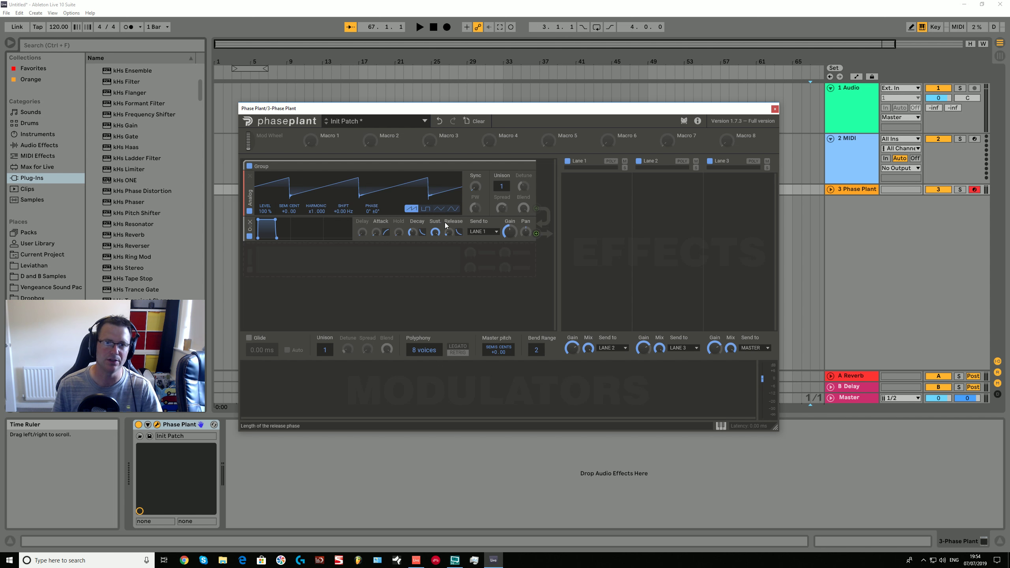
Step: Add a second Analog generator below the output module and switch it to the triangle waveform
{"action": "left_click", "coordinate": [274, 254]}
{"action": "left_click", "coordinate": [358, 287]}
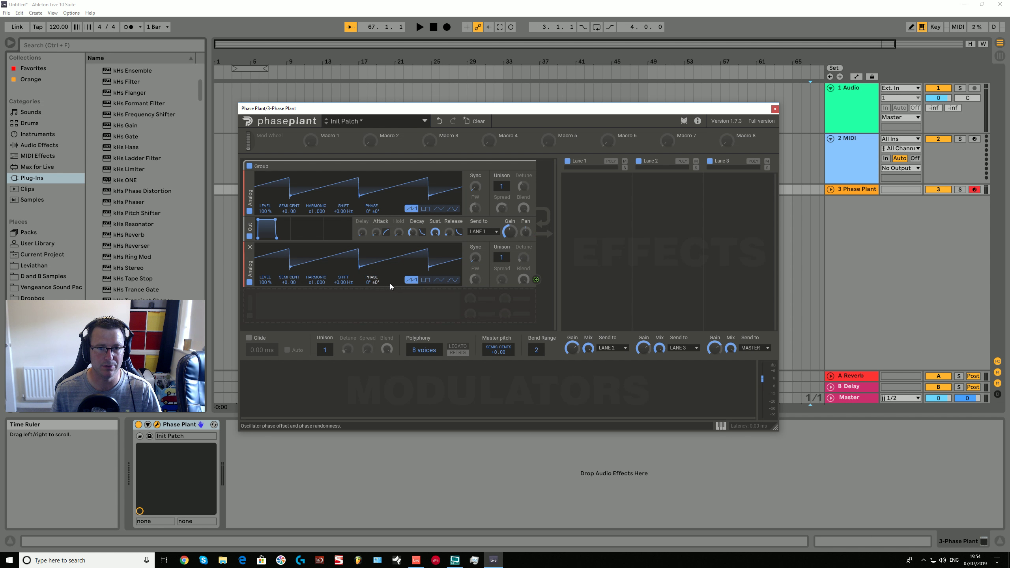
{"action": "left_click", "coordinate": [440, 280]}
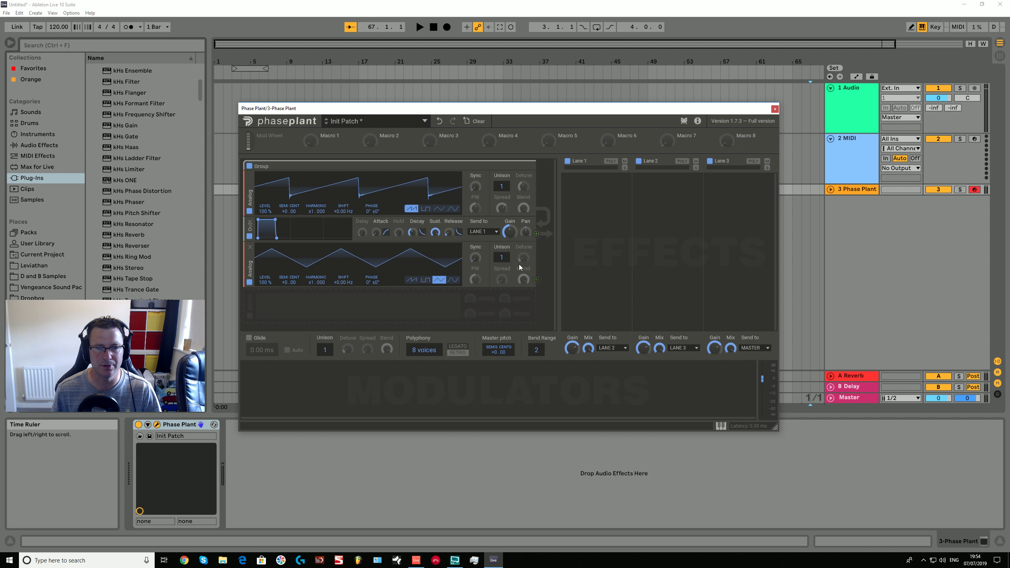
{"action": "left_click", "coordinate": [444, 310]}
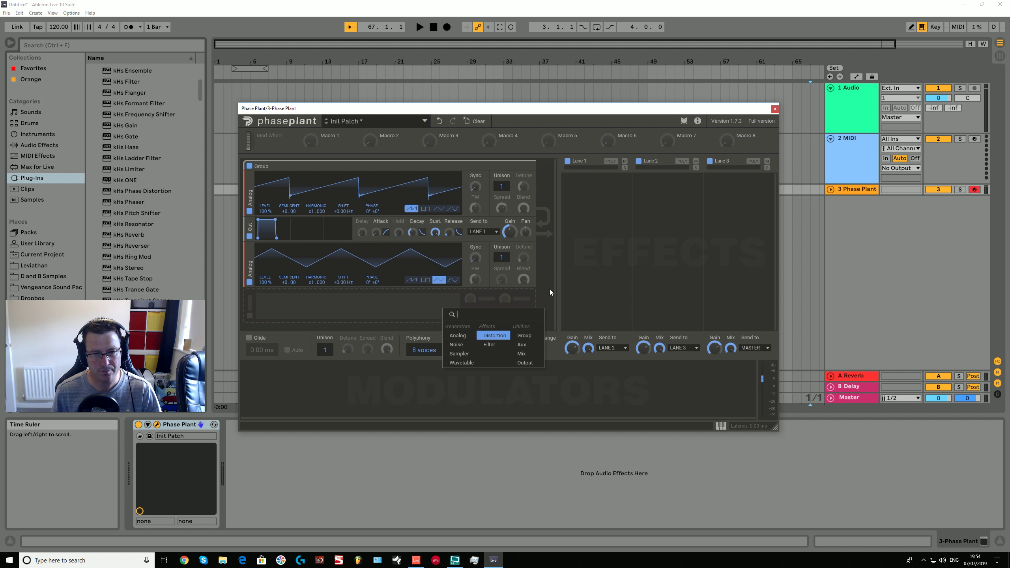
{"action": "left_click", "coordinate": [526, 265]}
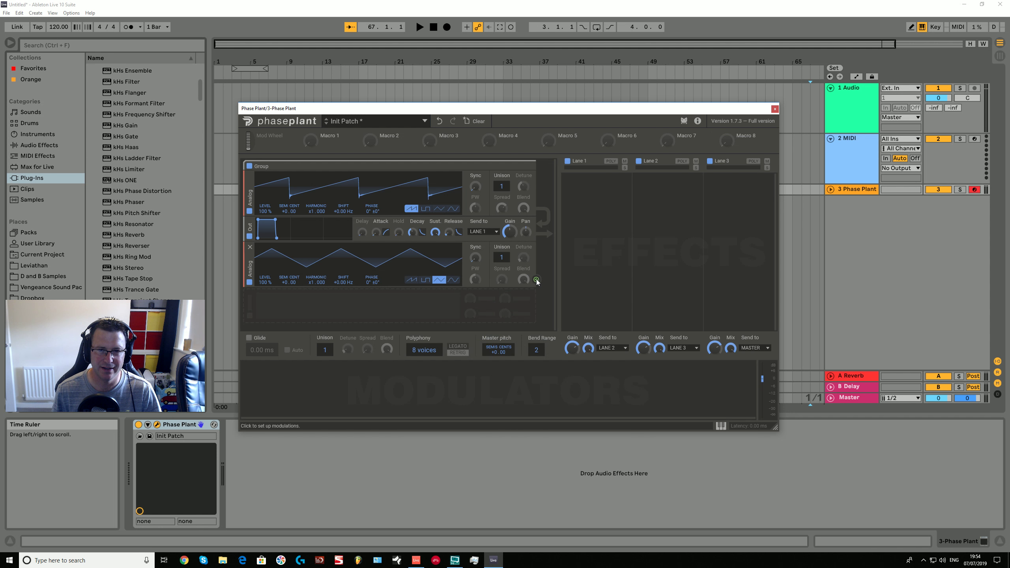
Step: Try modulating the first oscillator's shift and phase from the second oscillator, then remove both modulations
{"action": "left_click", "coordinate": [537, 280]}
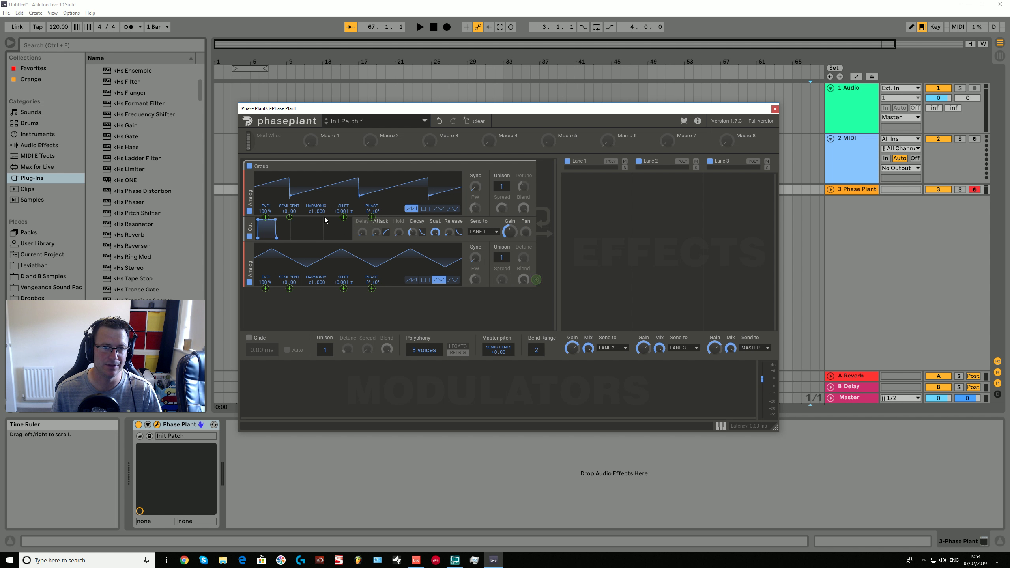
{"action": "left_click", "coordinate": [344, 217]}
{"action": "left_click_drag", "start_coordinate": [344, 217], "coordinate": [344, 195]}
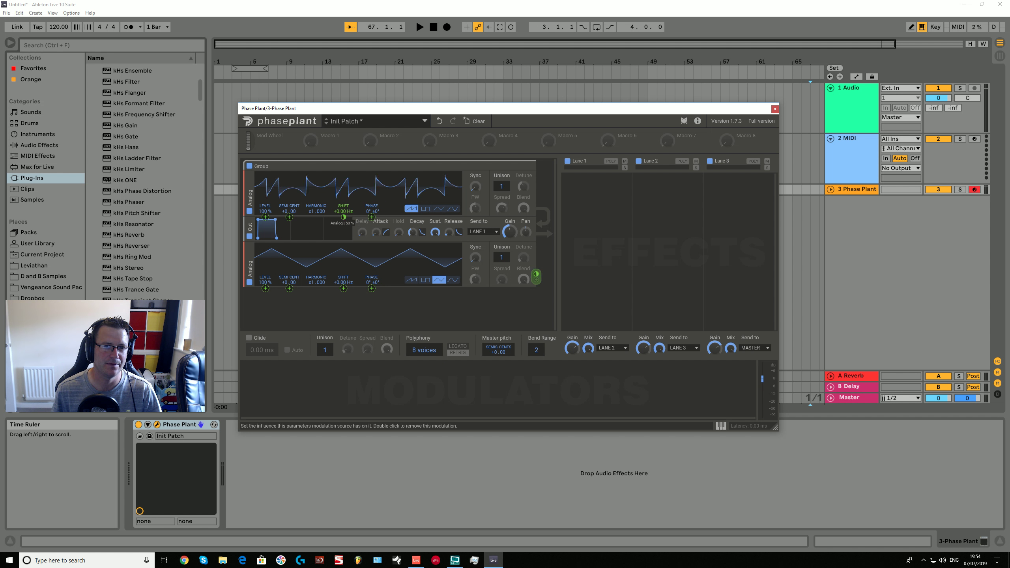
{"action": "left_click", "coordinate": [371, 217]}
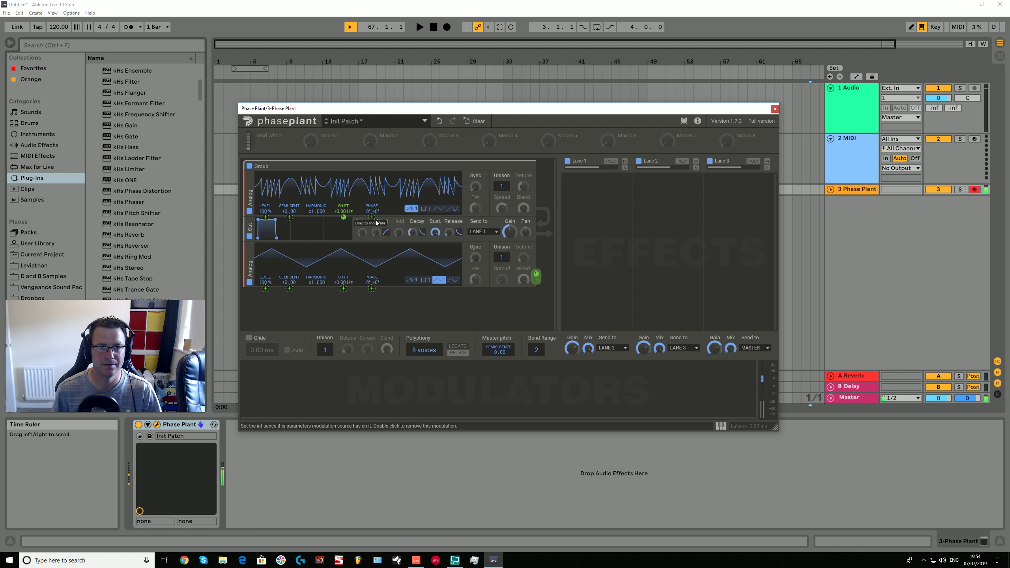
{"action": "mouse_move", "coordinate": [371, 217]}
{"action": "left_mouse_down"}
{"action": "mouse_move", "coordinate": [371, 233]}
{"action": "mouse_move", "coordinate": [372, 207]}
{"action": "mouse_move", "coordinate": [371, 235]}
{"action": "mouse_move", "coordinate": [373, 217]}
{"action": "left_mouse_up"}
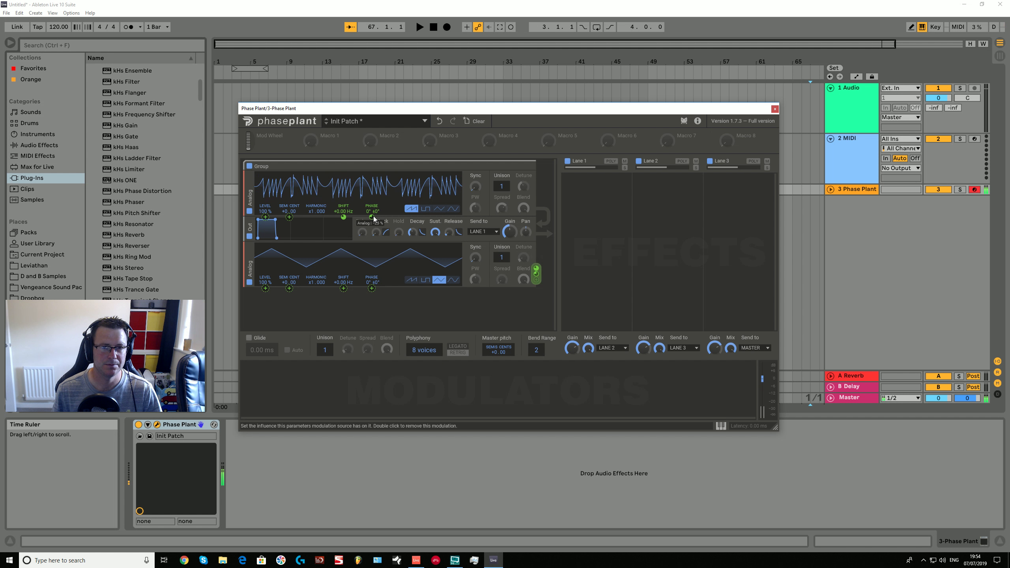
{"action": "double_click", "coordinate": [373, 218]}
{"action": "double_click", "coordinate": [343, 217]}
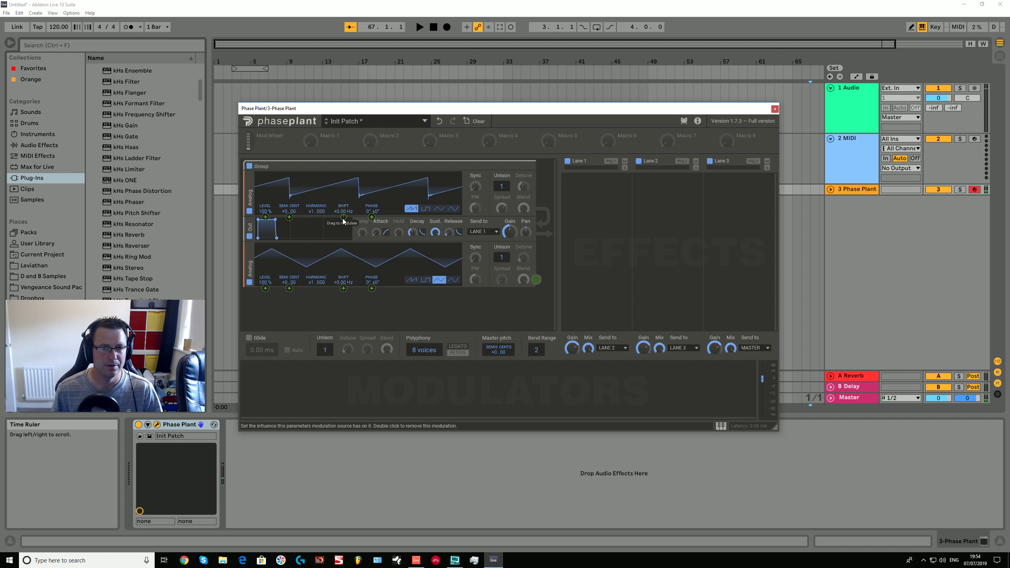
Step: Modulate the first oscillator's phase from the triangle oscillator and play a note to hear it
{"action": "left_click_drag", "start_coordinate": [372, 218], "coordinate": [373, 198]}
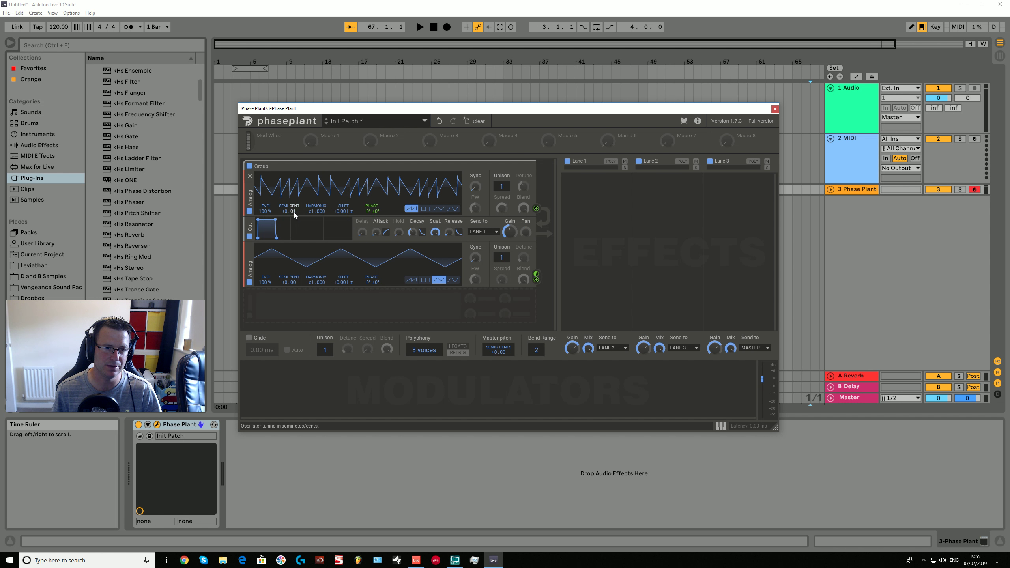
{"action": "key", "text": "a"}
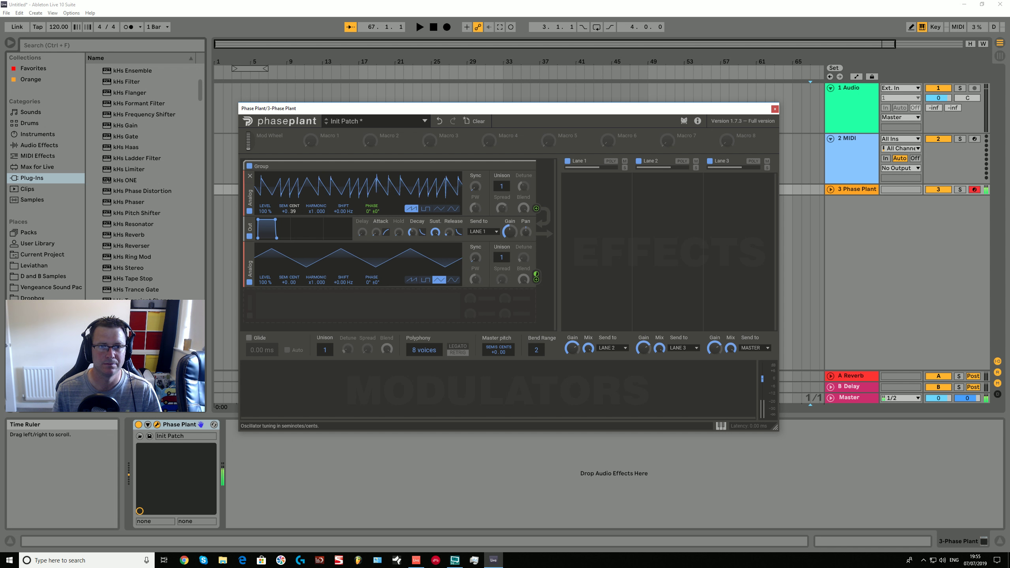
Step: Try and reset the first oscillator's semitone tuning, then set its harmonic to x2.000 and the triangle oscillator's to x4.000
{"action": "mouse_move", "coordinate": [295, 212]}
{"action": "left_mouse_down"}
{"action": "mouse_move", "coordinate": [284, 201]}
{"action": "mouse_move", "coordinate": [283, 157]}
{"action": "mouse_move", "coordinate": [292, 215]}
{"action": "left_mouse_up"}
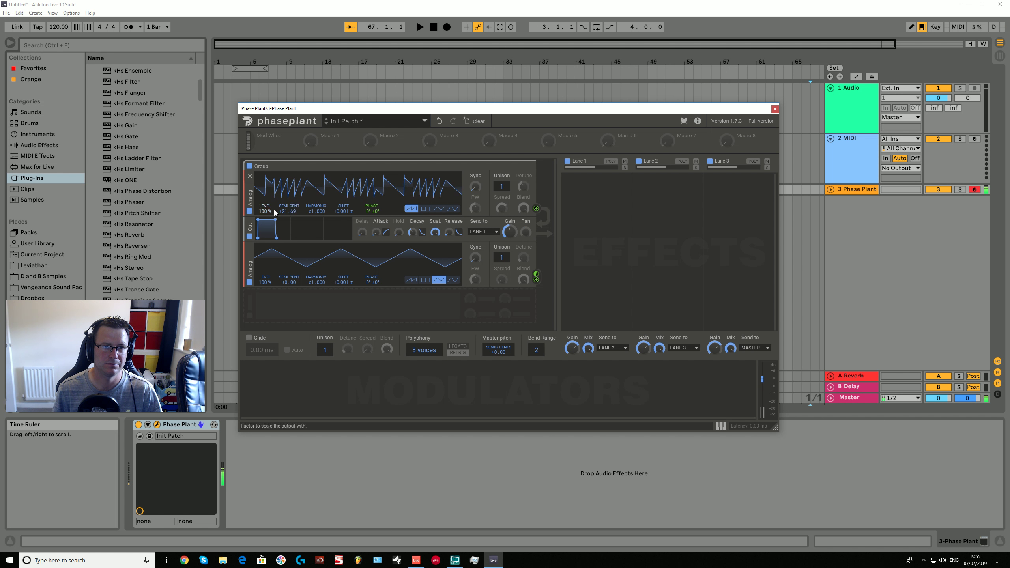
{"action": "double_click", "coordinate": [290, 211]}
{"action": "left_click_drag", "start_coordinate": [311, 211], "coordinate": [311, 205]}
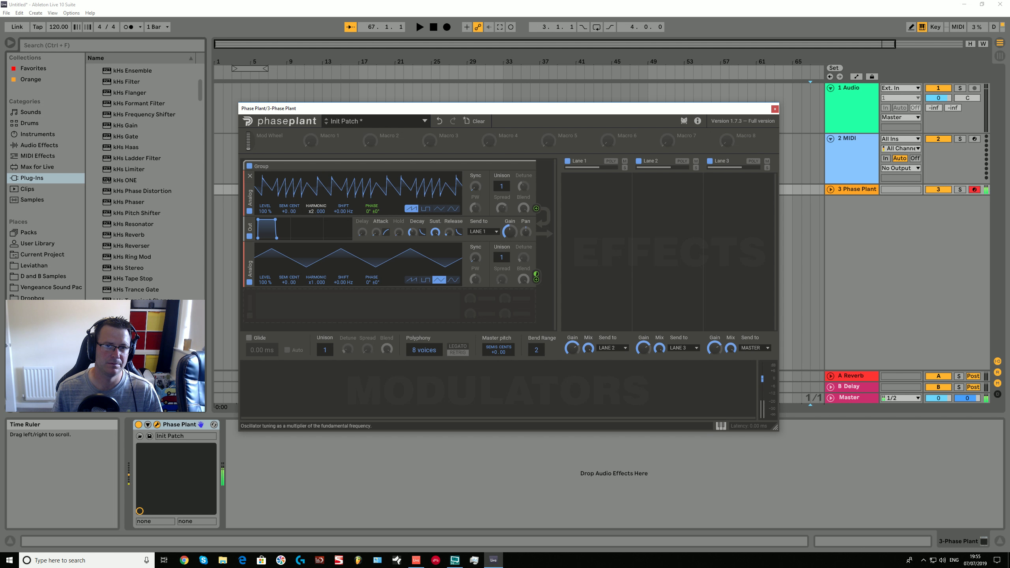
{"action": "left_click_drag", "start_coordinate": [310, 282], "coordinate": [310, 264]}
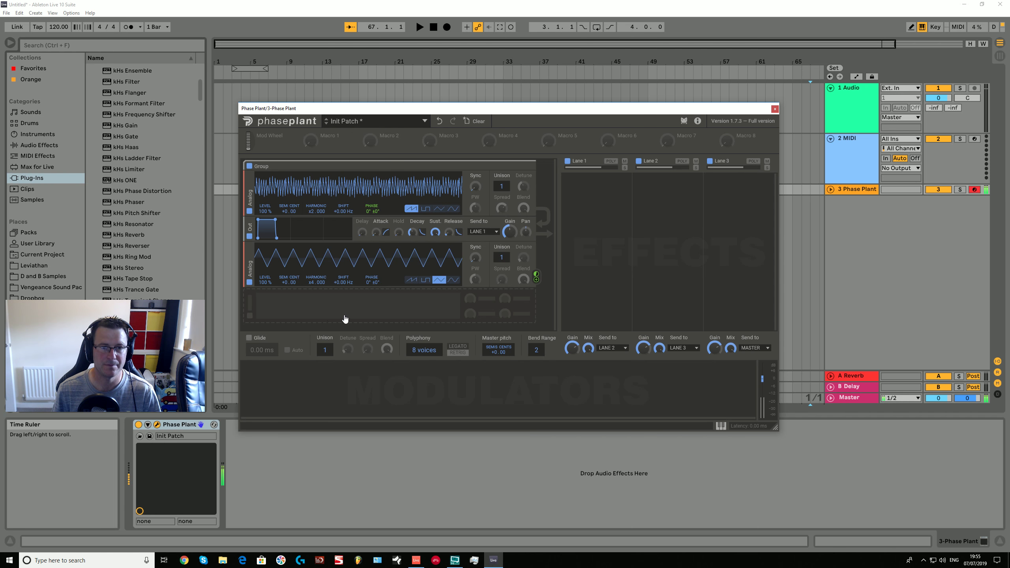
Step: Remove both Analog oscillators and the output module from the group
{"action": "left_click", "coordinate": [250, 176]}
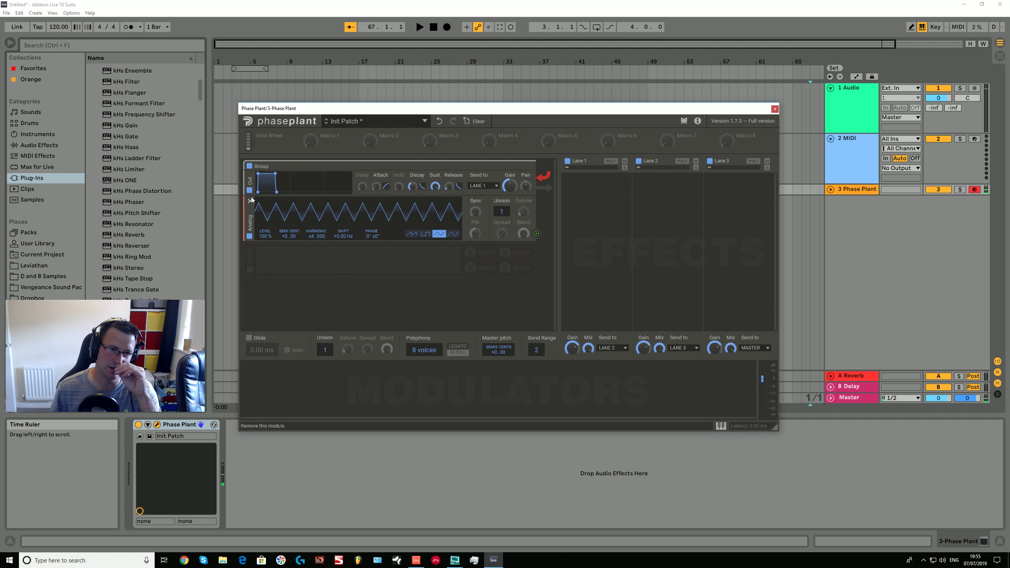
{"action": "left_click", "coordinate": [251, 176]}
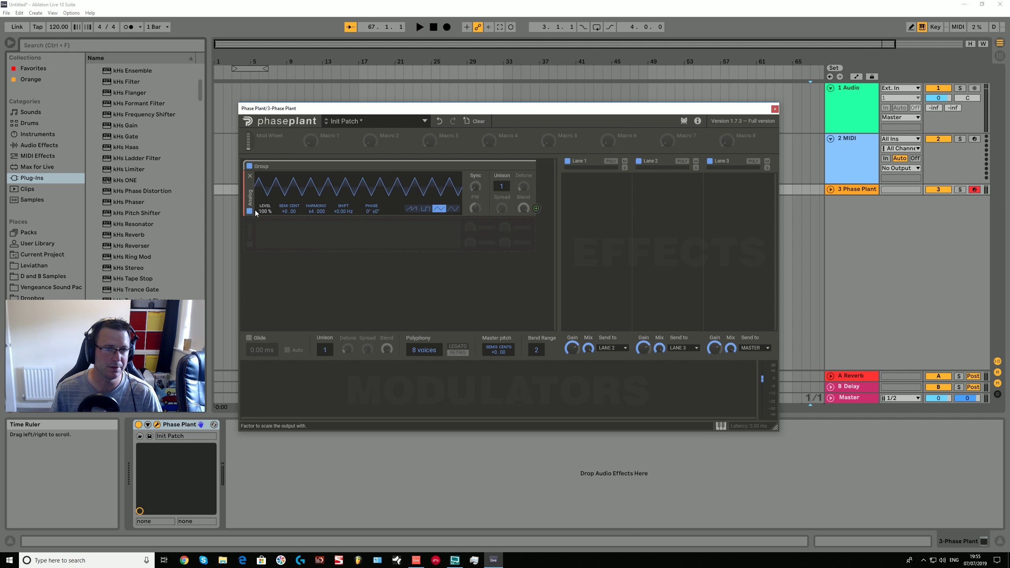
{"action": "left_click", "coordinate": [250, 176]}
Step: Add a Noise generator with an Output module below it, and check the output's send destinations, keeping Lane 1
{"action": "left_click", "coordinate": [276, 195]}
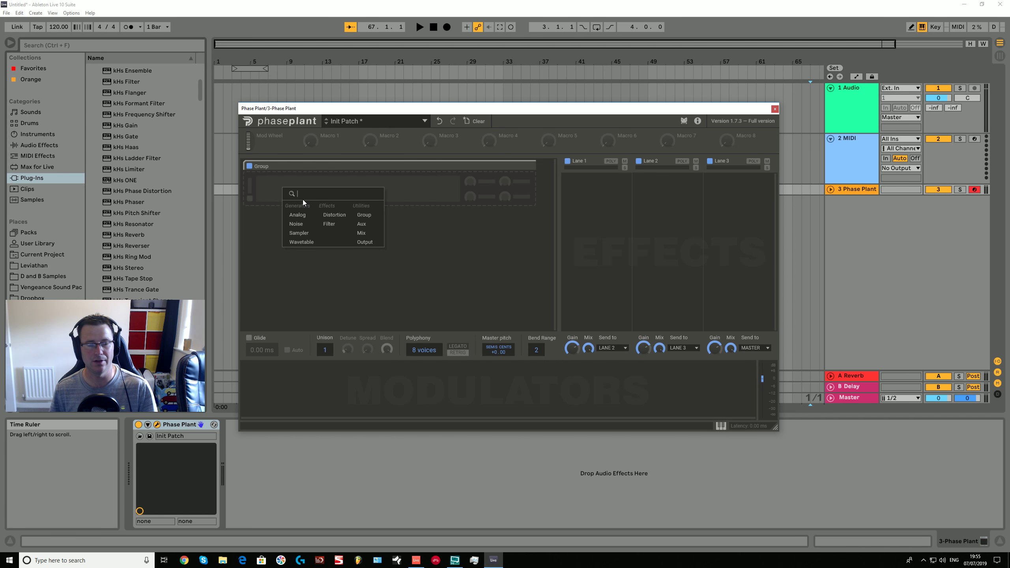
{"action": "left_click", "coordinate": [303, 224]}
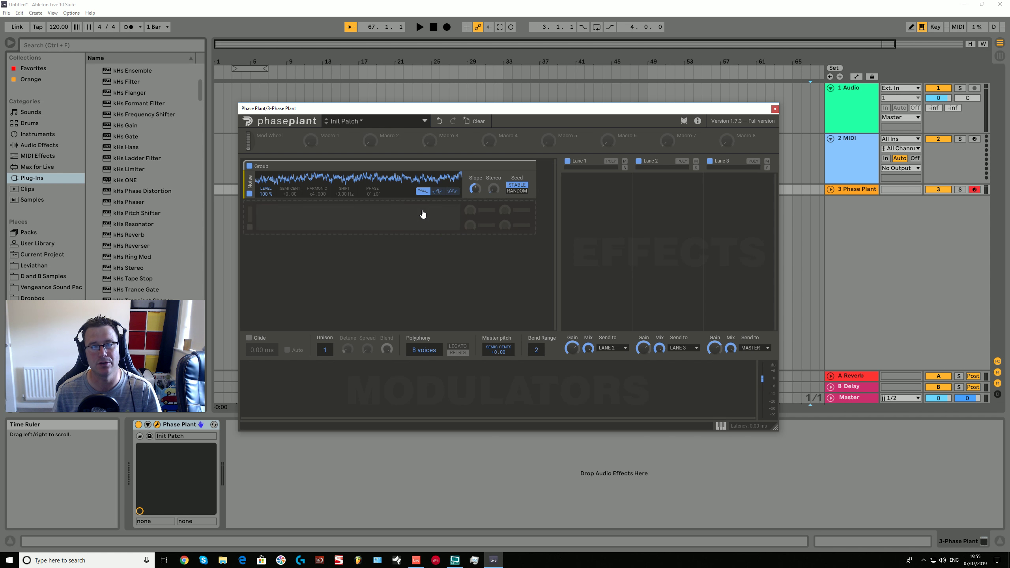
{"action": "left_click", "coordinate": [337, 222]}
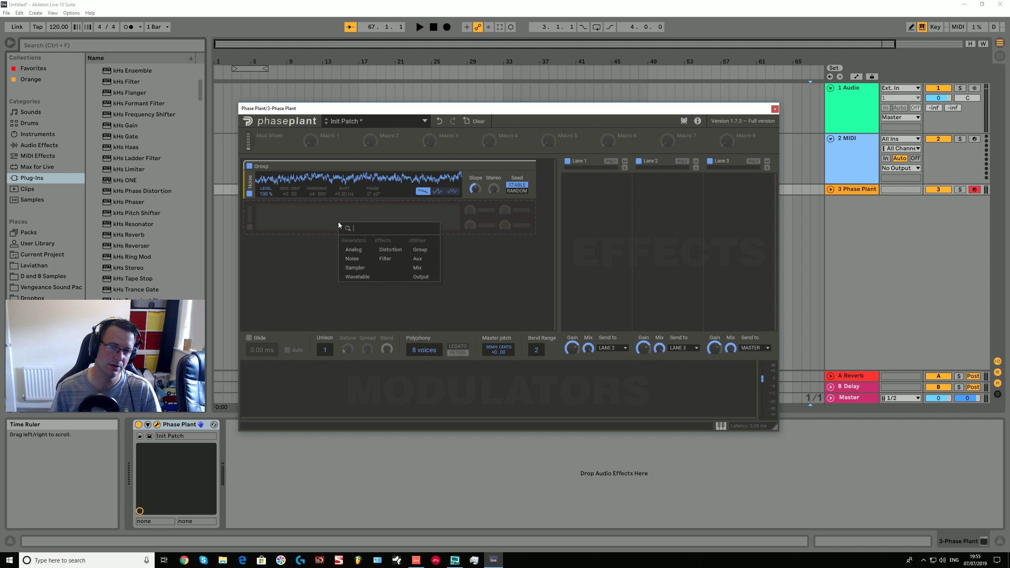
{"action": "left_click", "coordinate": [416, 267]}
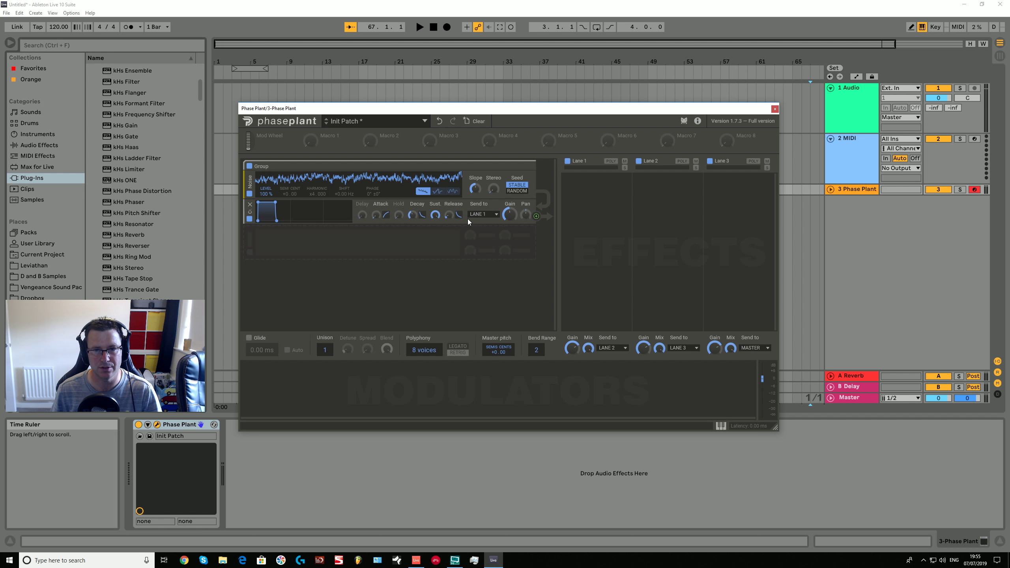
{"action": "left_click", "coordinate": [484, 216]}
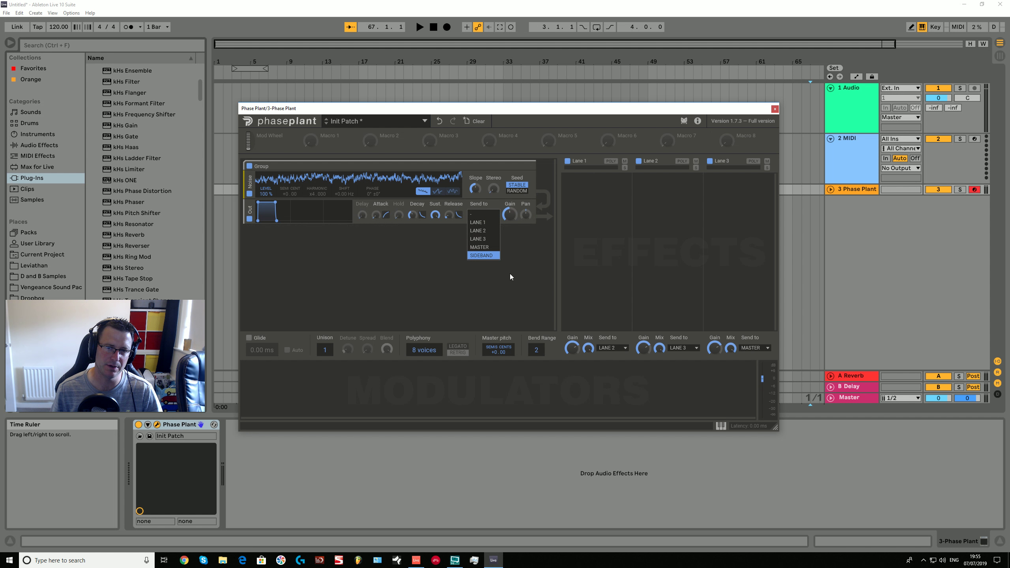
{"action": "left_click", "coordinate": [513, 236]}
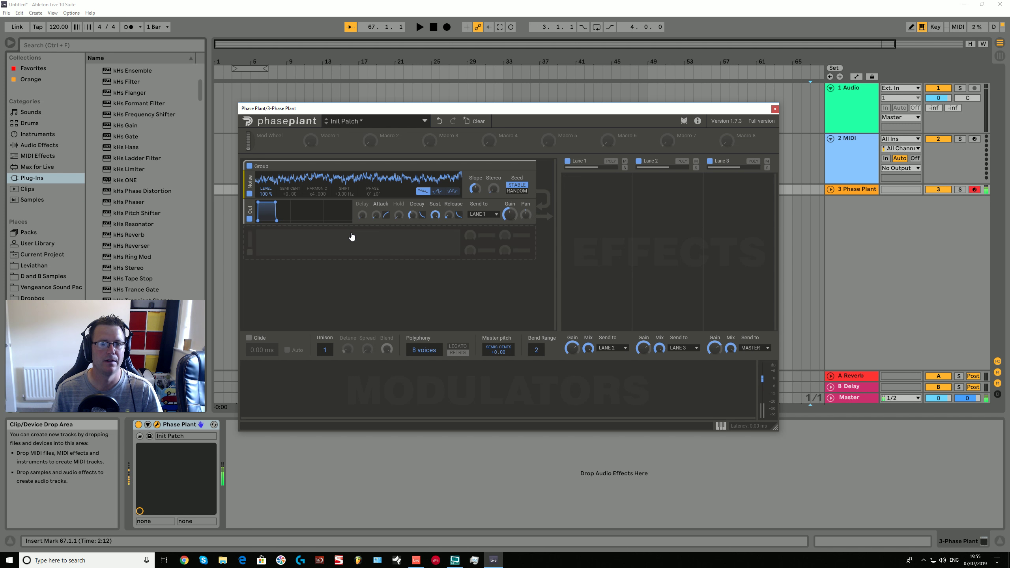
Step: Try the key-tracked stepped and smooth noise types on the Noise generator, then return it to colored noise
{"action": "left_click", "coordinate": [437, 192]}
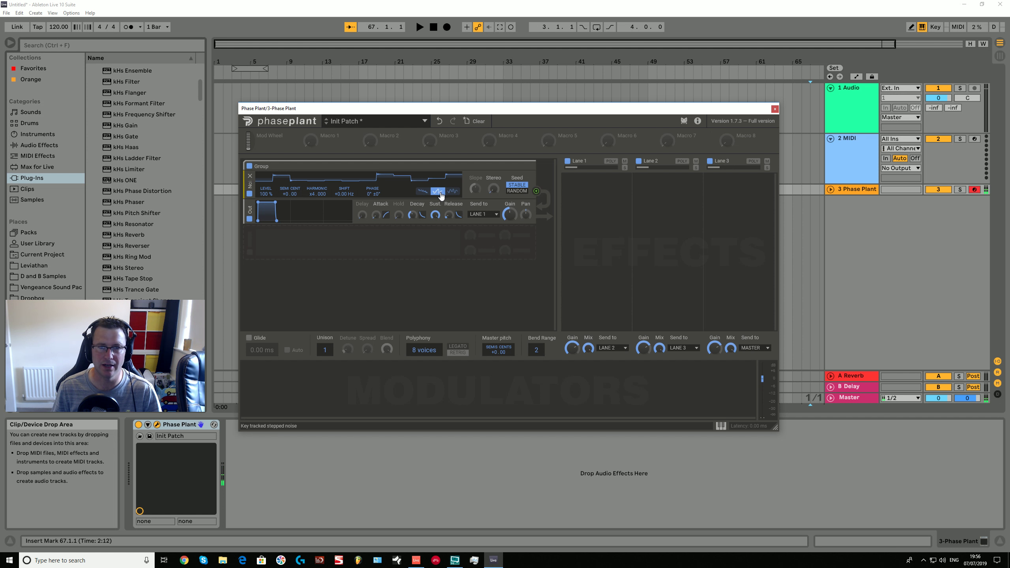
{"action": "left_click", "coordinate": [447, 192]}
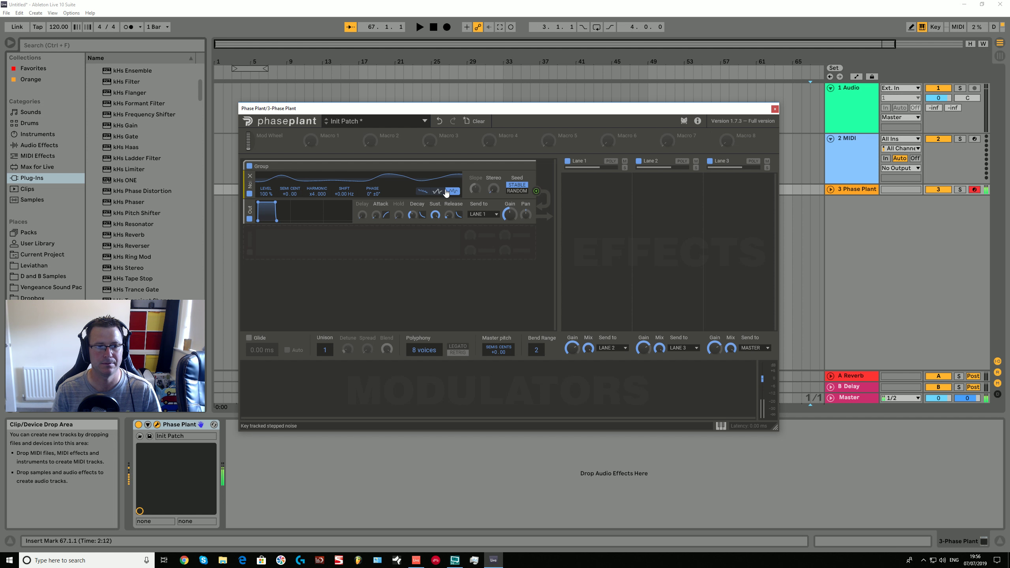
{"action": "left_click", "coordinate": [438, 192]}
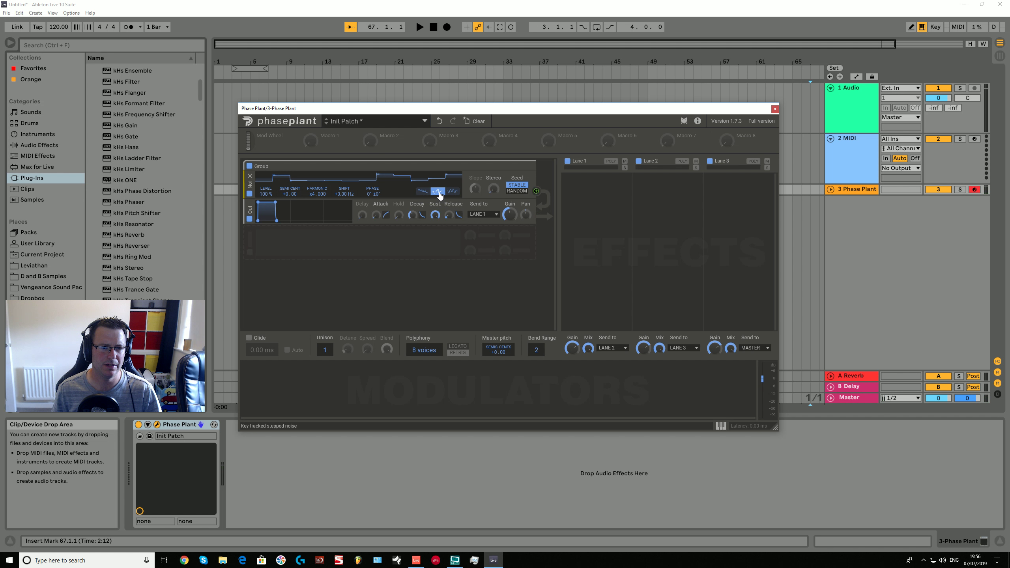
{"action": "left_click", "coordinate": [454, 191]}
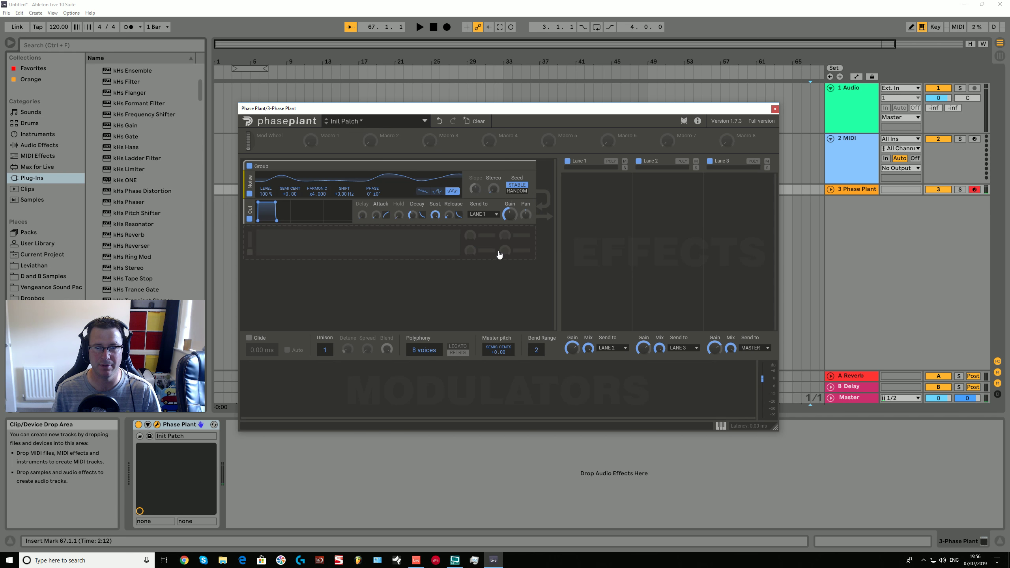
{"action": "left_click", "coordinate": [423, 191]}
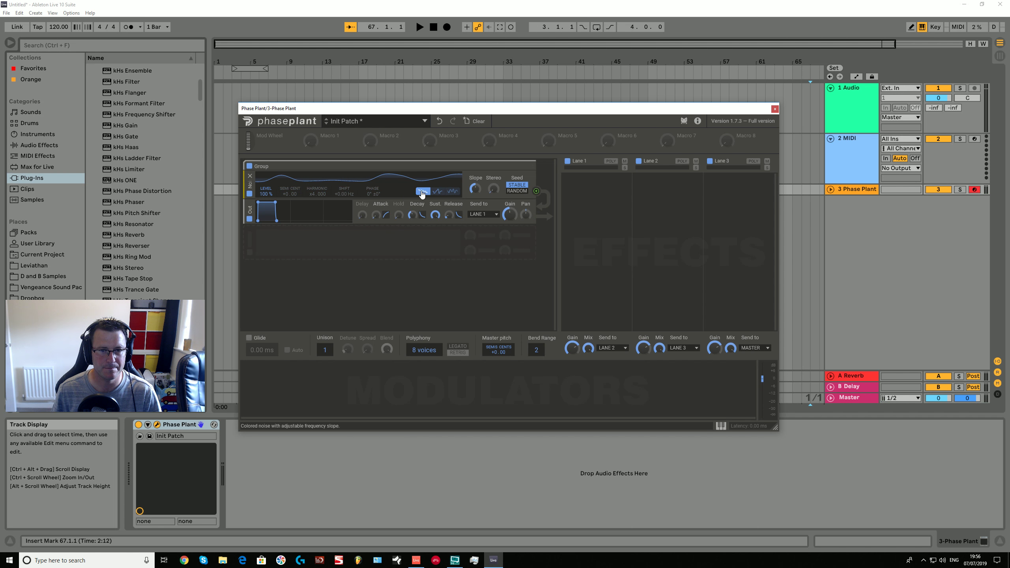
Step: Replace the Noise generator with a Sampler and move it above the output module
{"action": "left_click", "coordinate": [251, 176]}
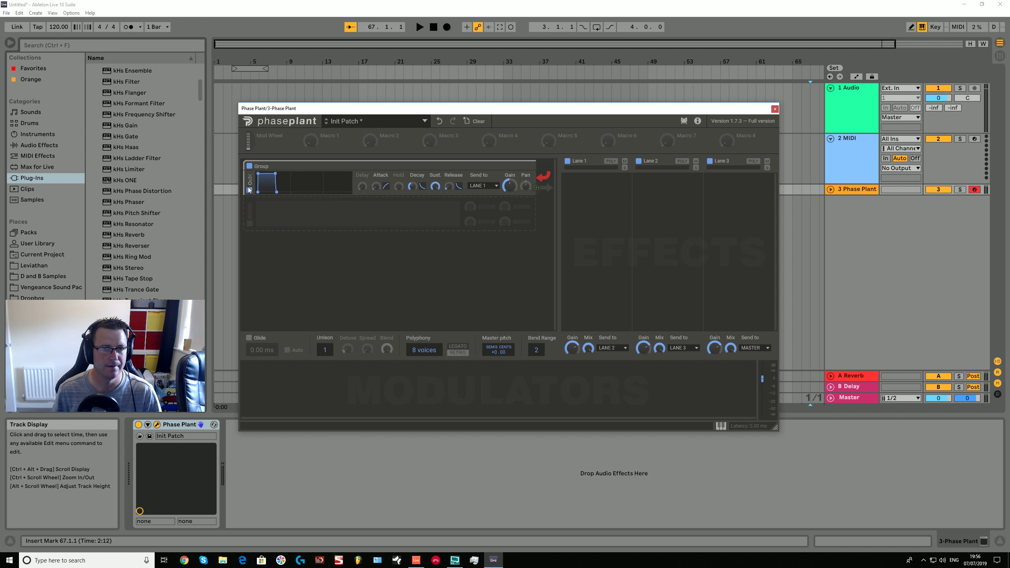
{"action": "left_click", "coordinate": [272, 218]}
{"action": "left_click", "coordinate": [289, 265]}
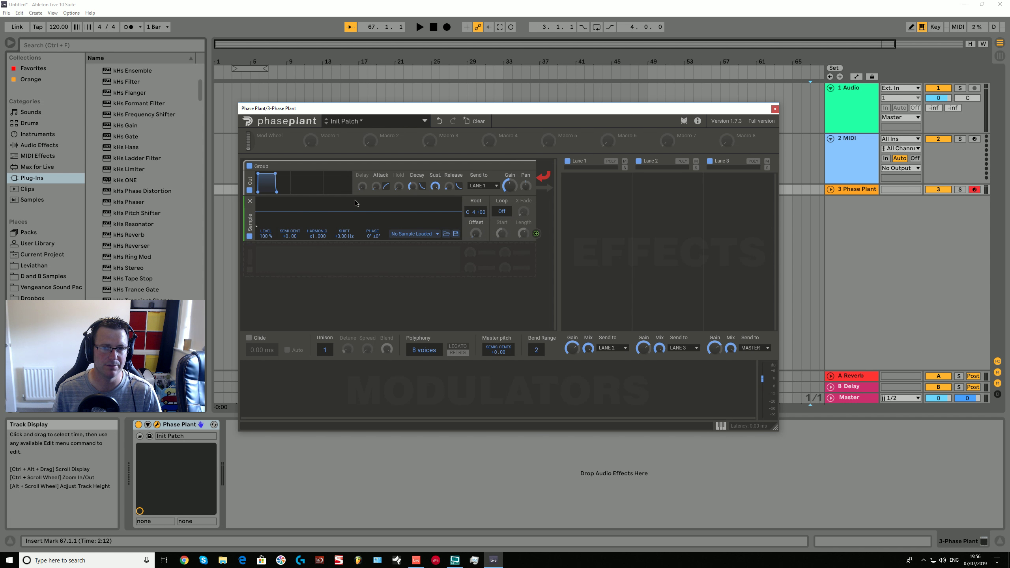
{"action": "left_click_drag", "start_coordinate": [266, 220], "coordinate": [279, 198]}
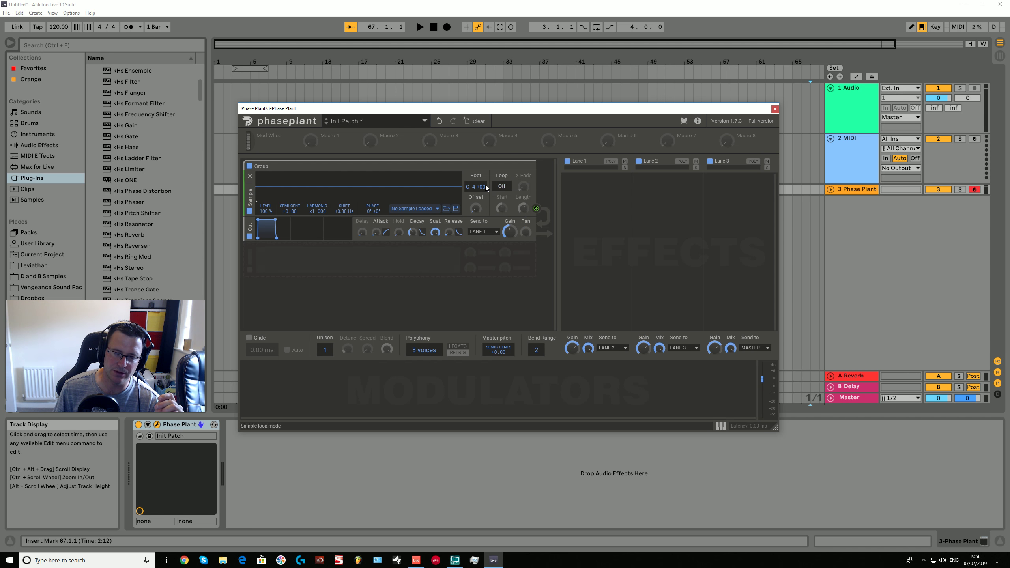
Step: Load the Violin Arco (E5) string sample into the Sampler and play a note to hear it
{"action": "left_click", "coordinate": [415, 208]}
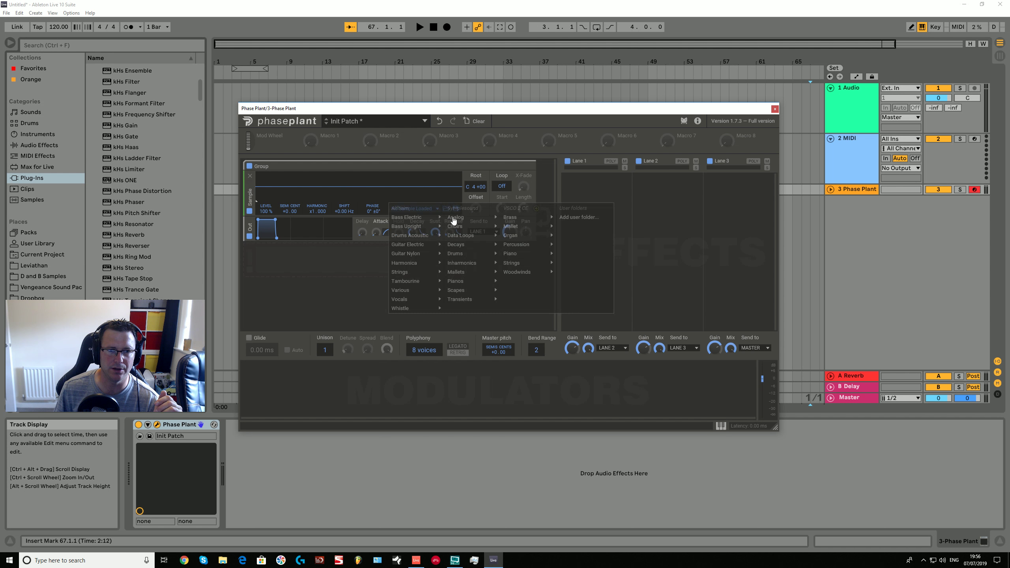
{"action": "mouse_move", "coordinate": [409, 250]}
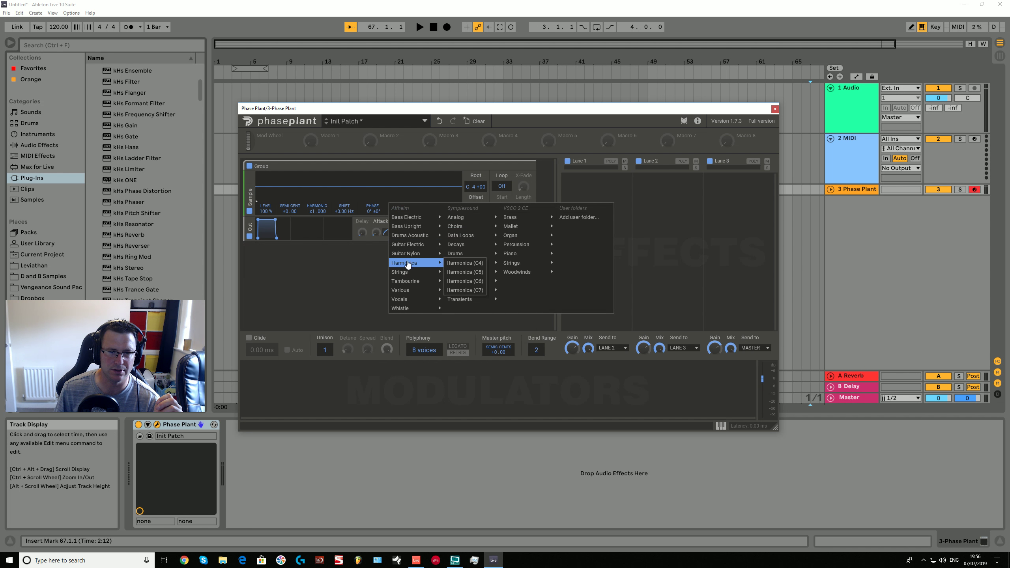
{"action": "mouse_move", "coordinate": [407, 275]}
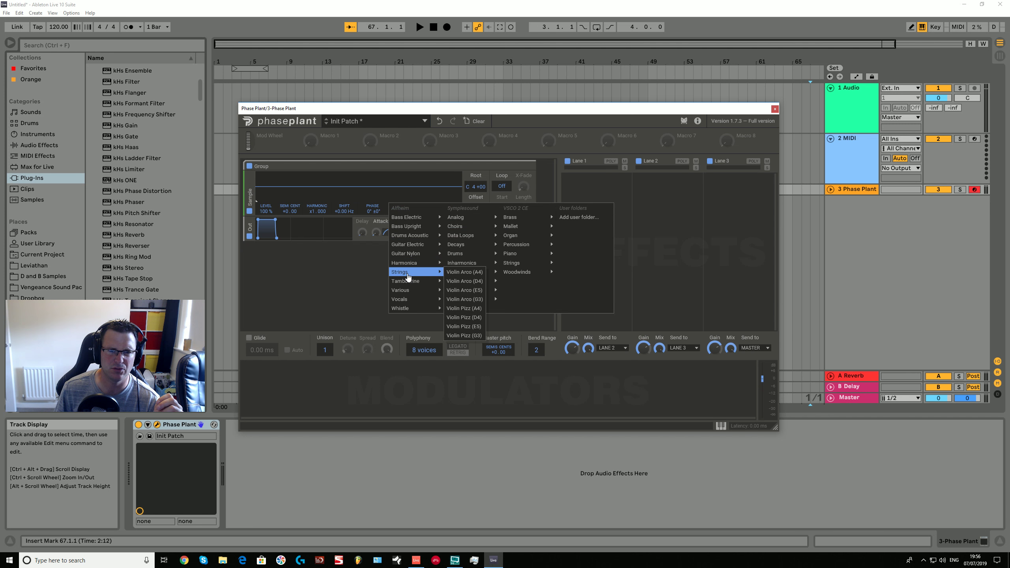
{"action": "left_click", "coordinate": [461, 290]}
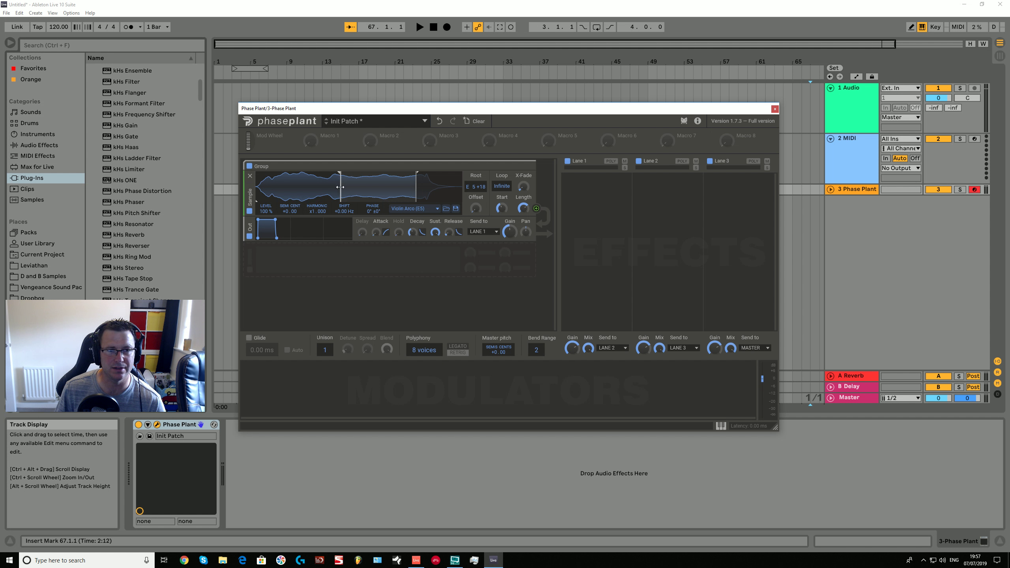
{"action": "key", "text": "a"}
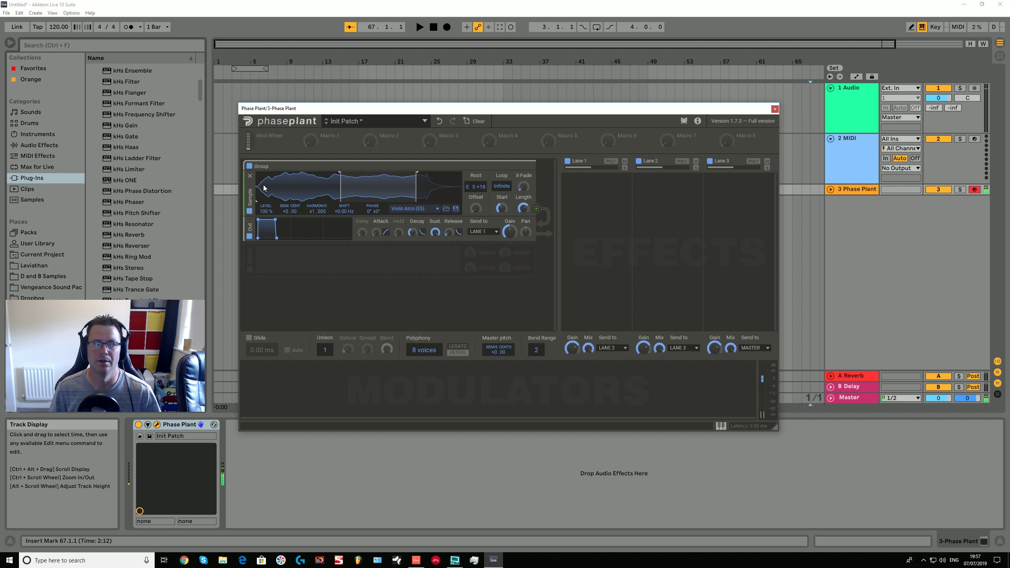
Step: Adjust the violin sample's loop start and shorten its loop length, and set the loop mode to Off
{"action": "left_click_drag", "start_coordinate": [501, 208], "coordinate": [523, 221]}
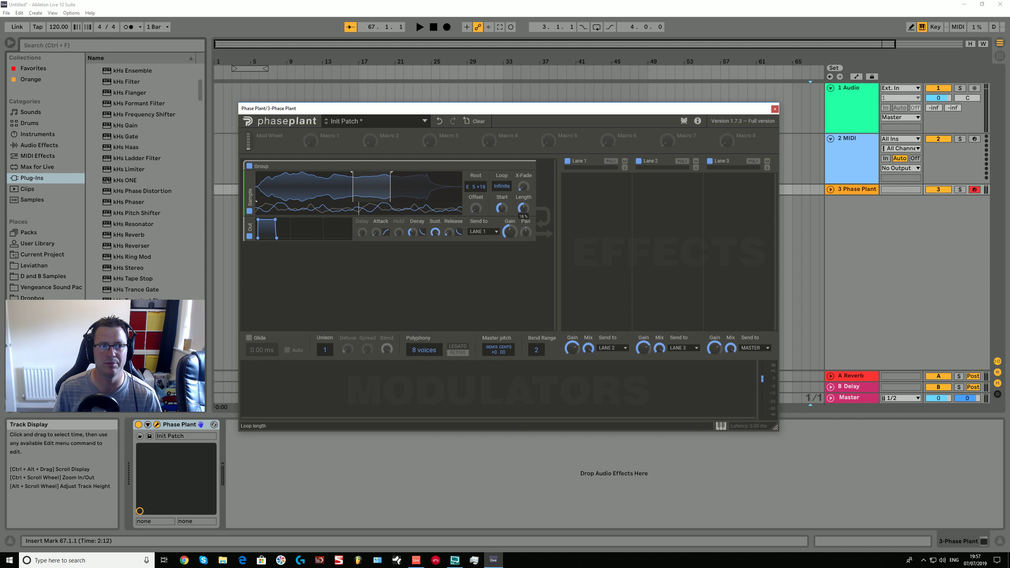
{"action": "left_click", "coordinate": [501, 186]}
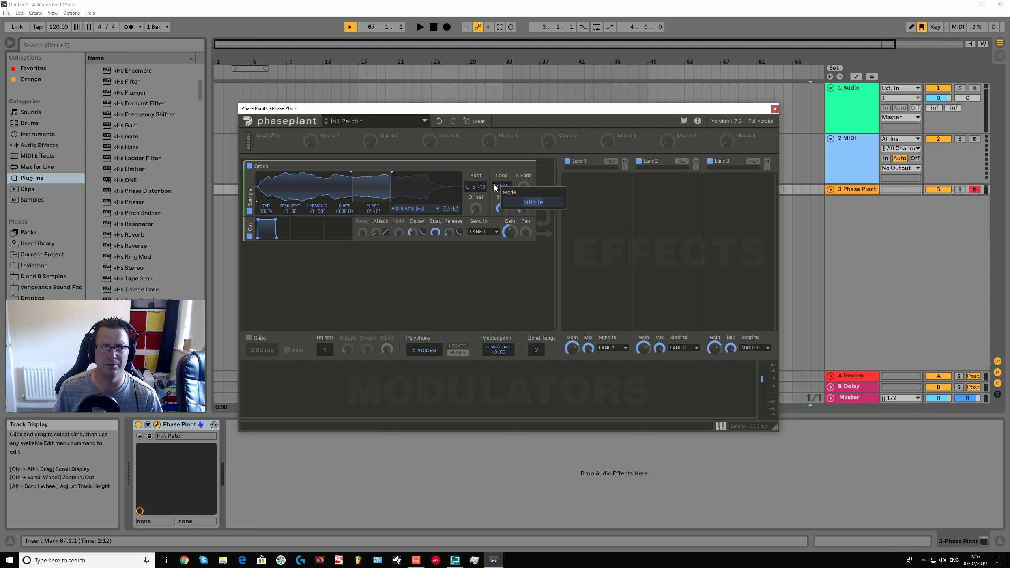
{"action": "left_click", "coordinate": [500, 204]}
{"action": "scroll", "coordinate": [501, 186], "scroll_direction": "down", "scroll_amount": 1}
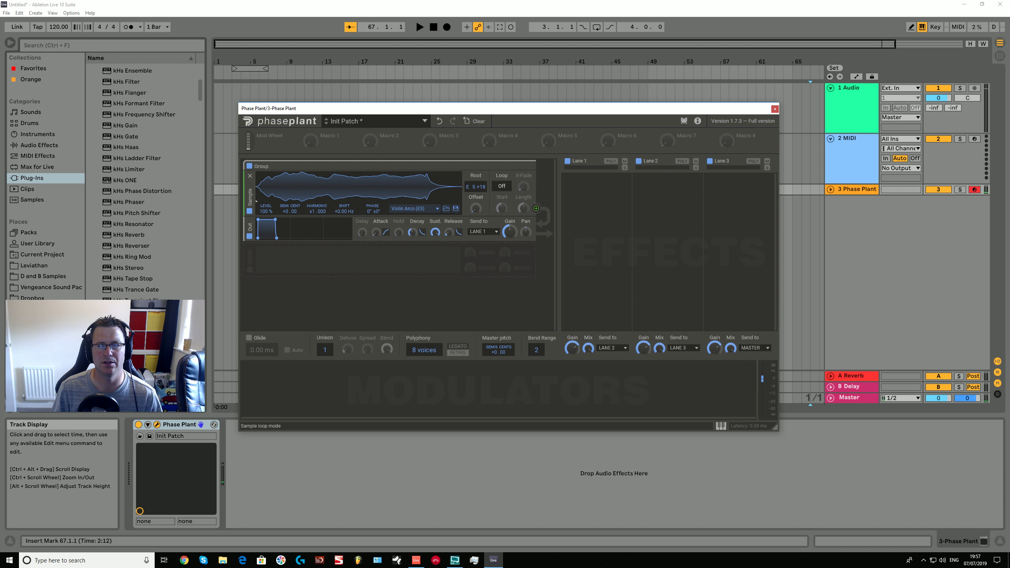
{"action": "left_click", "coordinate": [501, 186]}
{"action": "left_click", "coordinate": [500, 185]}
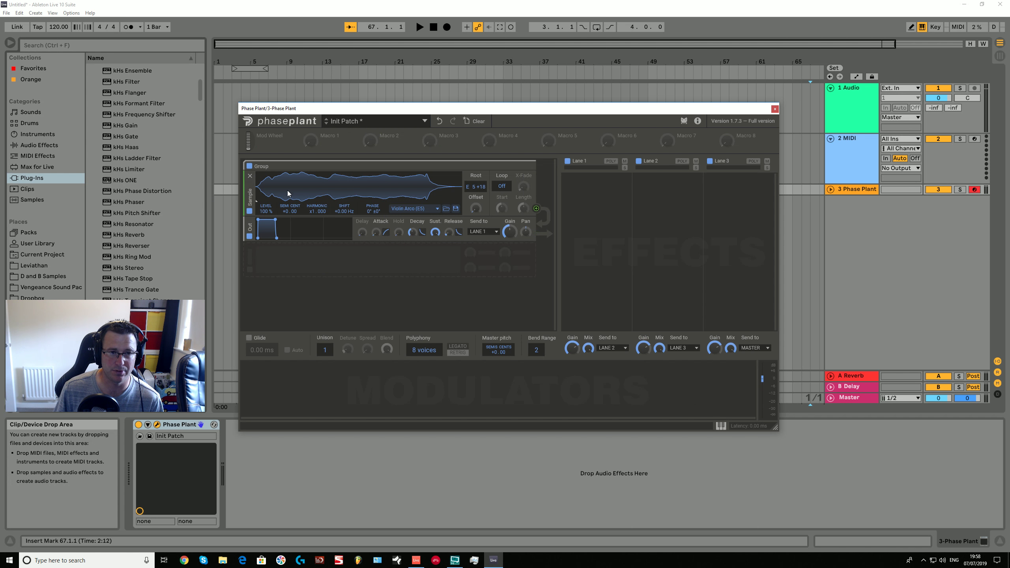
Step: Open the Kicks folder in D and B Samples and try to load Acid Sq Kick.aif into the Sampler
{"action": "left_click", "coordinate": [42, 276]}
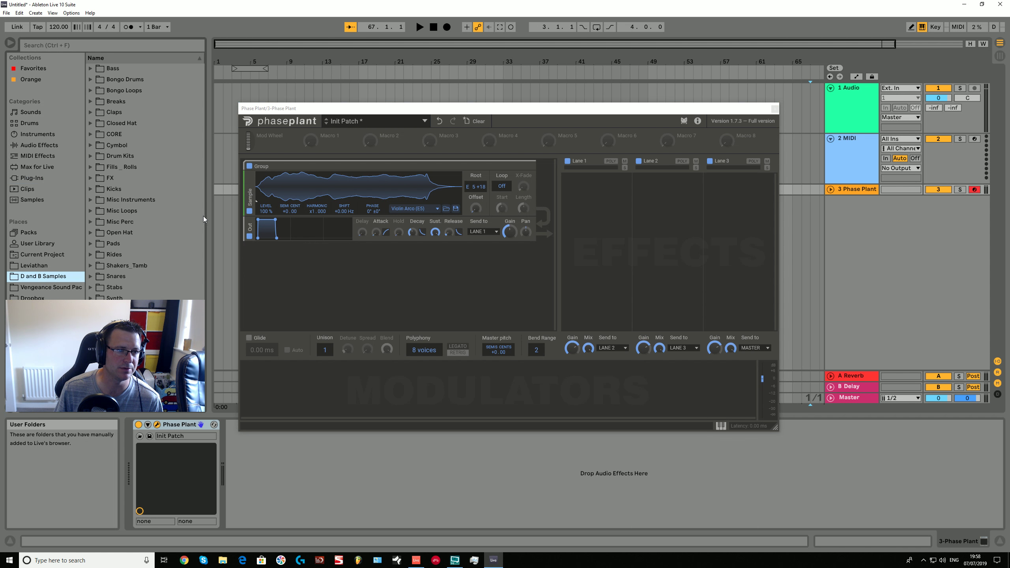
{"action": "left_click", "coordinate": [90, 189]}
{"action": "left_click_drag", "start_coordinate": [125, 247], "coordinate": [398, 210]}
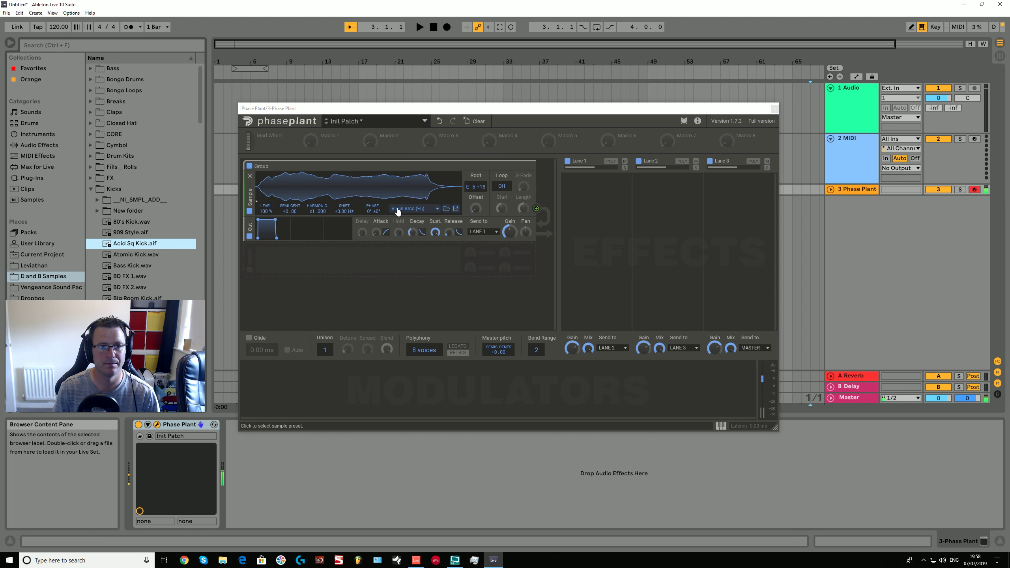
{"action": "left_click_drag", "start_coordinate": [147, 241], "coordinate": [360, 190]}
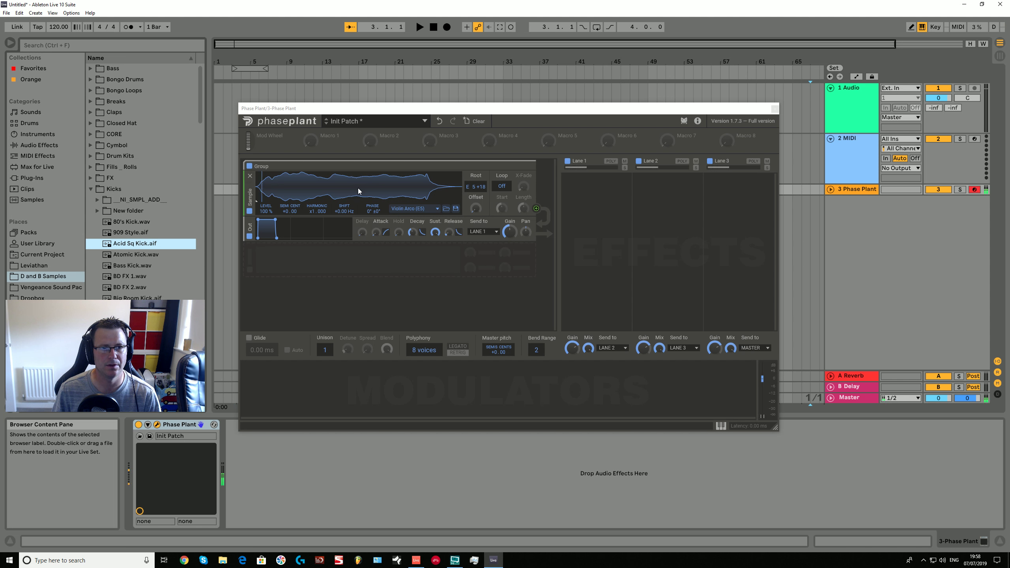
Step: Try Big Room Kick.aif in the Sampler and load BD FX 2.wav from the Kicks folder instead
{"action": "left_click", "coordinate": [166, 297]}
{"action": "left_click_drag", "start_coordinate": [166, 296], "coordinate": [371, 192]}
{"action": "left_click_drag", "start_coordinate": [163, 287], "coordinate": [364, 188]}
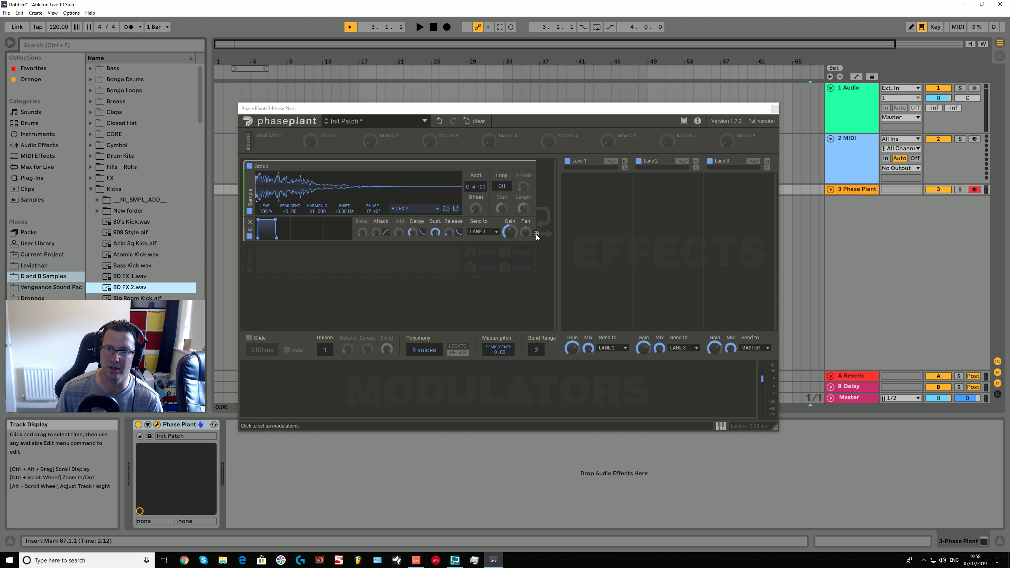
Step: Check the output module's available modulation targets, and remove the Sampler and the output module from the group
{"action": "left_click", "coordinate": [537, 234]}
{"action": "left_click_drag", "start_coordinate": [537, 237], "coordinate": [291, 218]}
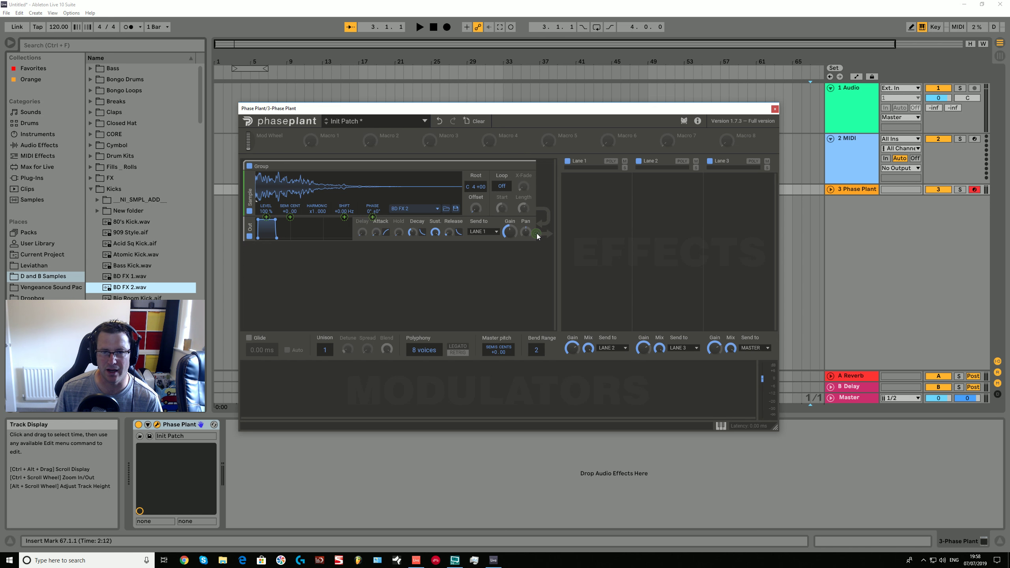
{"action": "left_click", "coordinate": [251, 179]}
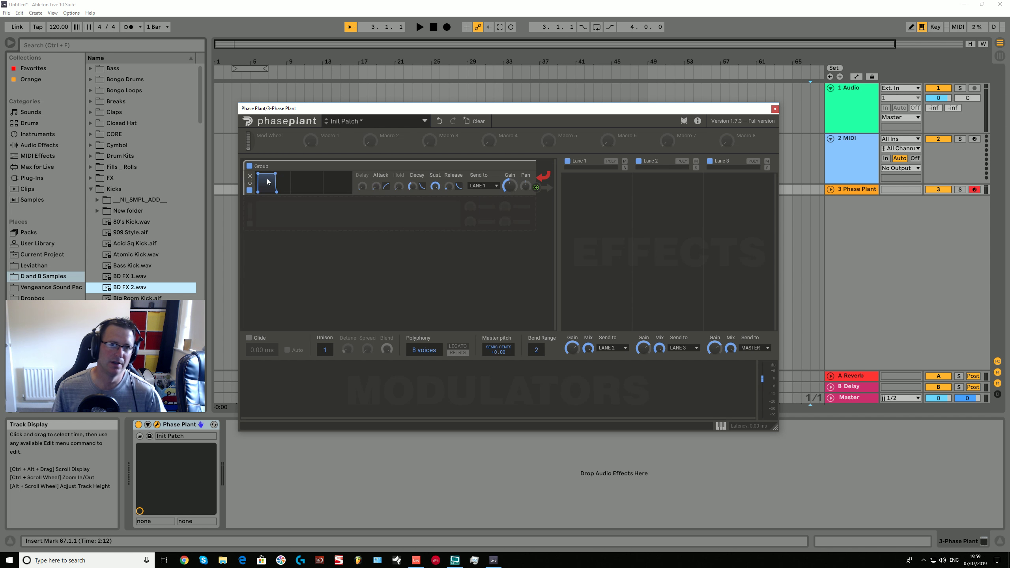
{"action": "key", "text": "Delete"}
Step: Add a Wavetable generator to the group with an Output module below it
{"action": "left_click", "coordinate": [266, 196]}
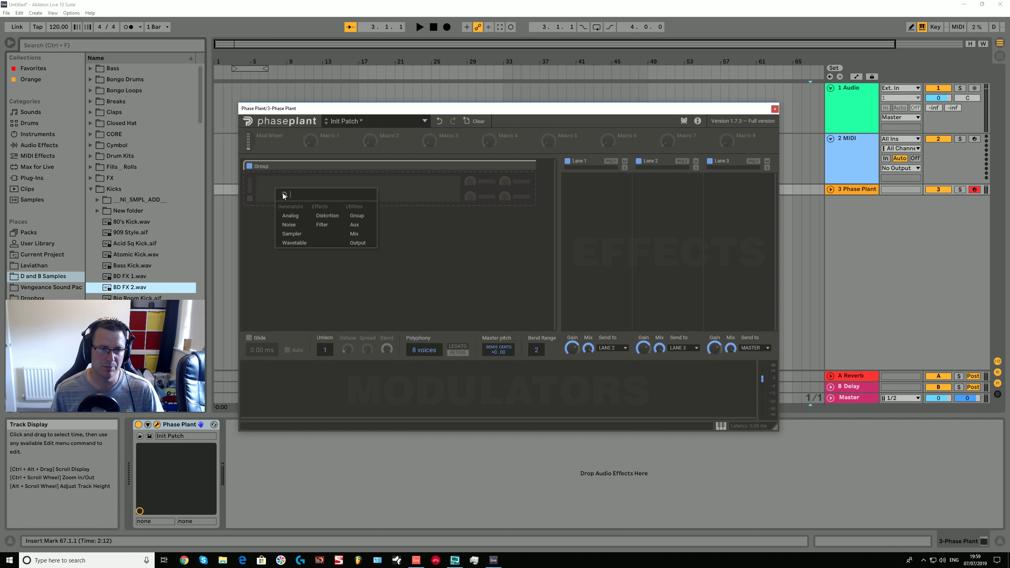
{"action": "left_click", "coordinate": [295, 243]}
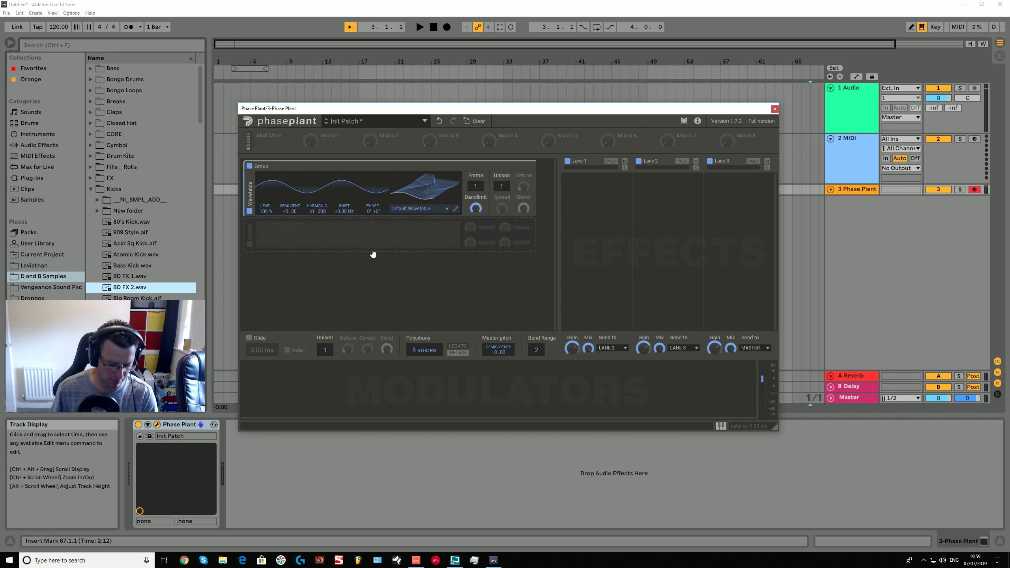
{"action": "left_click", "coordinate": [306, 239]}
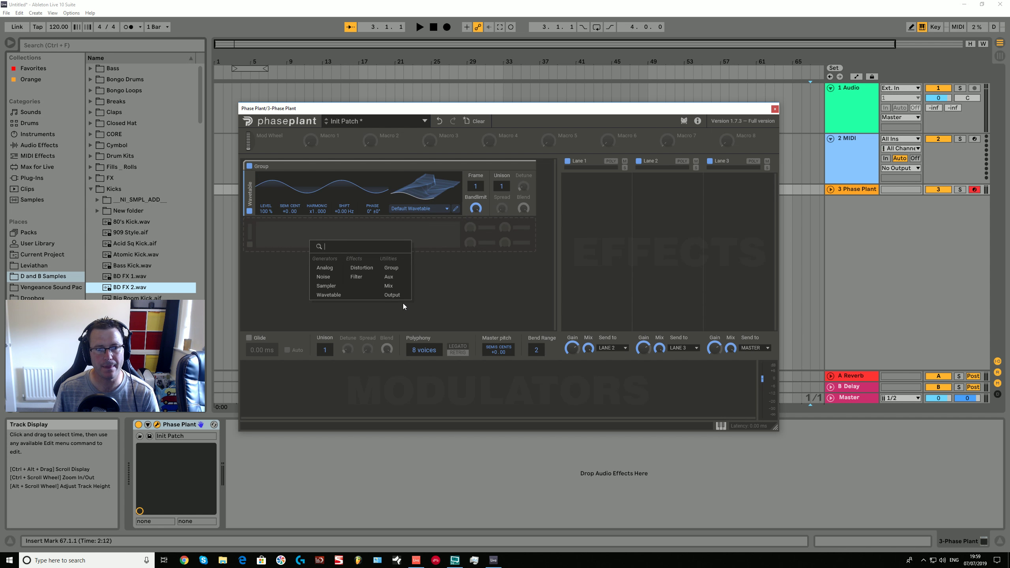
{"action": "left_click", "coordinate": [402, 303]}
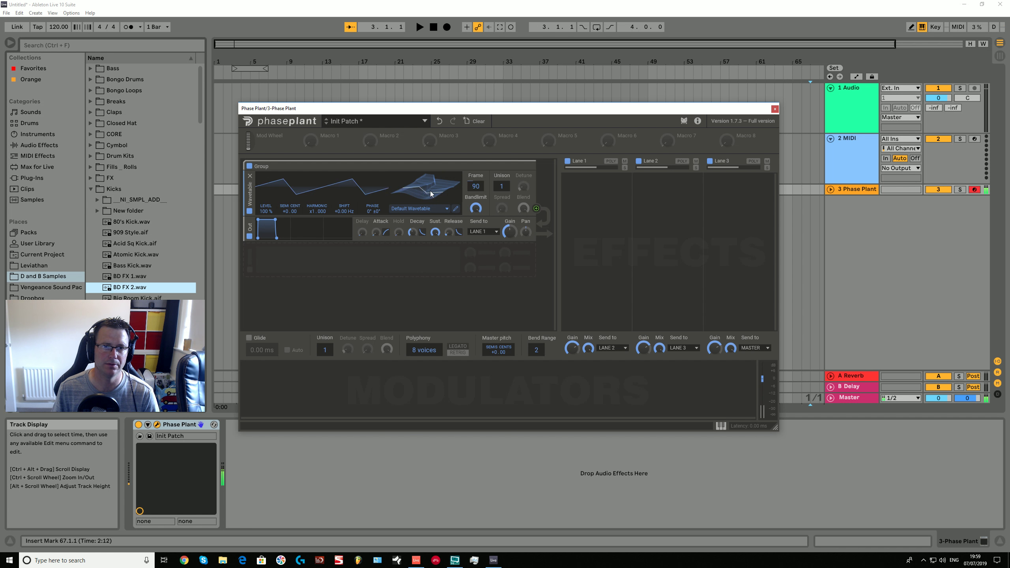
Step: Sweep through the default wavetable's frames, try the Bandlimit control and leave the frame at 250
{"action": "mouse_move", "coordinate": [432, 198]}
{"action": "left_mouse_down"}
{"action": "mouse_move", "coordinate": [432, 158]}
{"action": "mouse_move", "coordinate": [424, 199]}
{"action": "left_mouse_up"}
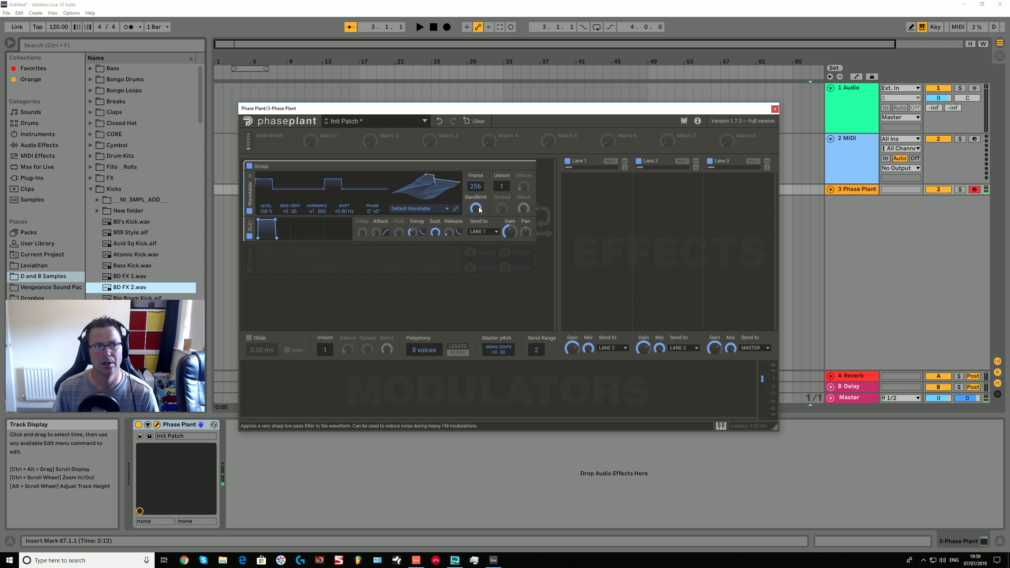
{"action": "mouse_move", "coordinate": [476, 208]}
{"action": "left_click_drag", "start_coordinate": [475, 208], "coordinate": [481, 182]}
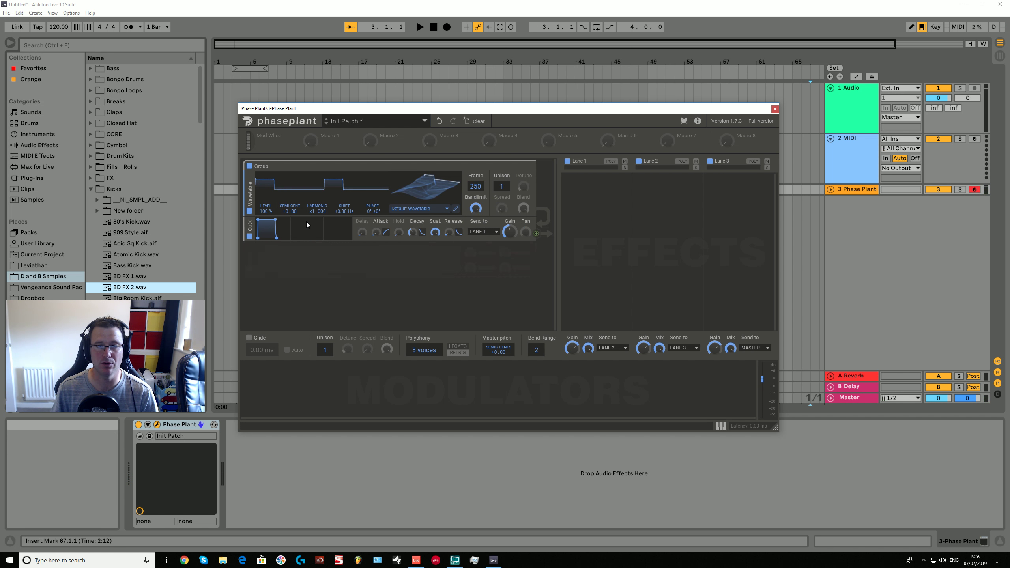
Step: Open the Wavetable Editor to examine the frame 1 waveform and the available edit commands, and close it again
{"action": "left_click", "coordinate": [456, 209]}
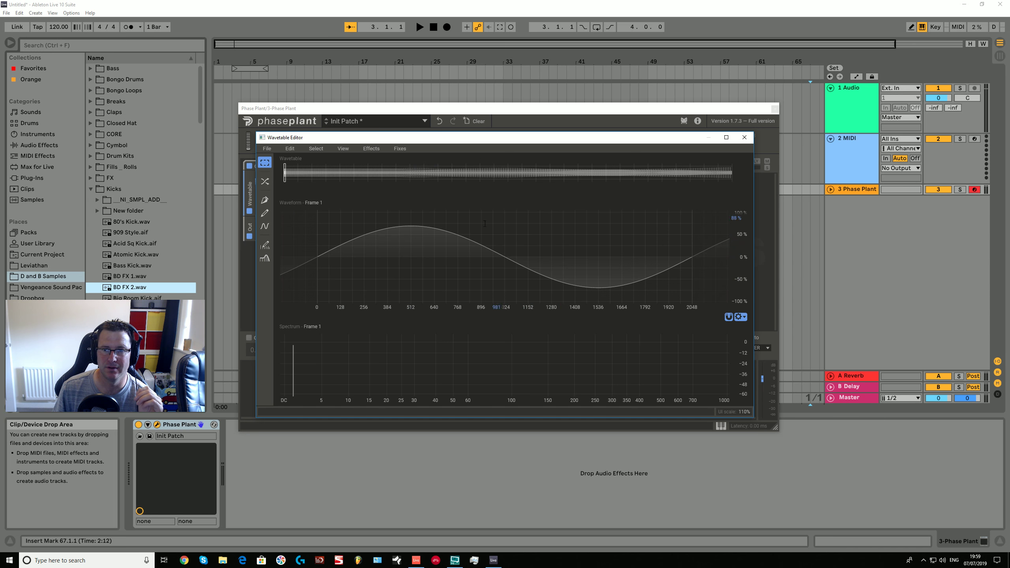
{"action": "left_click_drag", "start_coordinate": [289, 170], "coordinate": [676, 223]}
{"action": "left_click_drag", "start_coordinate": [571, 221], "coordinate": [281, 233]}
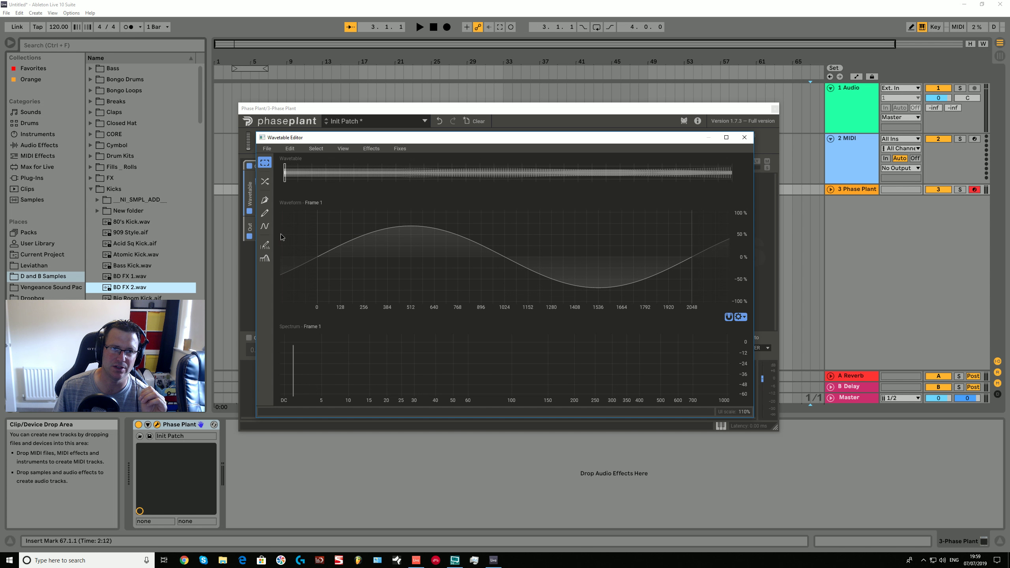
{"action": "left_click", "coordinate": [290, 148]}
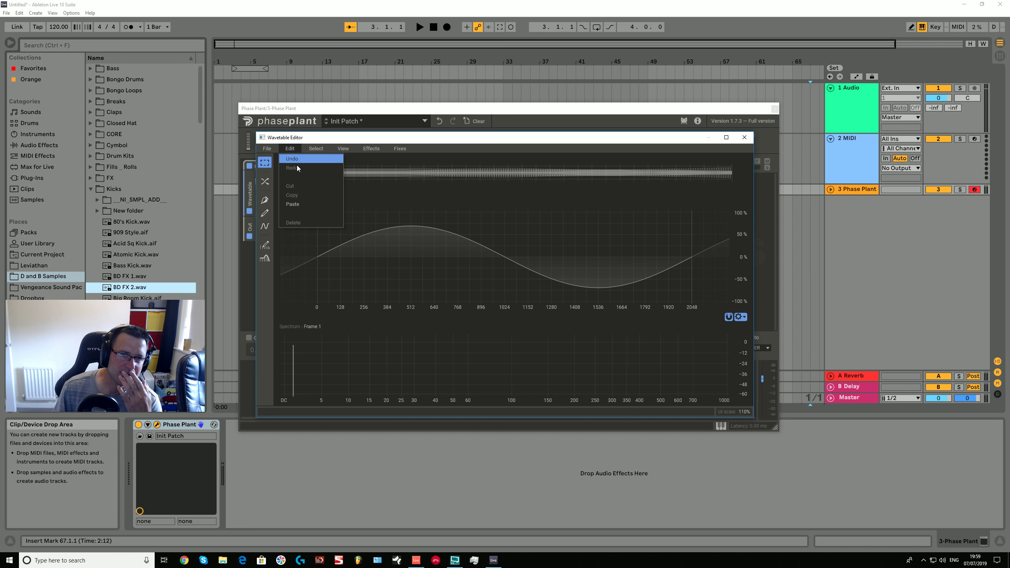
{"action": "left_click", "coordinate": [293, 149]}
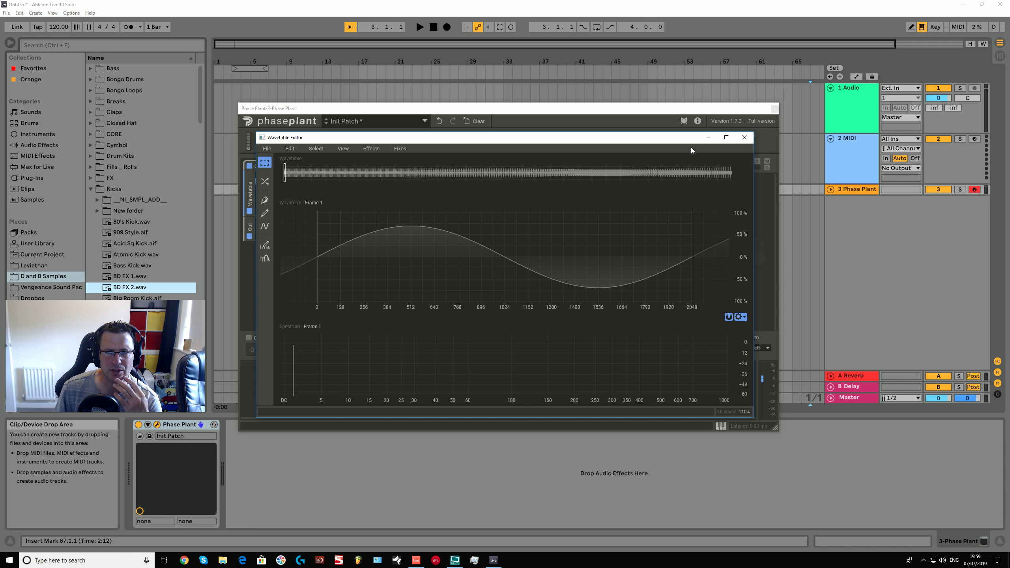
{"action": "left_click", "coordinate": [745, 137]}
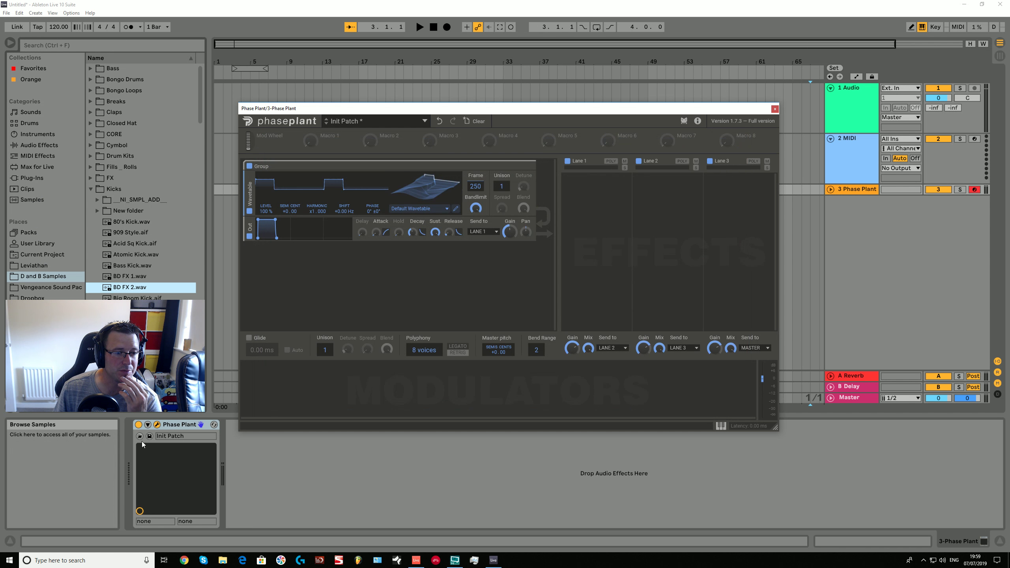
Step: Switch to File Explorer and browse the User wavetables under Documents > Xfer > Serum Presets > Tables on the D: drive
{"action": "key", "text": "super+e"}
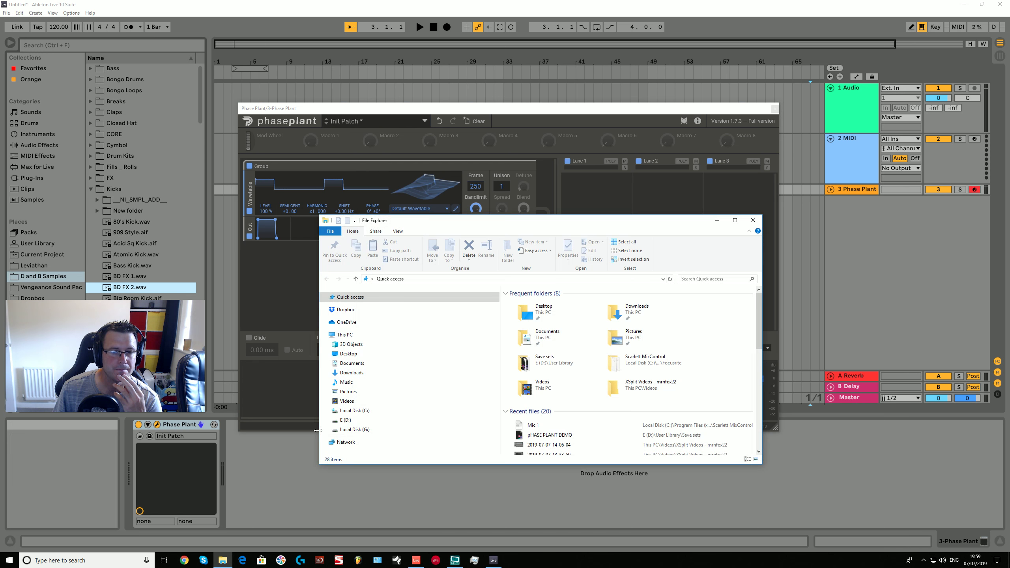
{"action": "double_click", "coordinate": [522, 336]}
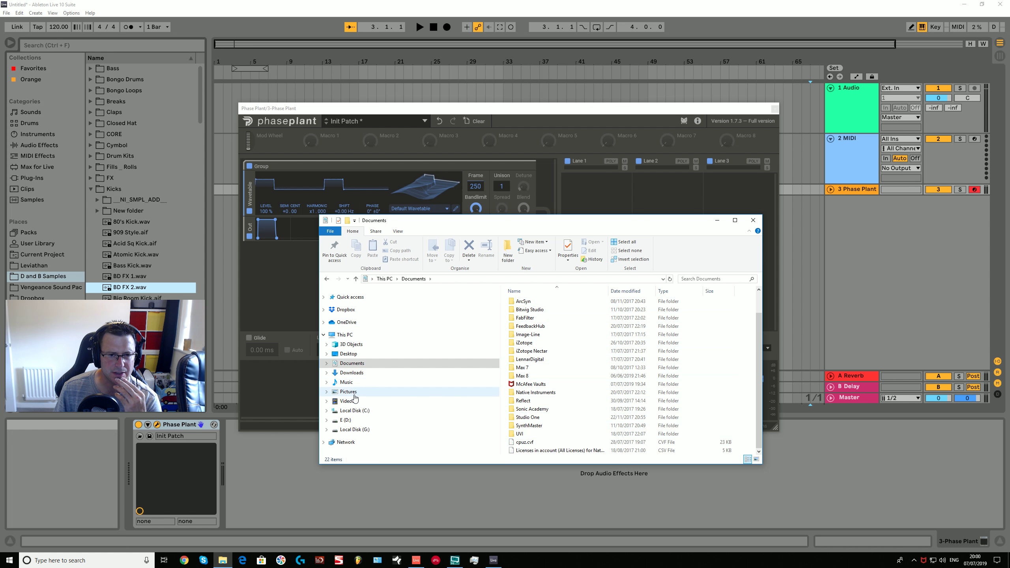
{"action": "left_click", "coordinate": [345, 421]}
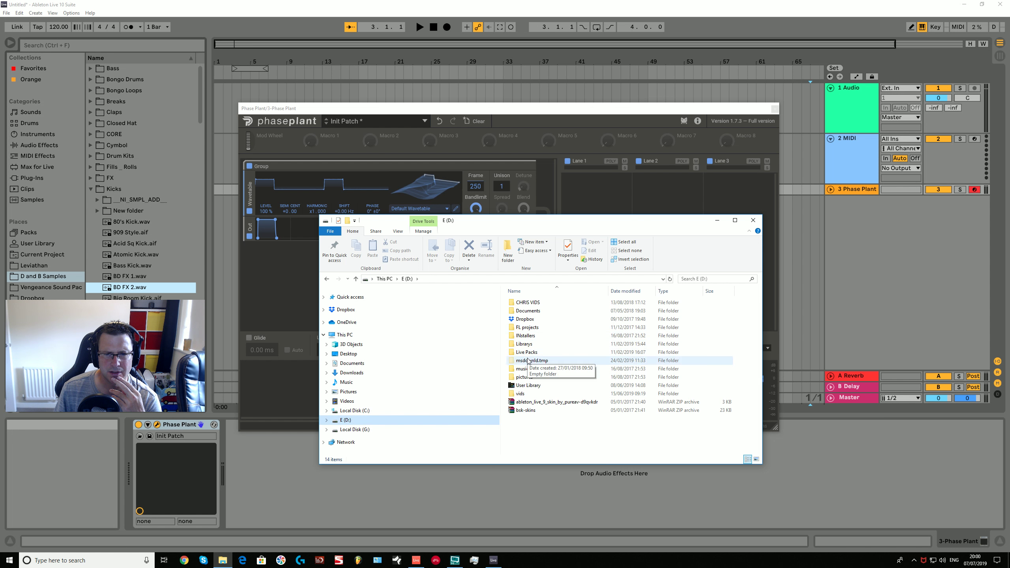
{"action": "left_click", "coordinate": [533, 311]}
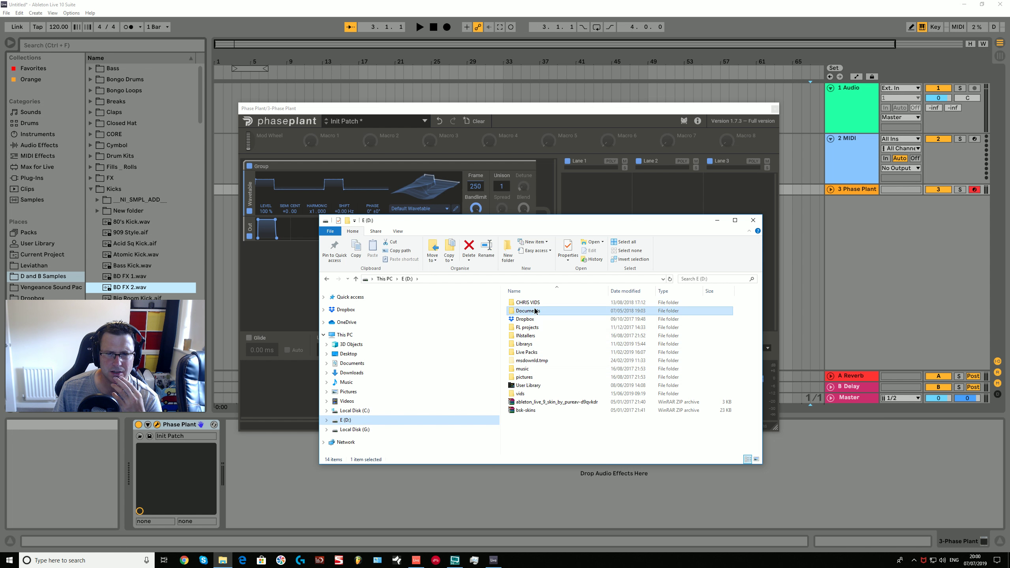
{"action": "left_click", "coordinate": [528, 313]}
{"action": "double_click", "coordinate": [512, 313]}
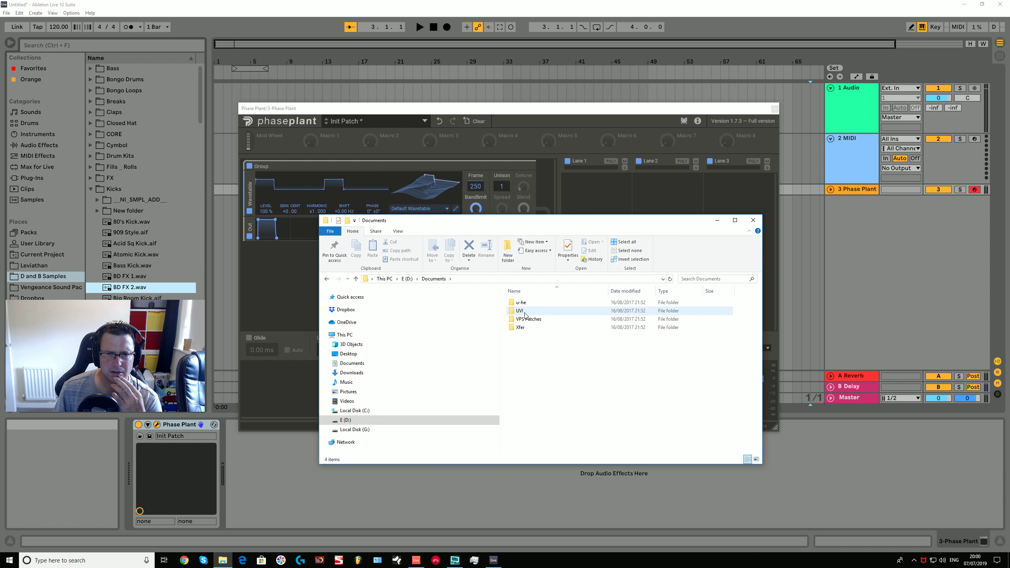
{"action": "double_click", "coordinate": [526, 328]}
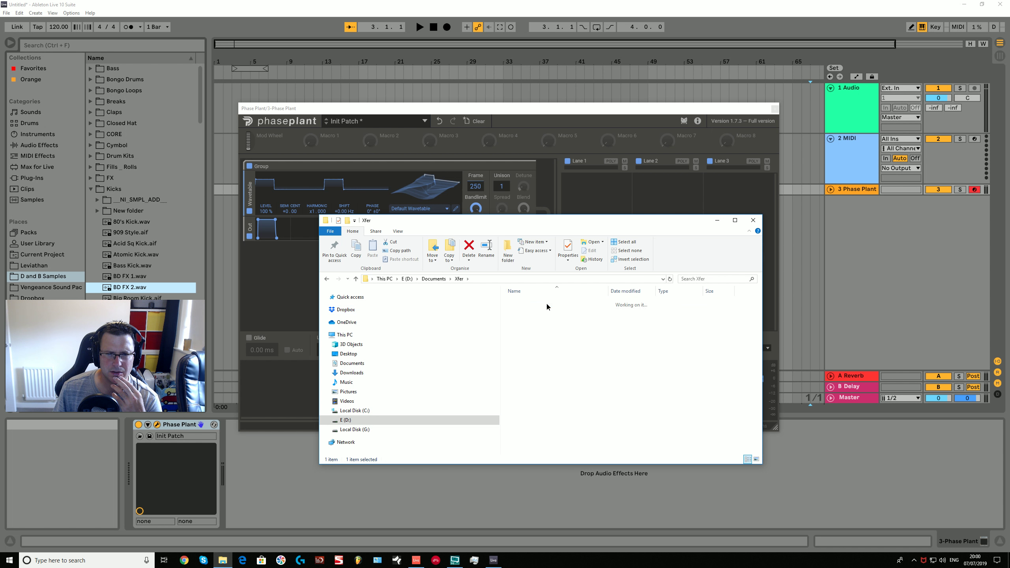
{"action": "double_click", "coordinate": [545, 303]}
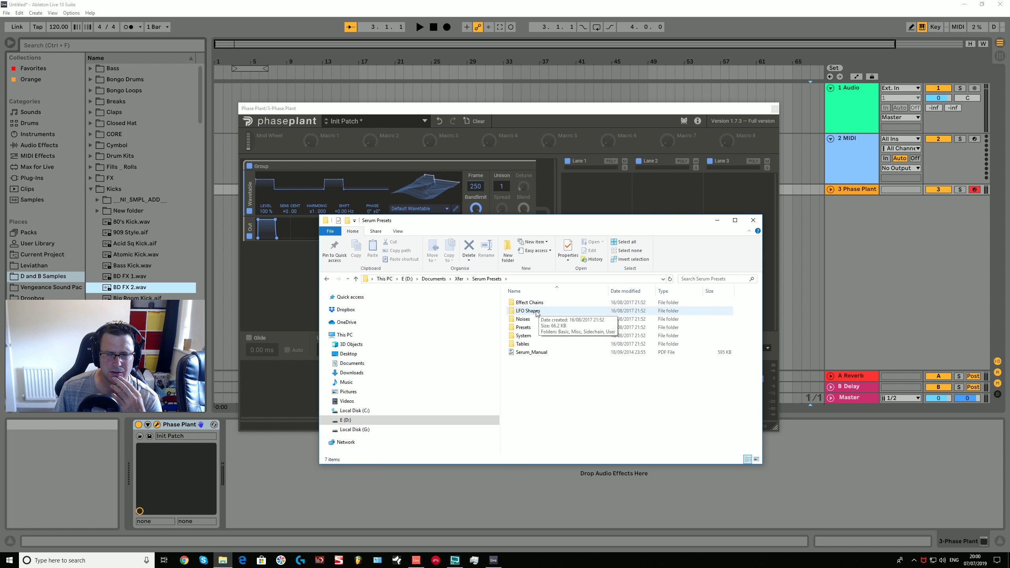
{"action": "double_click", "coordinate": [521, 344]}
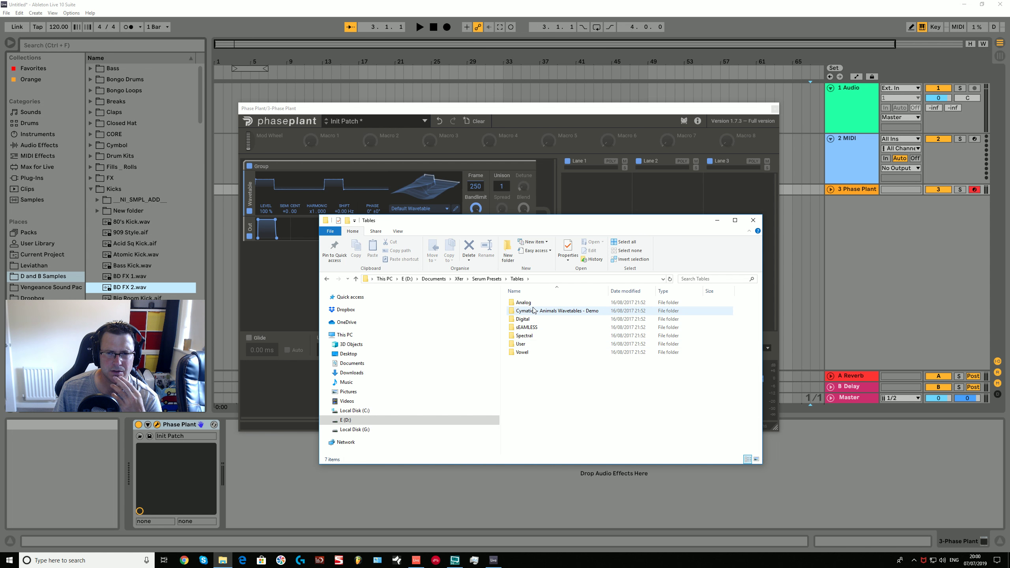
{"action": "double_click", "coordinate": [521, 344]}
{"action": "scroll", "coordinate": [541, 321], "scroll_direction": "down", "scroll_amount": 15}
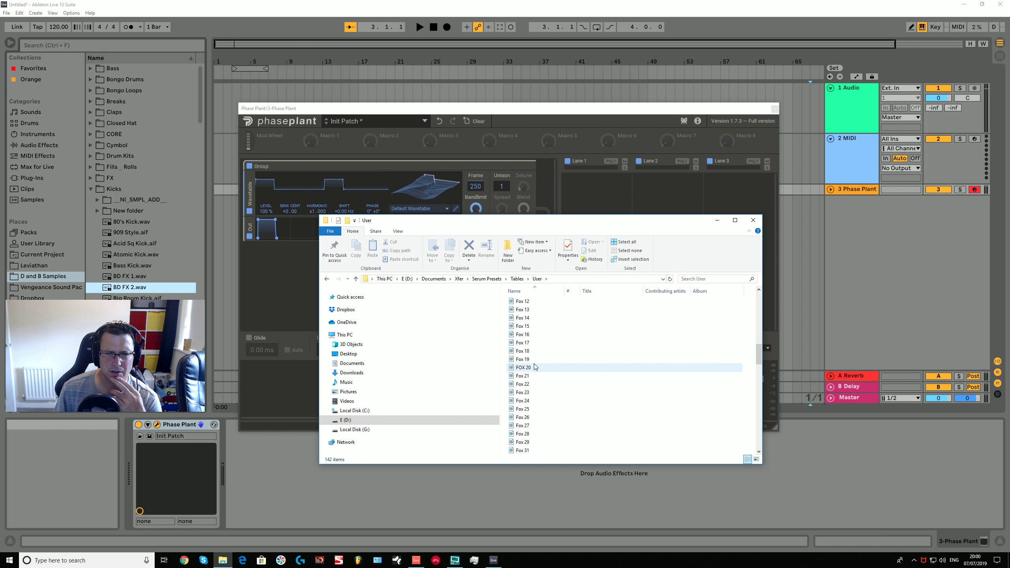
Step: Try to load the Fox 23 wavetable file from File Explorer into the Wavetable generator
{"action": "left_click", "coordinate": [529, 392]}
{"action": "left_click_drag", "start_coordinate": [553, 222], "coordinate": [722, 233]}
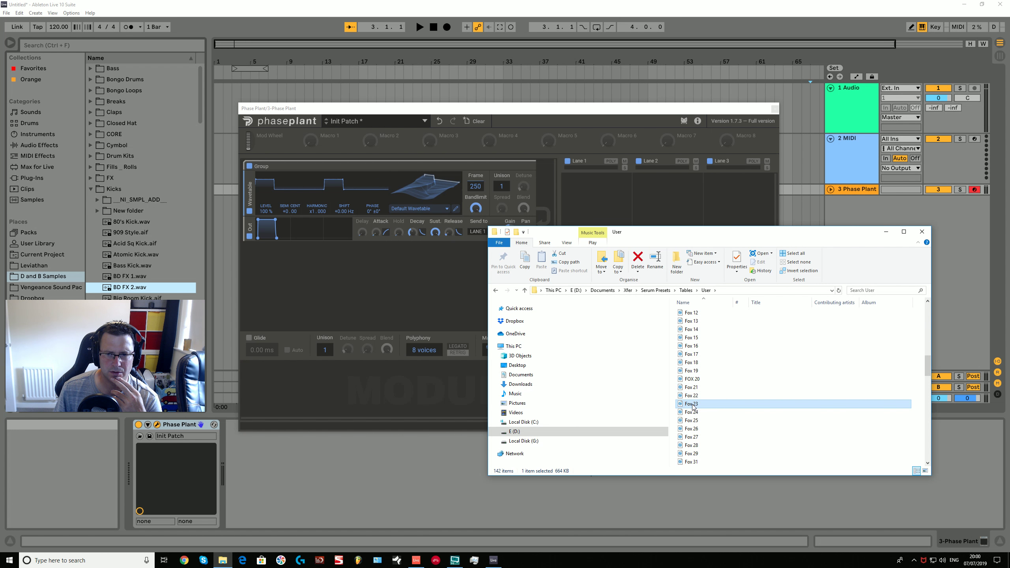
{"action": "mouse_move", "coordinate": [694, 407]}
{"action": "left_mouse_down"}
{"action": "mouse_move", "coordinate": [660, 296]}
{"action": "mouse_move", "coordinate": [432, 208]}
{"action": "mouse_move", "coordinate": [697, 392]}
{"action": "mouse_move", "coordinate": [688, 384]}
{"action": "mouse_move", "coordinate": [687, 405]}
{"action": "left_mouse_up"}
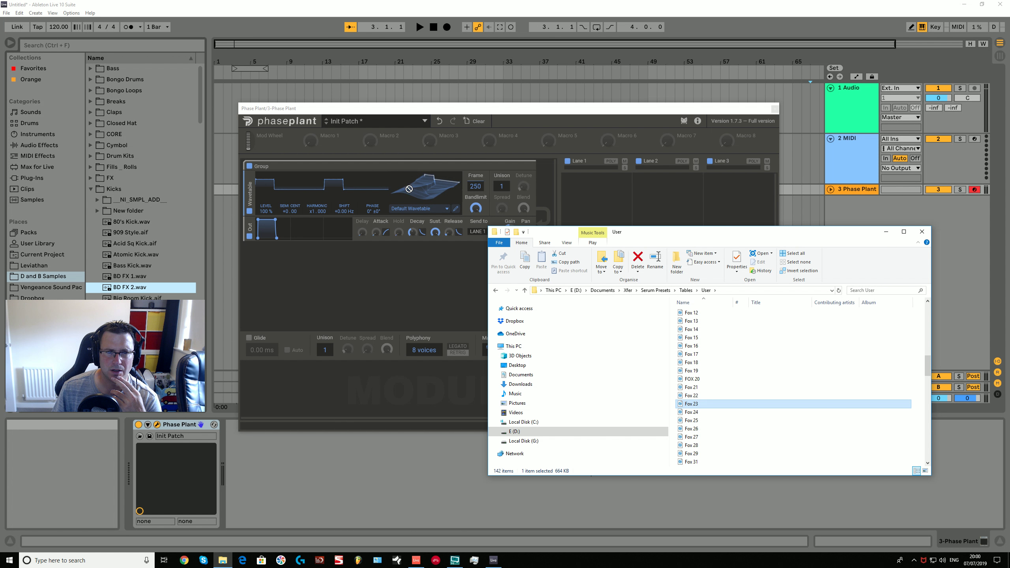
{"action": "left_click_drag", "start_coordinate": [409, 189], "coordinate": [697, 407]}
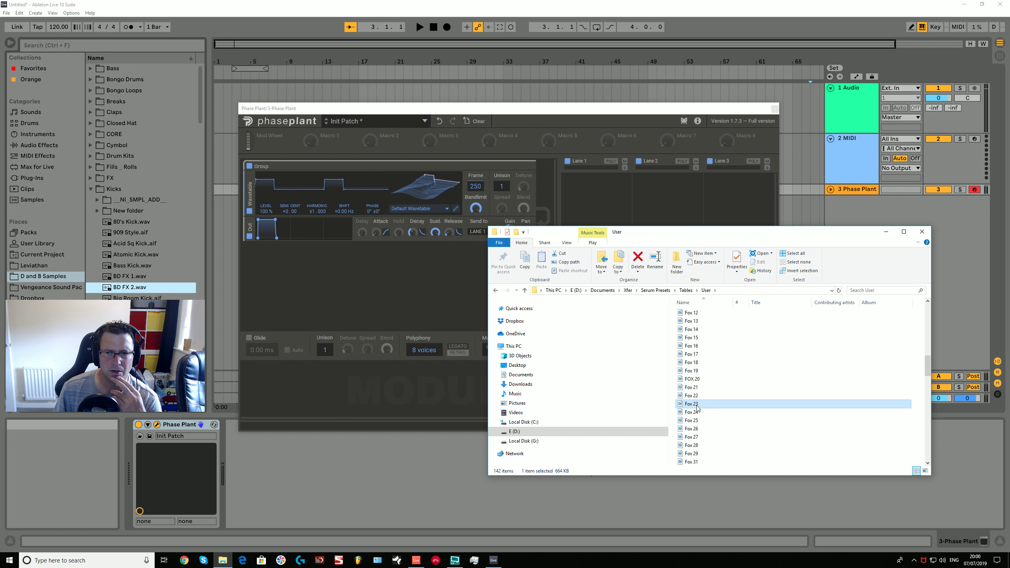
Step: Add the Documents > Xfer > Serum Presets > Tables folder on the D: drive as a user wavetable folder
{"action": "left_click", "coordinate": [444, 211]}
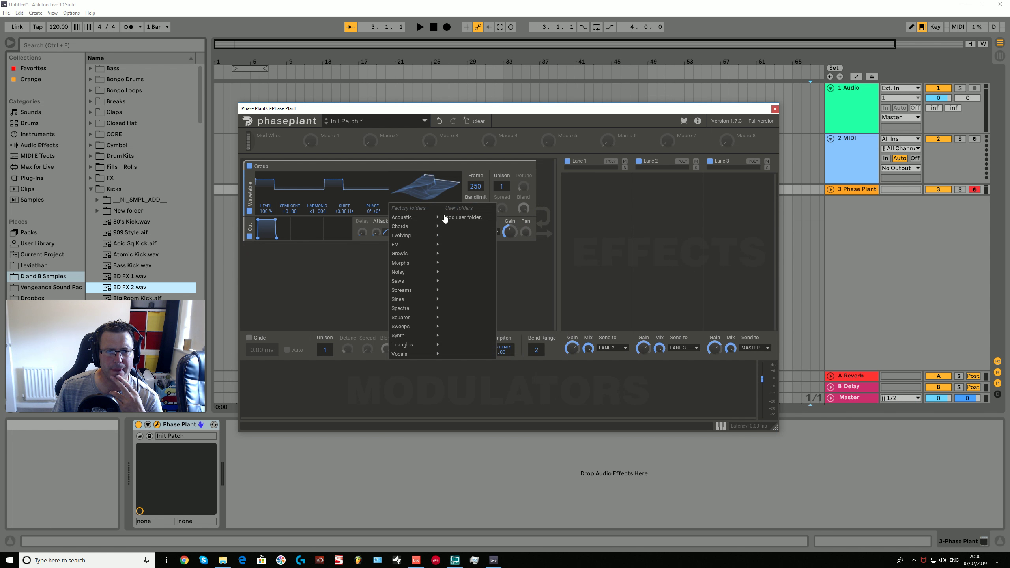
{"action": "left_click", "coordinate": [459, 218]}
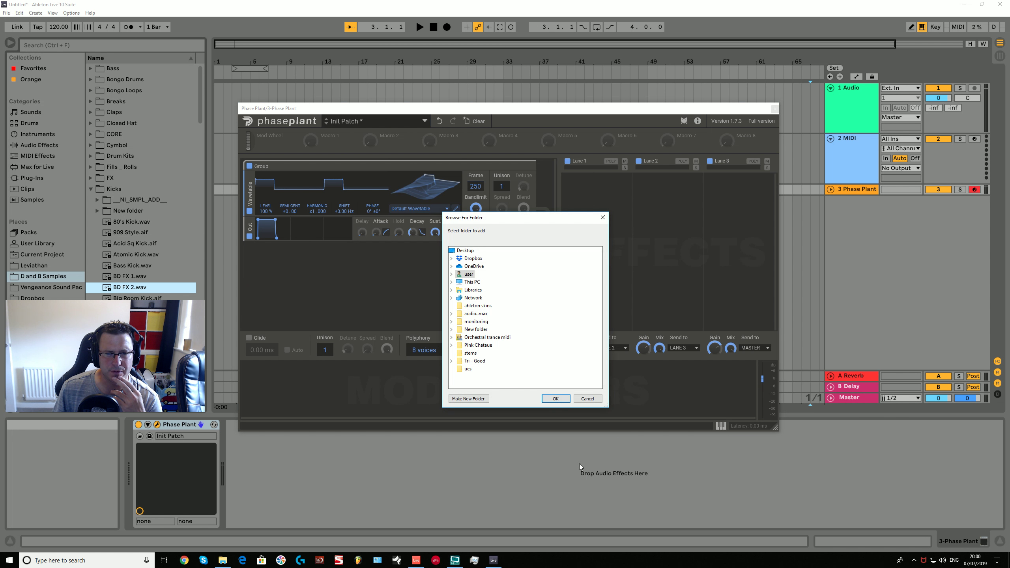
{"action": "double_click", "coordinate": [472, 282]}
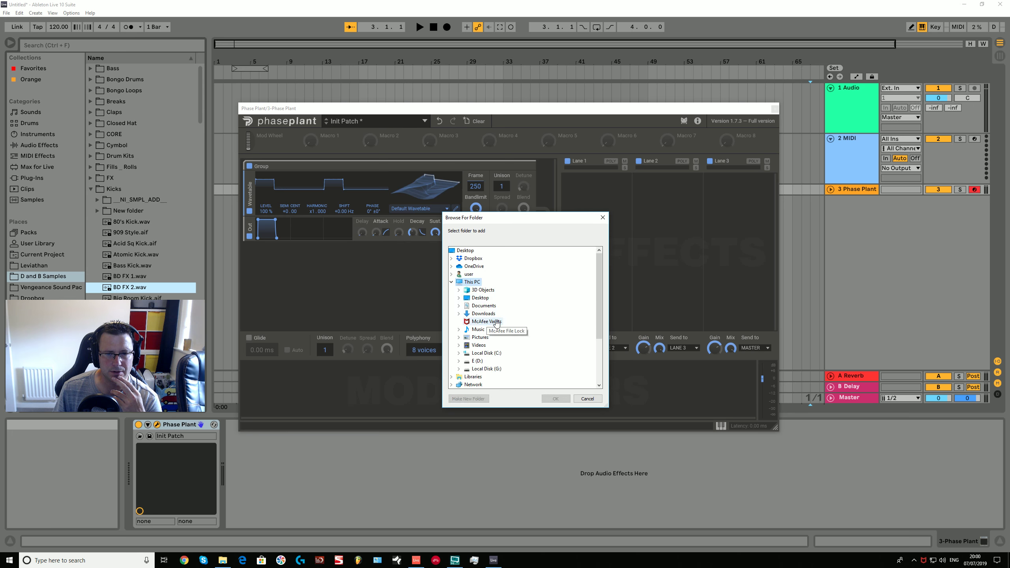
{"action": "scroll", "coordinate": [497, 325], "scroll_direction": "down", "scroll_amount": 2}
{"action": "double_click", "coordinate": [495, 322]}
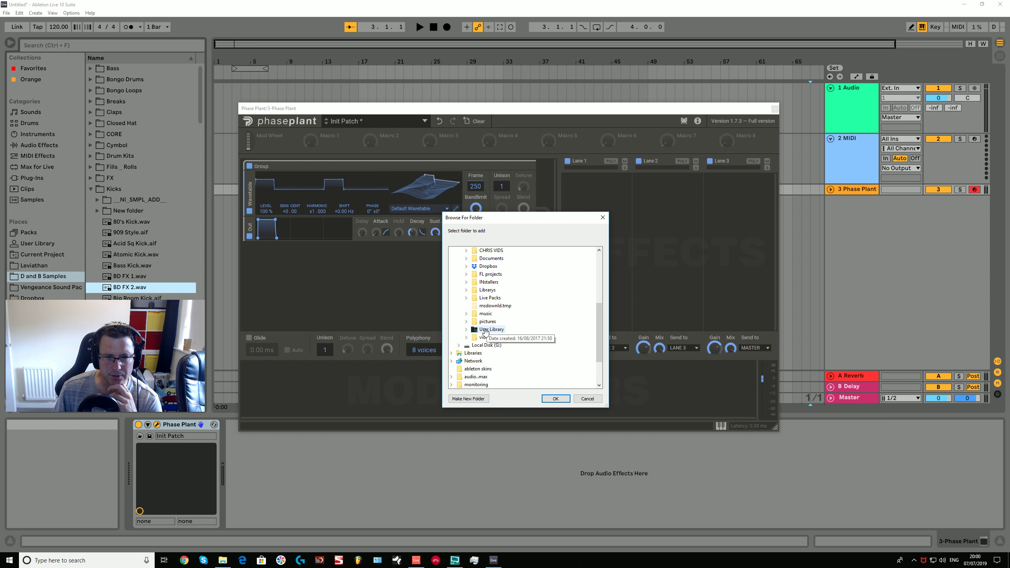
{"action": "scroll", "coordinate": [500, 291], "scroll_direction": "up", "scroll_amount": 2}
{"action": "left_click", "coordinate": [501, 290]}
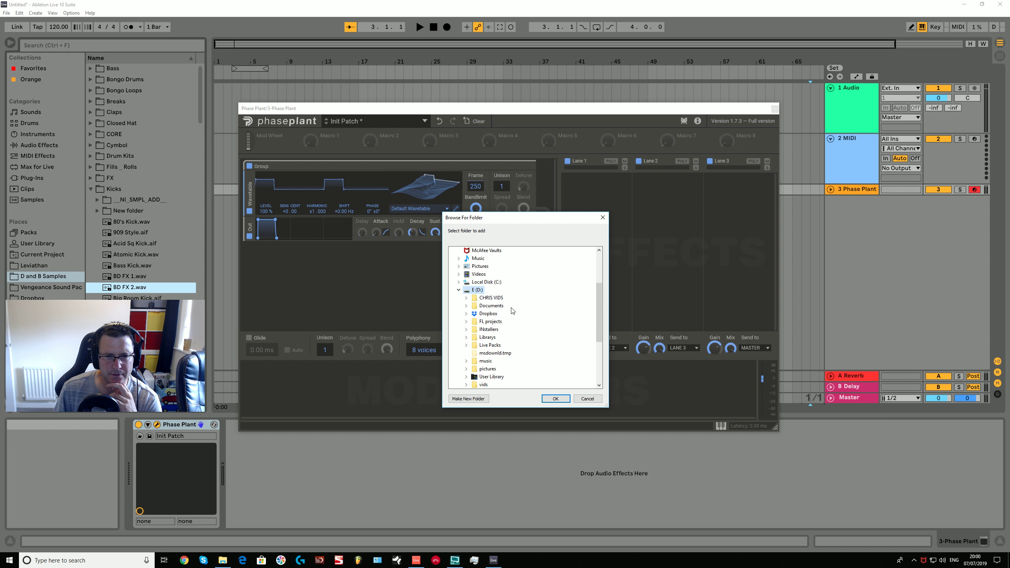
{"action": "double_click", "coordinate": [492, 306]}
{"action": "double_click", "coordinate": [491, 337]}
{"action": "left_click", "coordinate": [482, 345]}
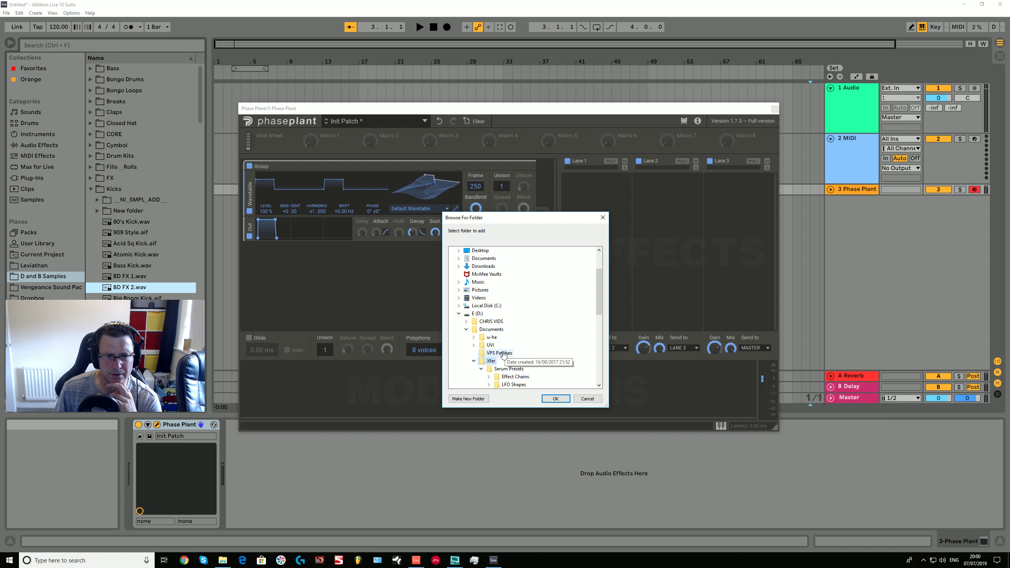
{"action": "scroll", "coordinate": [525, 370], "scroll_direction": "down", "scroll_amount": 1}
{"action": "double_click", "coordinate": [513, 384]}
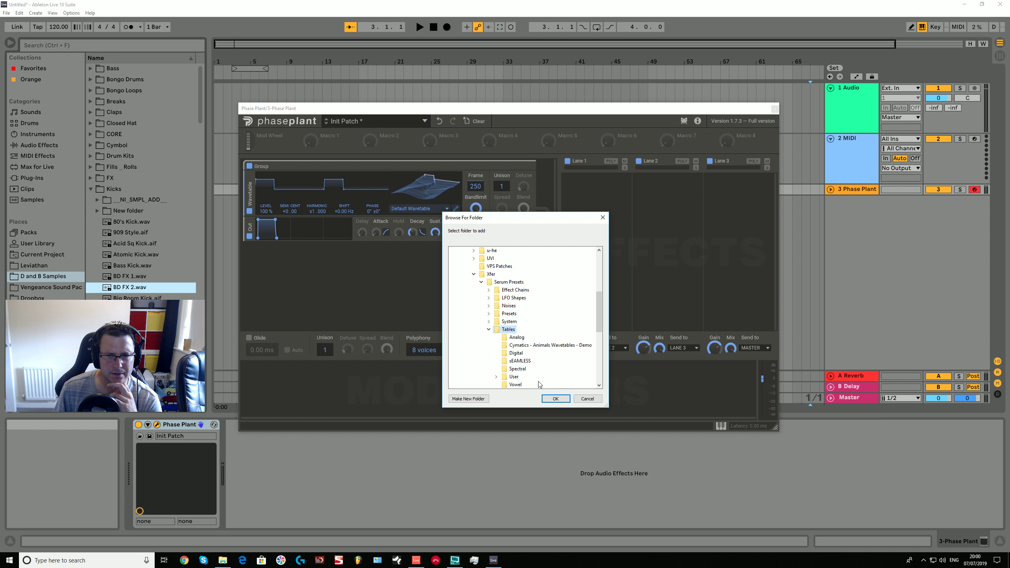
{"action": "left_click", "coordinate": [556, 399]}
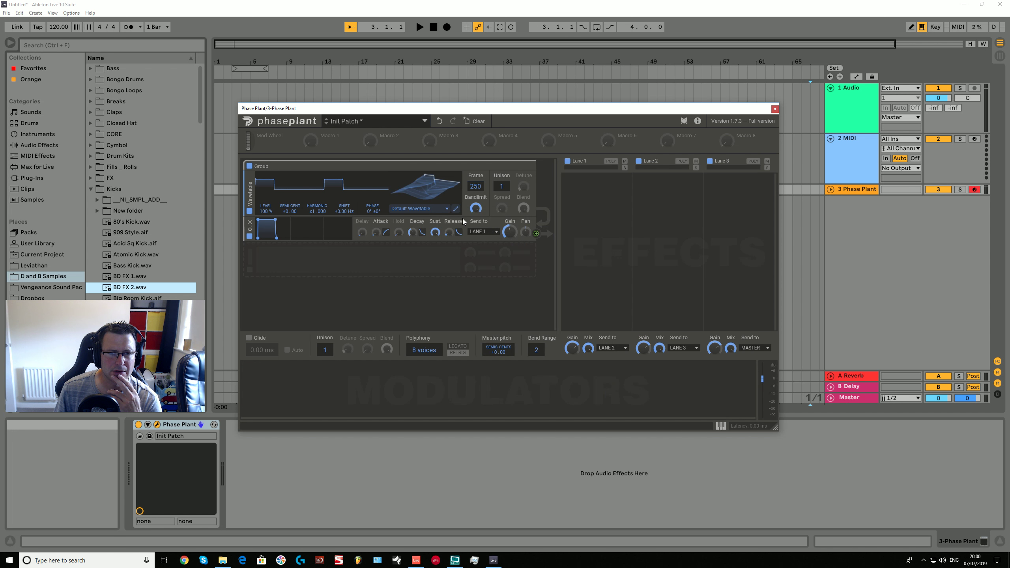
Step: Load the Fox 36 wavetable from the User subfolder of the Tables user folder
{"action": "left_click", "coordinate": [447, 209]}
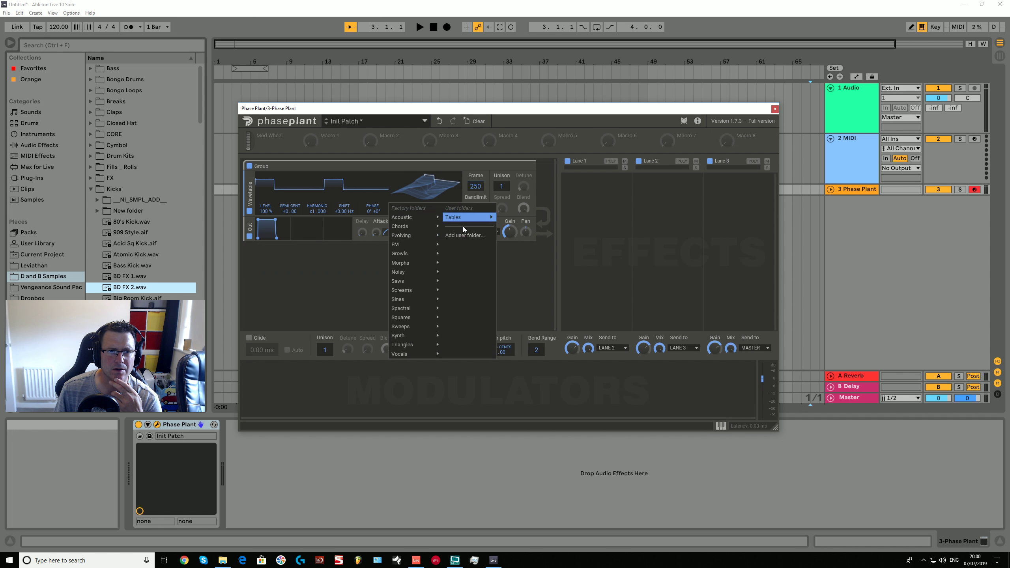
{"action": "mouse_move", "coordinate": [486, 222]}
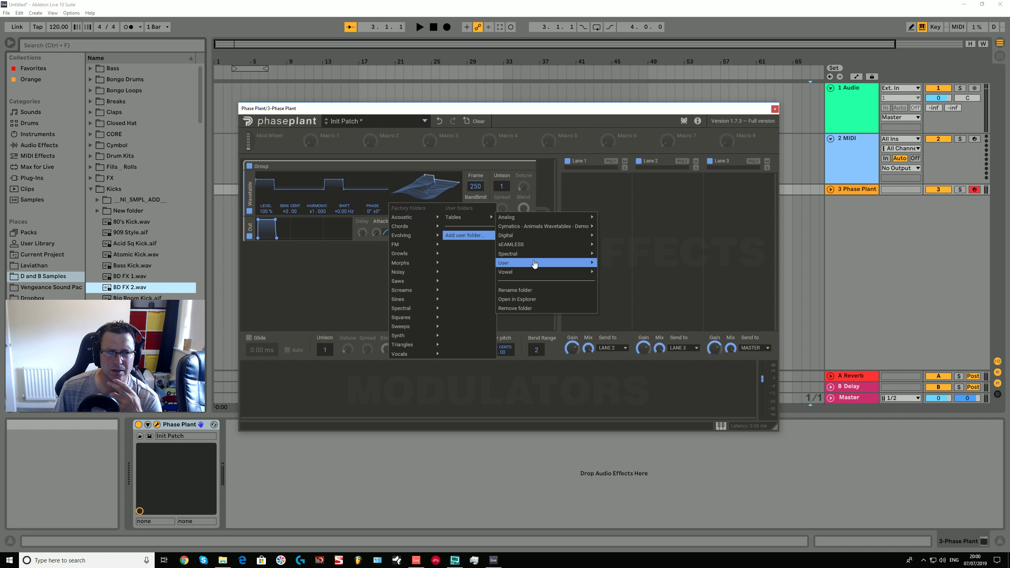
{"action": "mouse_move", "coordinate": [533, 264]}
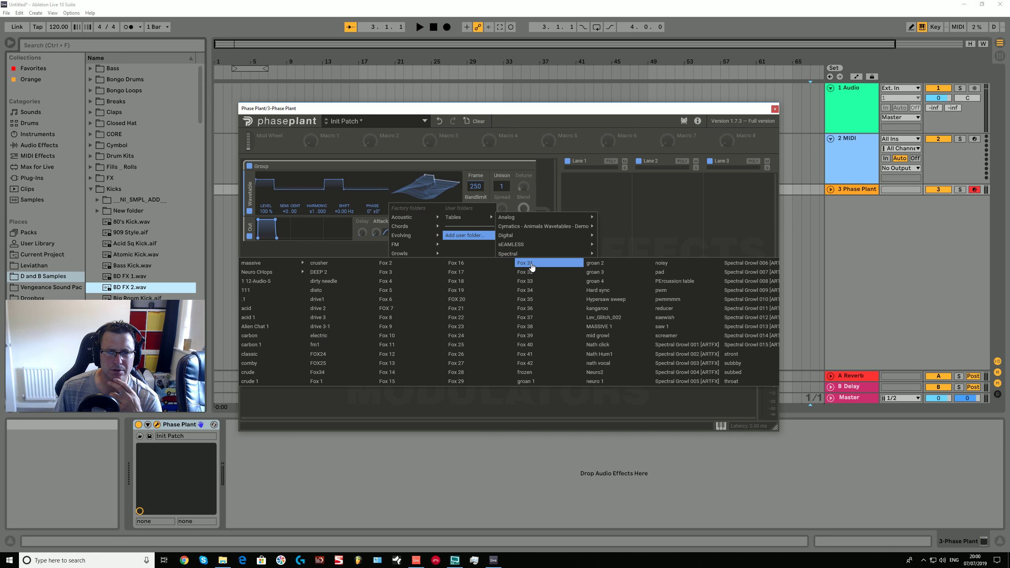
{"action": "left_click", "coordinate": [524, 310]}
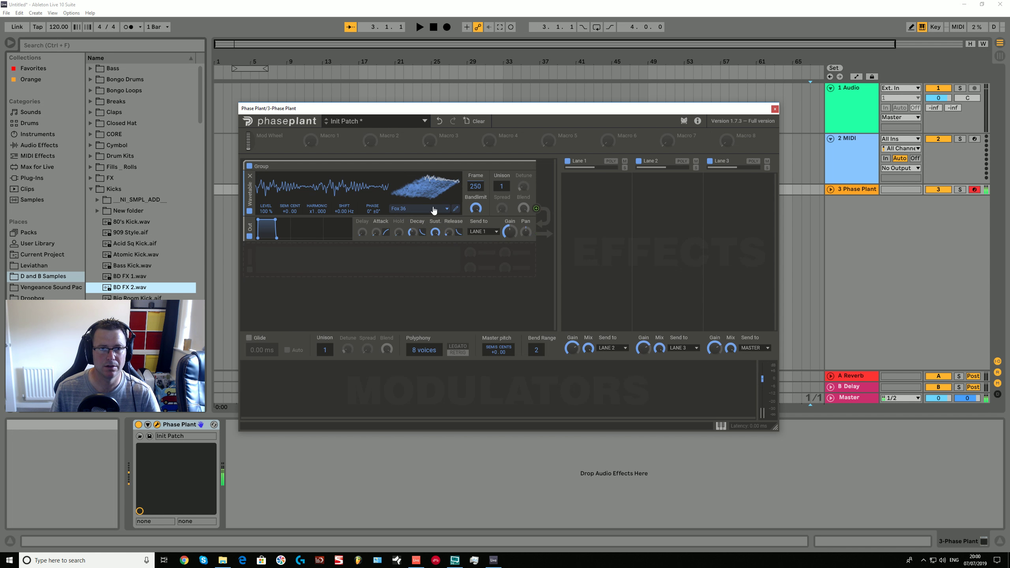
Step: Tune the Wavetable generator to -12 semitones and sweep through its frames, stopping at frame 152
{"action": "left_click_drag", "start_coordinate": [474, 189], "coordinate": [474, 265]}
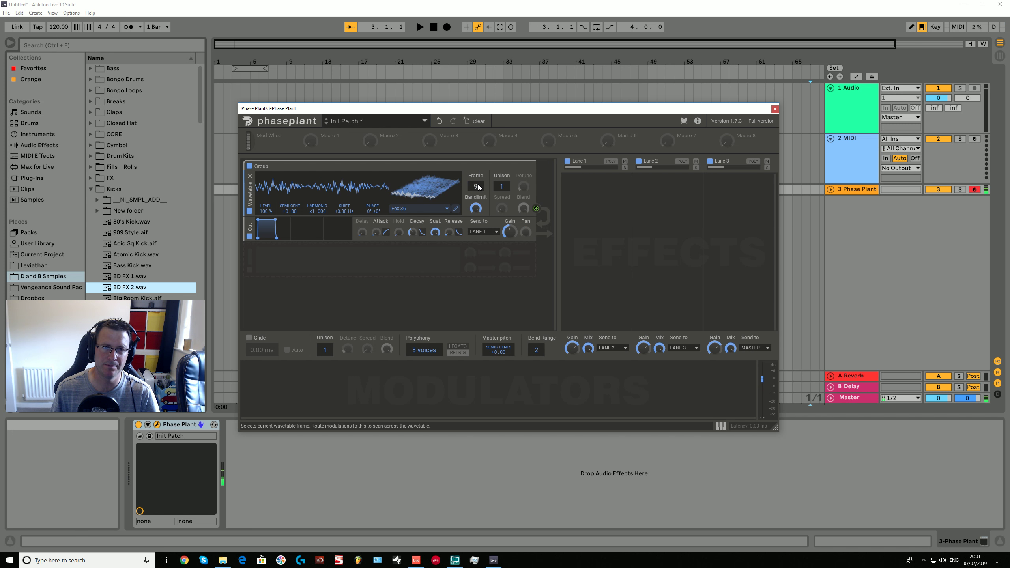
{"action": "left_click_drag", "start_coordinate": [291, 215], "coordinate": [290, 263]}
{"action": "left_click_drag", "start_coordinate": [475, 186], "coordinate": [475, 159]}
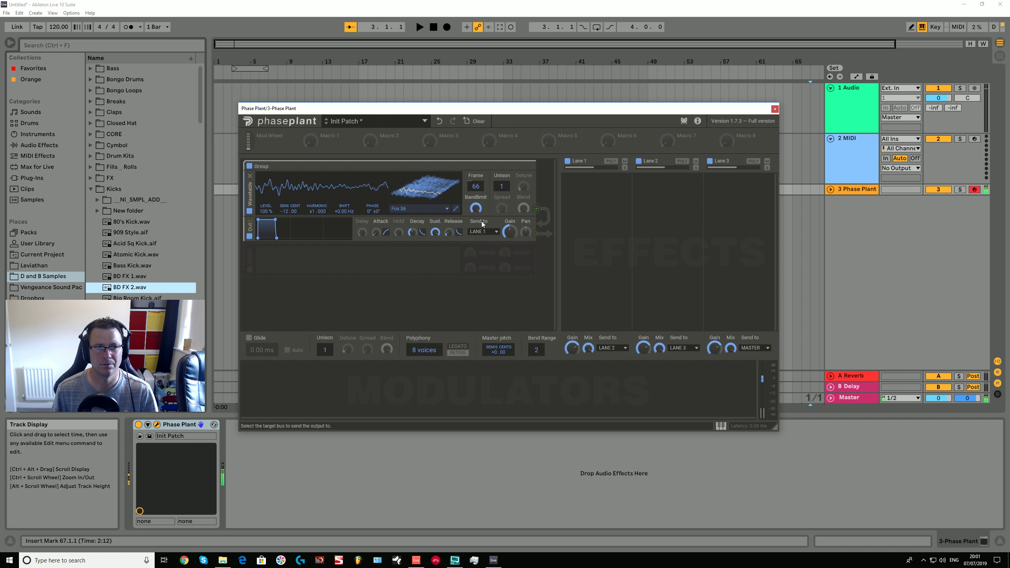
{"action": "mouse_move", "coordinate": [408, 194]}
{"action": "left_mouse_down"}
{"action": "mouse_move", "coordinate": [407, 146]}
{"action": "mouse_move", "coordinate": [394, 200]}
{"action": "left_mouse_up"}
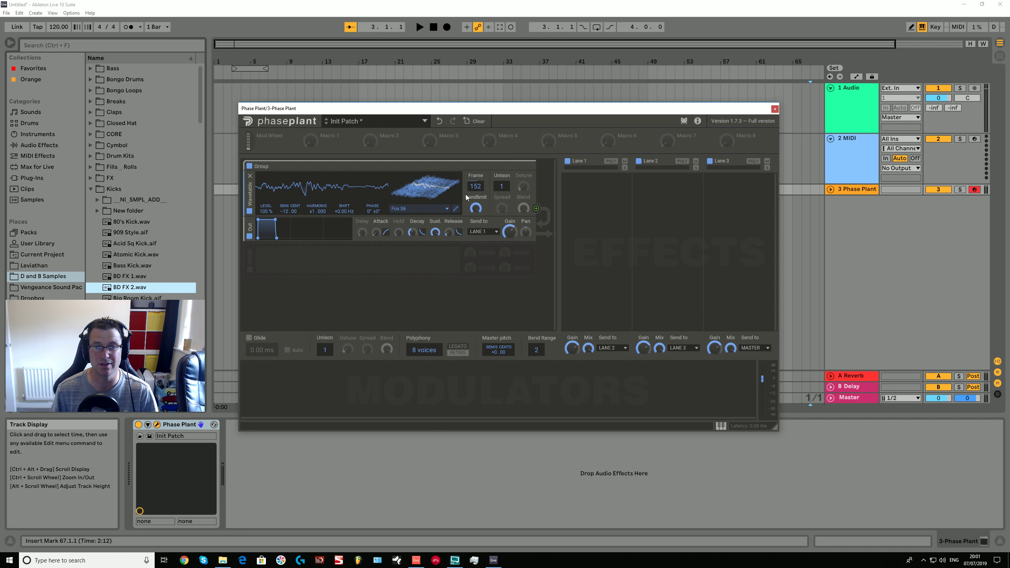
Step: Set the generator to 3 unison voices, adjust their stereo spread and set the frame to 29
{"action": "left_click_drag", "start_coordinate": [476, 186], "coordinate": [500, 185]}
{"action": "scroll", "coordinate": [501, 187], "scroll_direction": "up", "scroll_amount": 2}
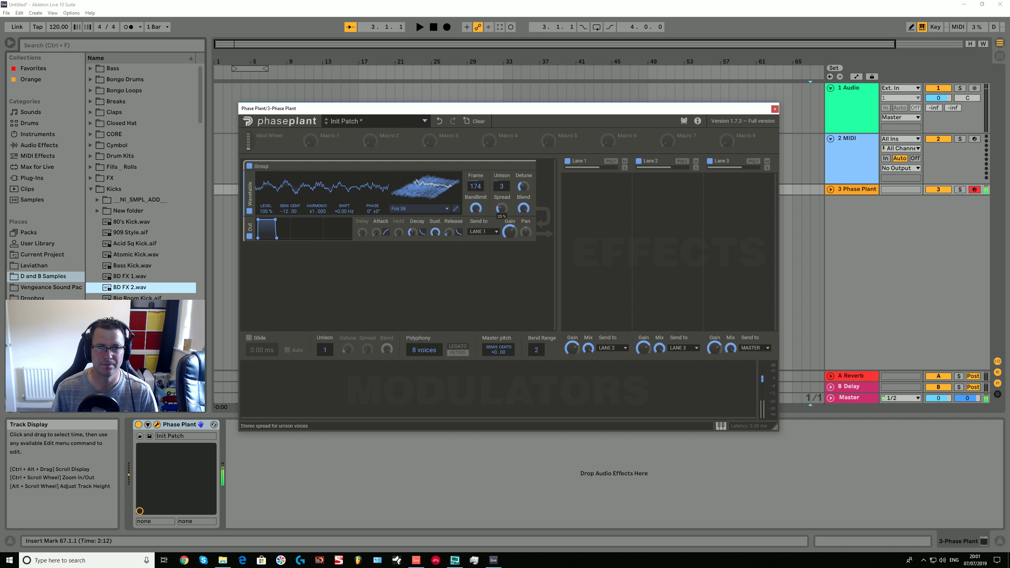
{"action": "left_click_drag", "start_coordinate": [430, 200], "coordinate": [396, 213]}
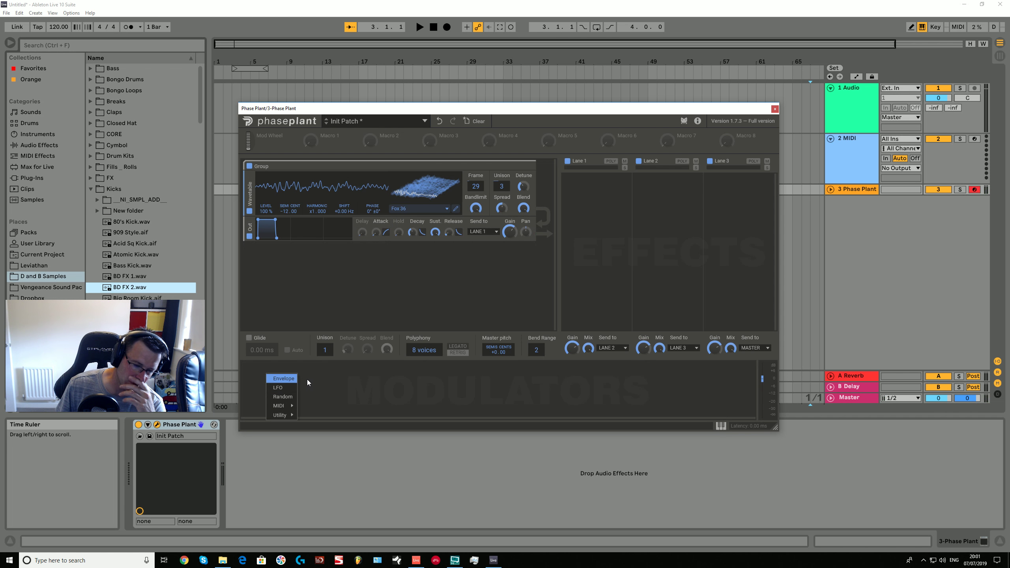
Step: Add an Envelope modulator, look through its polarity options and try its output scale
{"action": "left_click", "coordinate": [294, 379]}
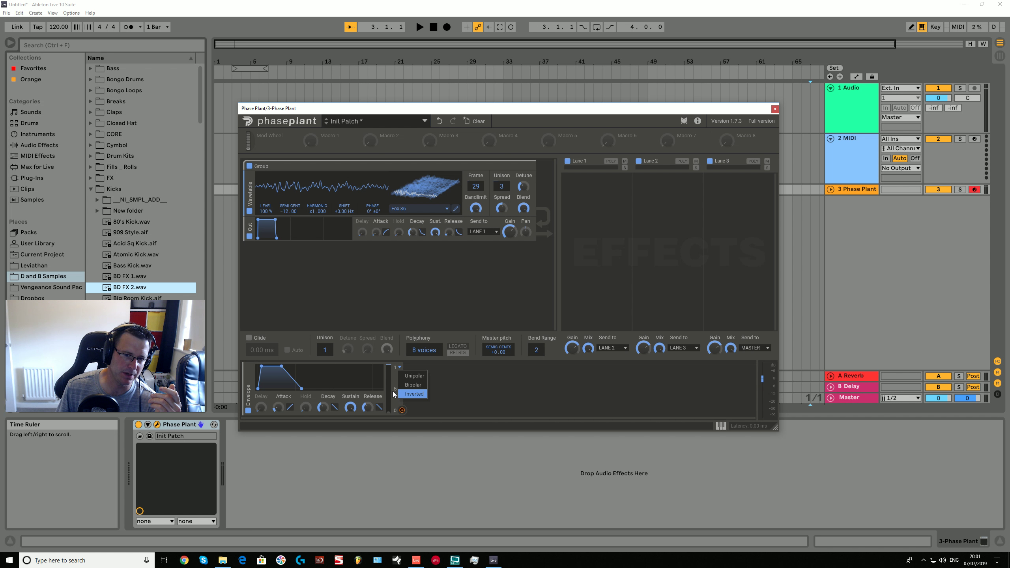
{"action": "left_click", "coordinate": [395, 411]}
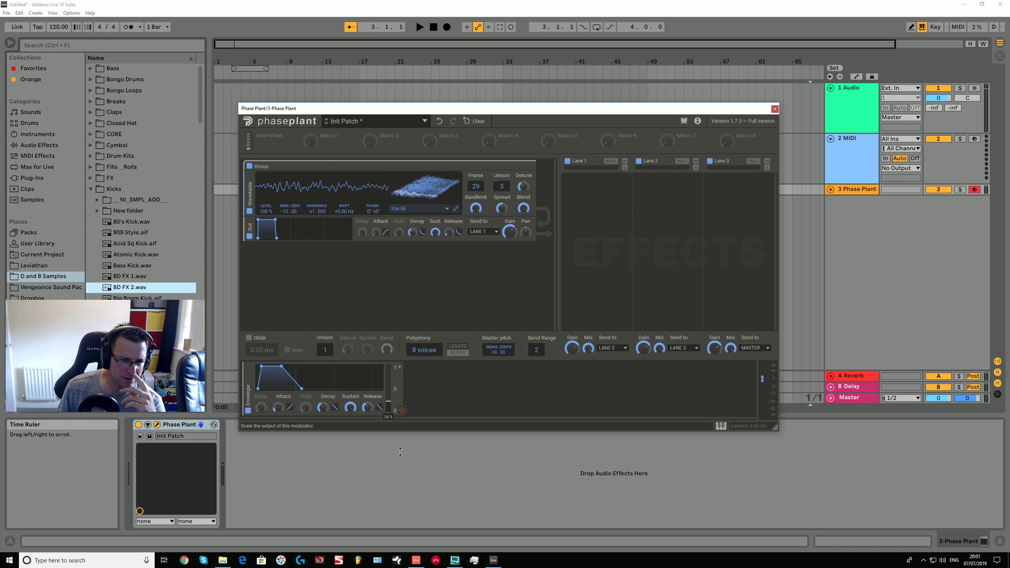
{"action": "left_click_drag", "start_coordinate": [398, 453], "coordinate": [400, 446]}
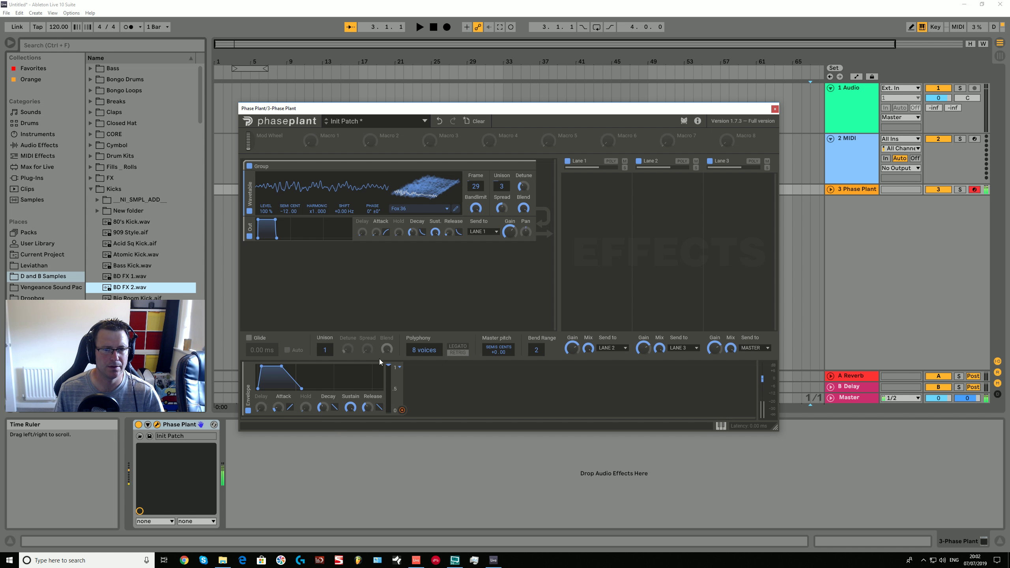
Step: Assign the envelope to the wavetable's Frame parameter and adjust the modulation amount
{"action": "left_click", "coordinate": [402, 412]}
{"action": "left_click", "coordinate": [476, 194]}
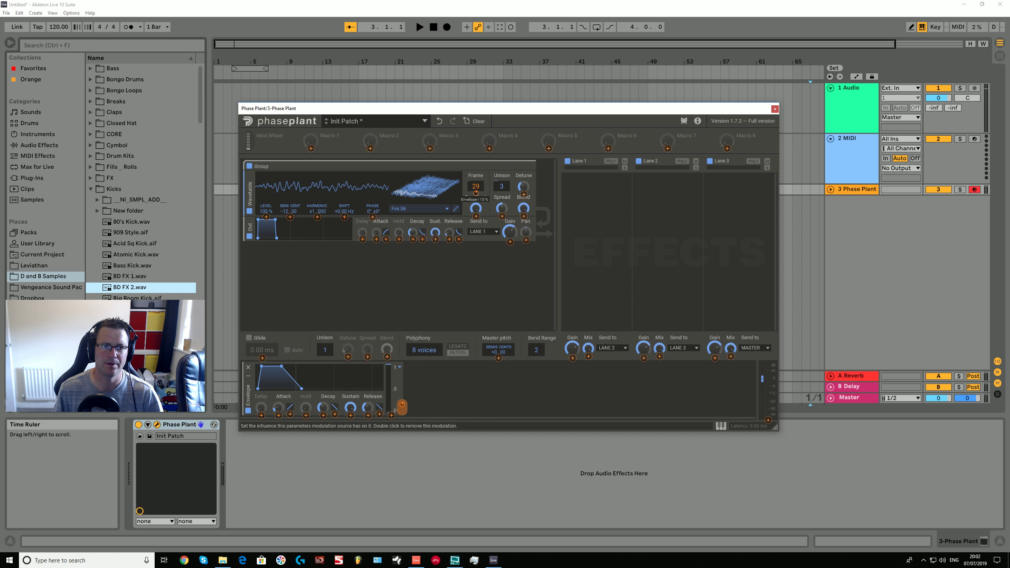
{"action": "left_click_drag", "start_coordinate": [476, 194], "coordinate": [476, 184]}
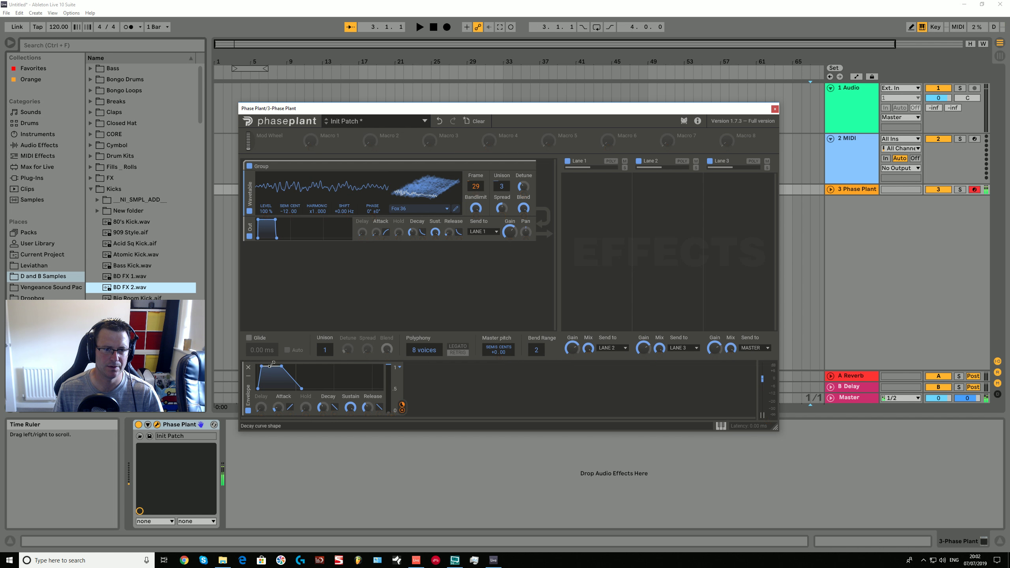
Step: Shape the modulation envelope with a longer attack and decay and a very low sustain level
{"action": "left_click", "coordinate": [402, 406]}
{"action": "left_click_drag", "start_coordinate": [278, 407], "coordinate": [327, 410]}
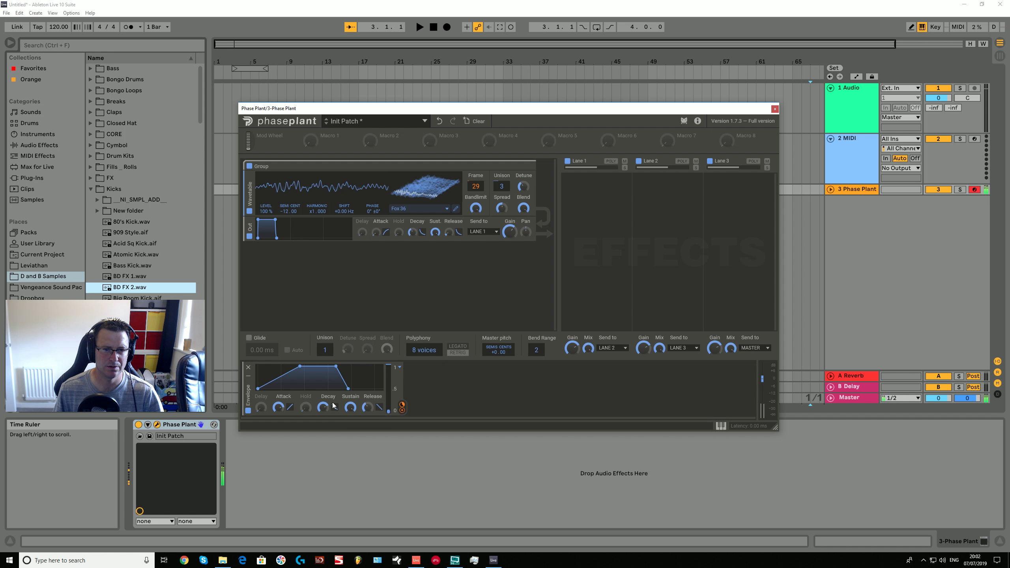
{"action": "left_click_drag", "start_coordinate": [350, 408], "coordinate": [350, 424]}
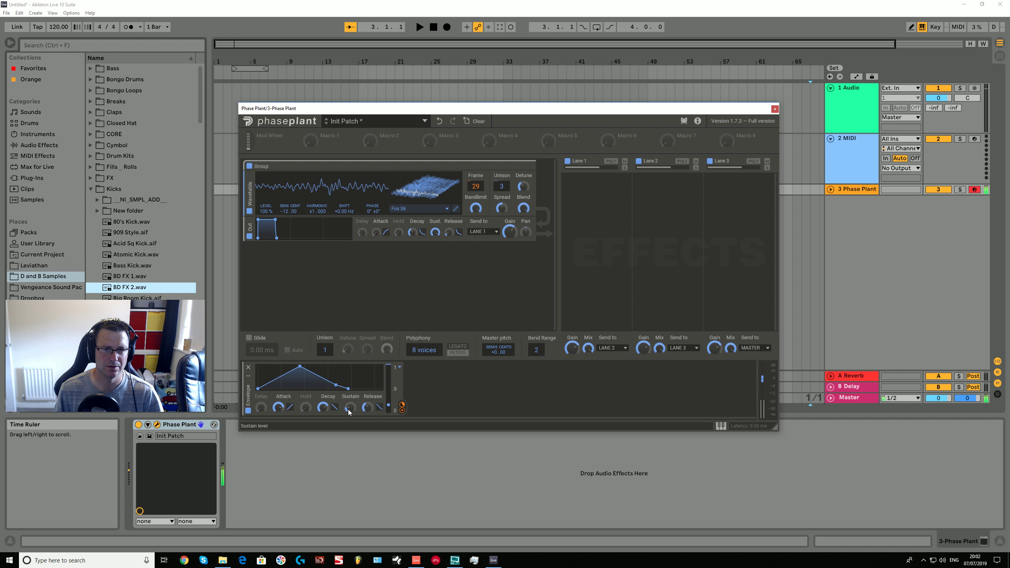
{"action": "left_click", "coordinate": [334, 407]}
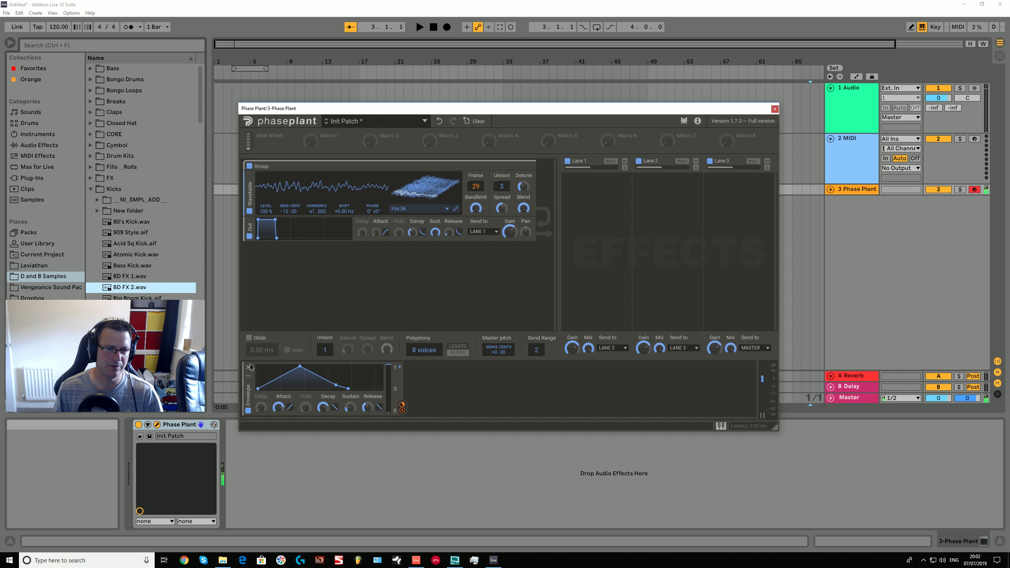
Step: Replace the envelope with an LFO modulator, then move the Phase Plant window up and enlarge it slightly
{"action": "left_click", "coordinate": [248, 369]}
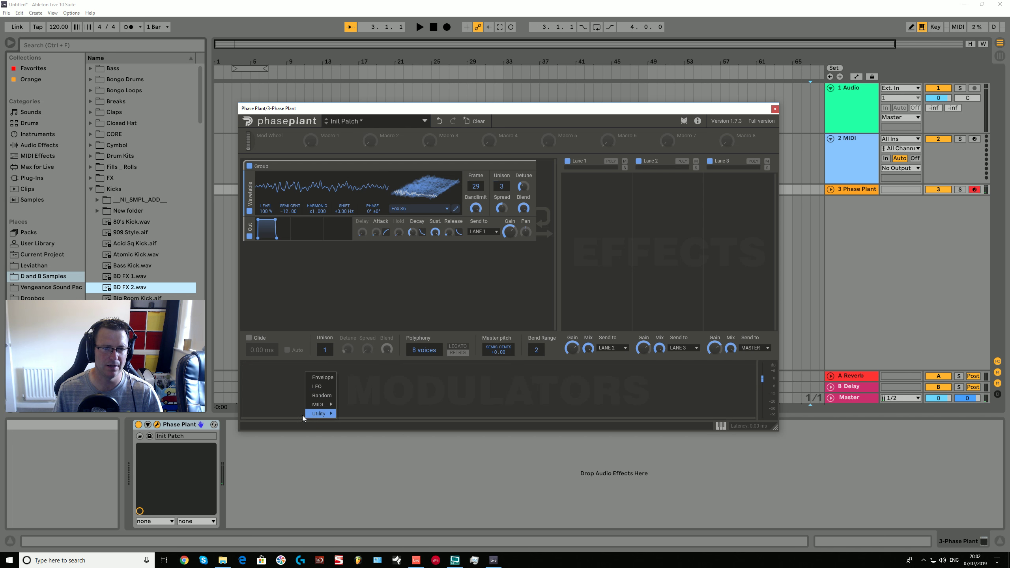
{"action": "left_click", "coordinate": [333, 387]}
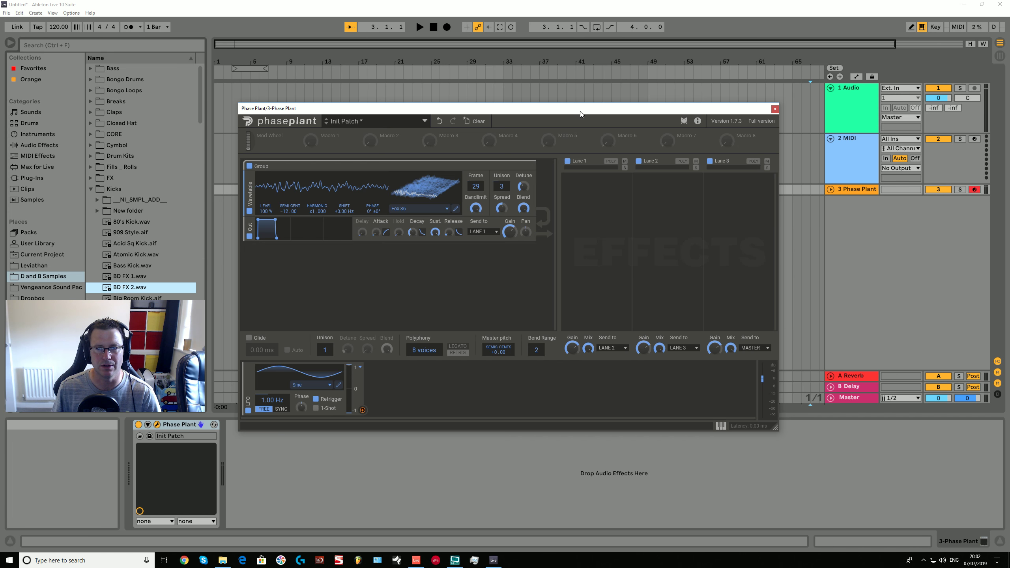
{"action": "left_click_drag", "start_coordinate": [580, 112], "coordinate": [579, 77]}
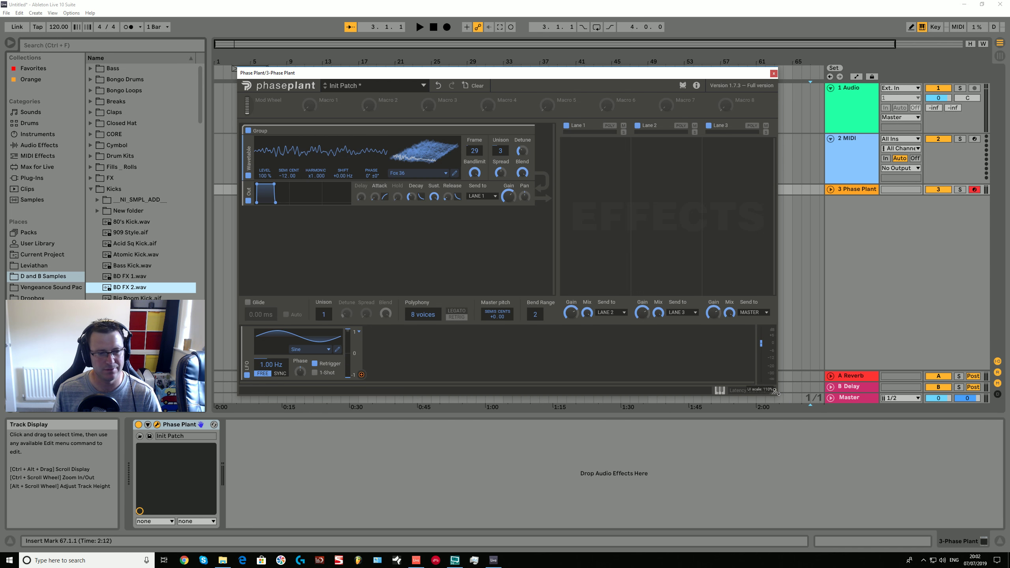
{"action": "mouse_move", "coordinate": [775, 392]}
{"action": "left_mouse_down"}
{"action": "mouse_move", "coordinate": [784, 403]}
{"action": "mouse_move", "coordinate": [763, 409]}
{"action": "left_mouse_up"}
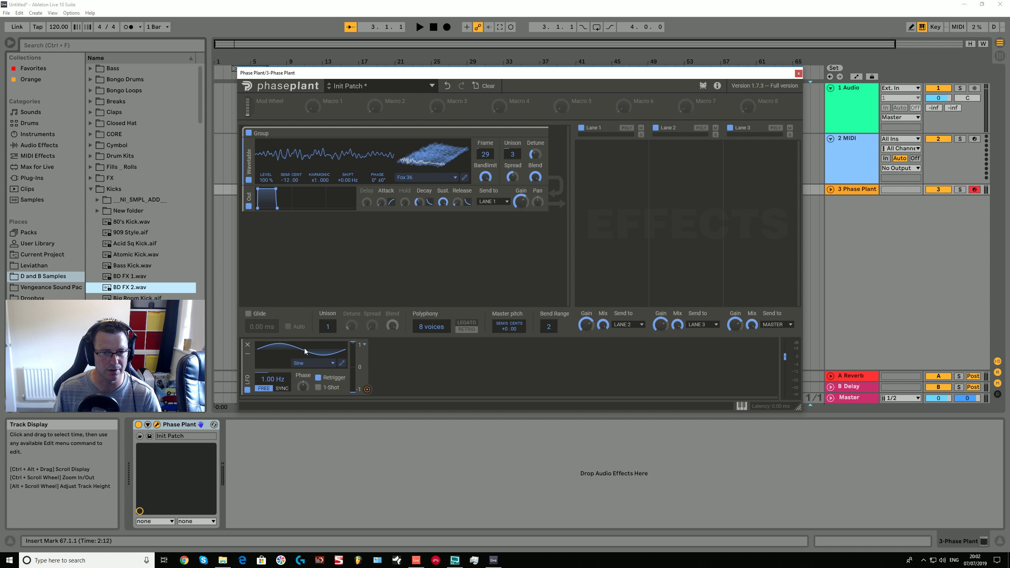
Step: Set the LFO waveform to Saw and open it in the Curve Editor, moving the editor window higher
{"action": "left_click", "coordinate": [311, 363]}
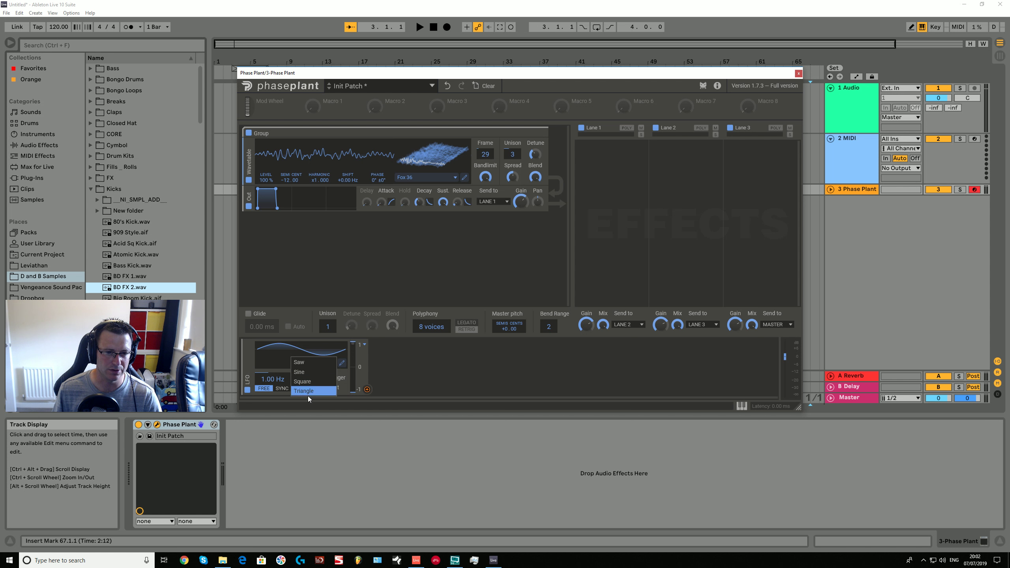
{"action": "left_click", "coordinate": [314, 363]}
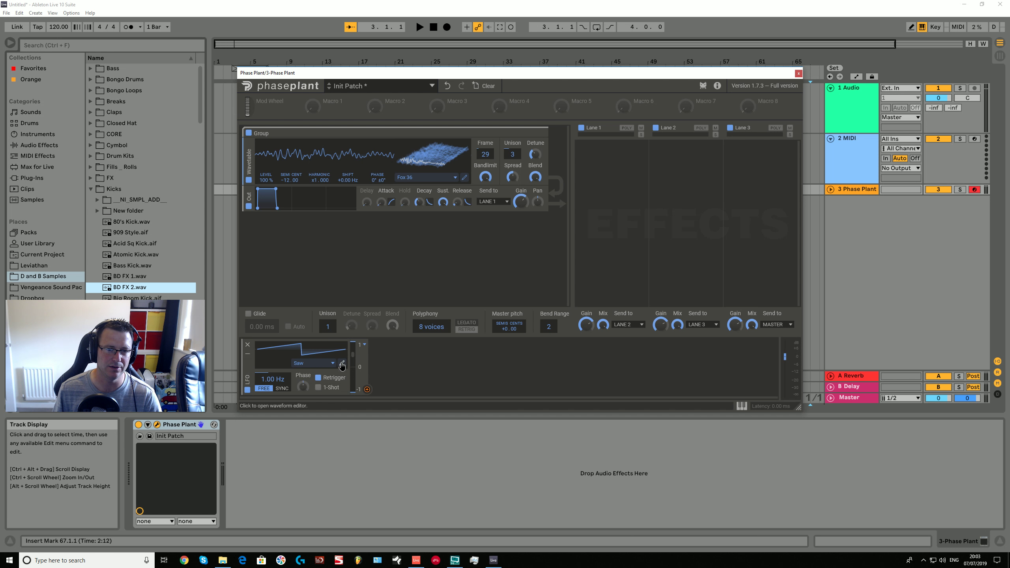
{"action": "left_click", "coordinate": [342, 363]}
{"action": "left_click_drag", "start_coordinate": [449, 171], "coordinate": [478, 118]}
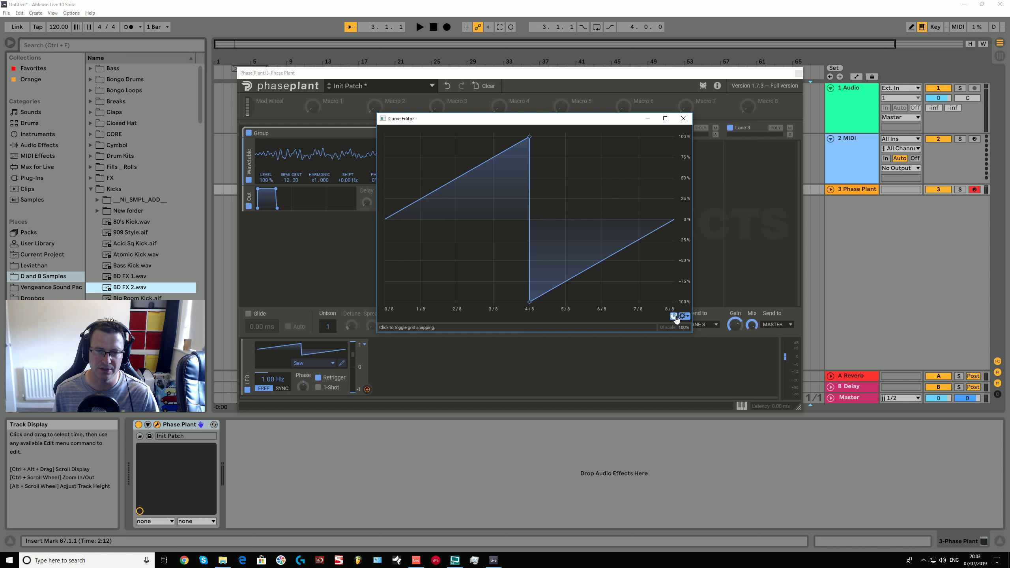
Step: Reshape the LFO saw curve into a V on a grid with 32 horizontal divisions, and move the Curve Editor off the wavetable controls
{"action": "left_click_drag", "start_coordinate": [529, 136], "coordinate": [484, 137]}
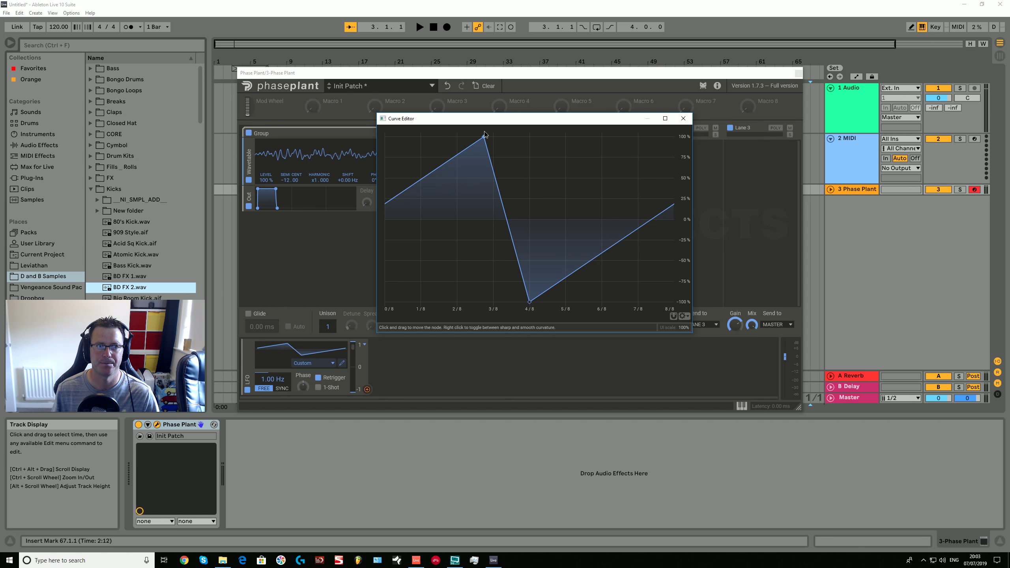
{"action": "scroll", "coordinate": [657, 324], "scroll_direction": "up", "scroll_amount": 2}
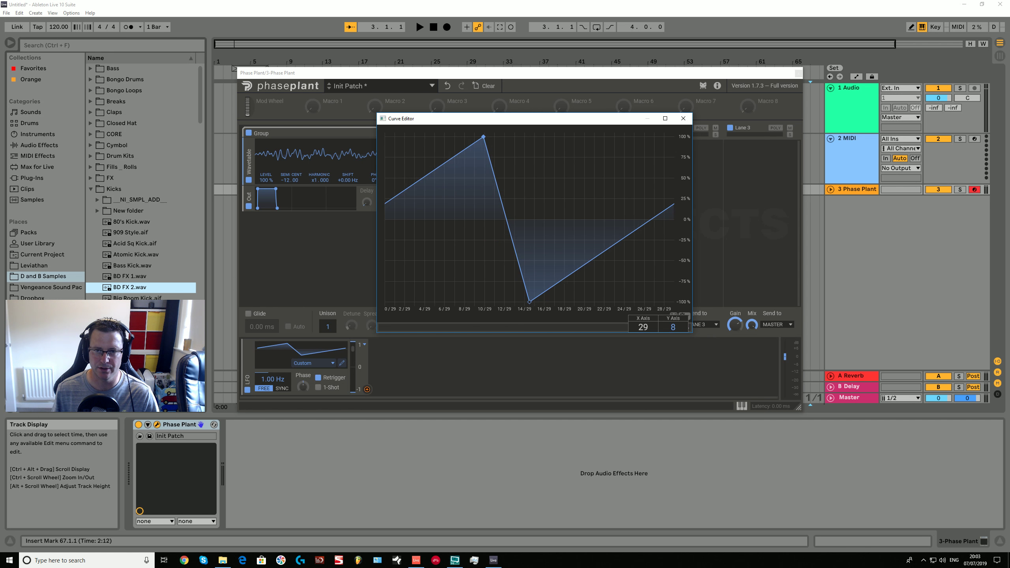
{"action": "left_click_drag", "start_coordinate": [677, 333], "coordinate": [678, 296]}
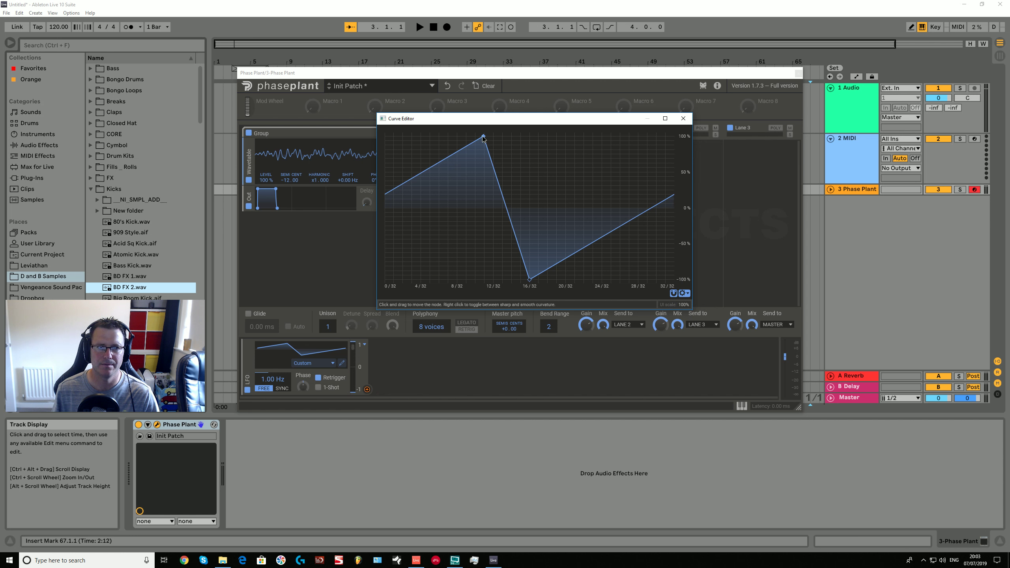
{"action": "left_click_drag", "start_coordinate": [484, 138], "coordinate": [386, 140]}
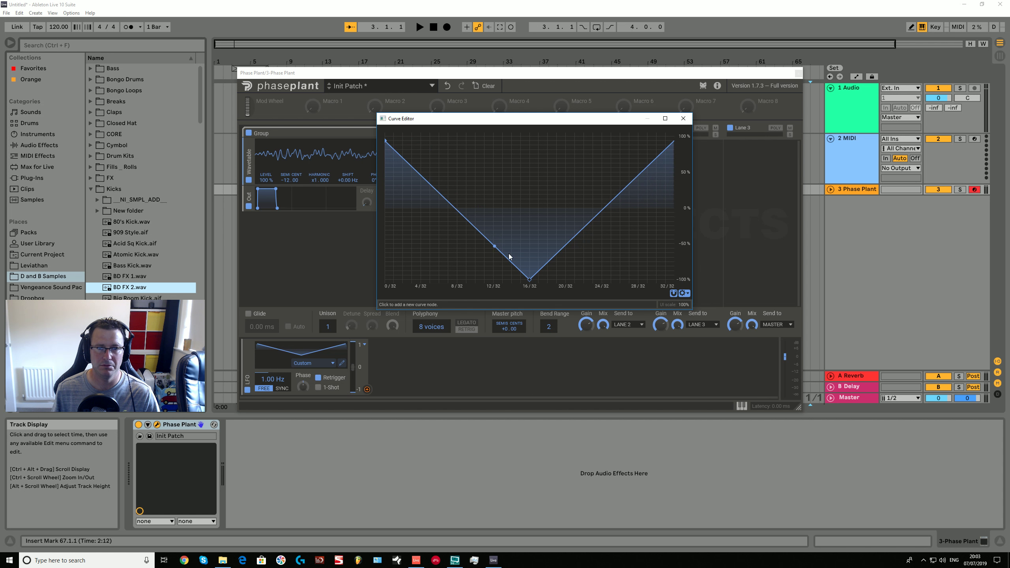
{"action": "left_click_drag", "start_coordinate": [542, 119], "coordinate": [745, 162]}
Step: Assign the LFO to the wavetable's Frame, switch the LFO output to the 0-to-1 range, and set Frame to 96
{"action": "left_click_drag", "start_coordinate": [367, 389], "coordinate": [486, 160]}
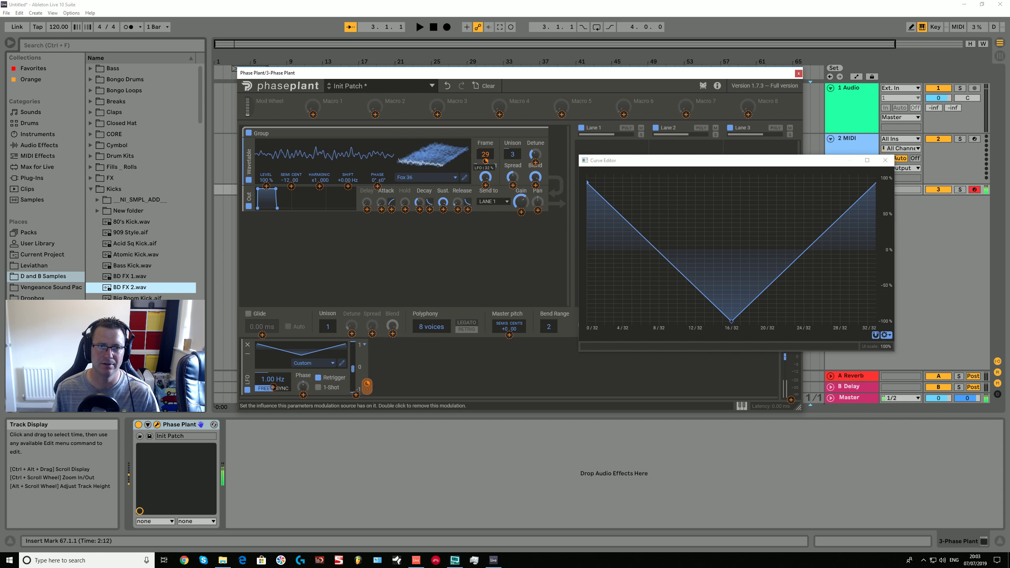
{"action": "left_click", "coordinate": [365, 344]}
{"action": "left_click", "coordinate": [375, 360]}
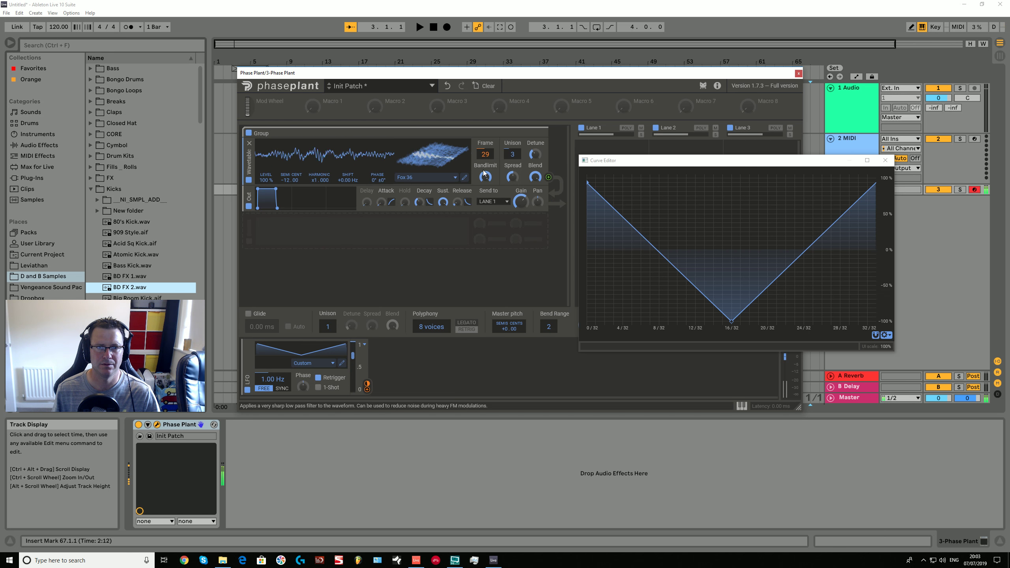
{"action": "left_click_drag", "start_coordinate": [486, 155], "coordinate": [486, 150]}
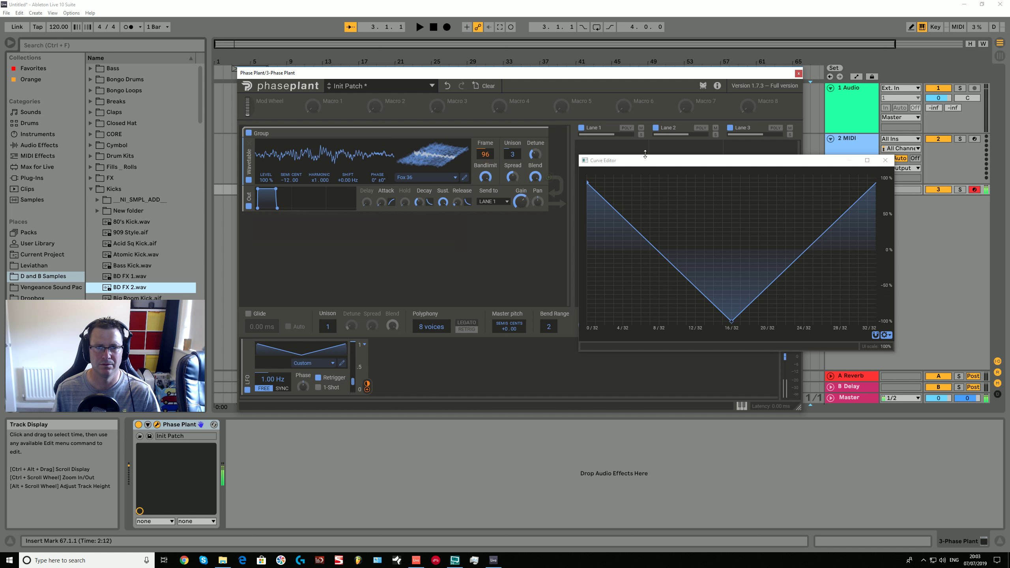
Step: Reposition the Curve Editor, turn the output Gain down to -inf dB, and assign the LFO to Gain
{"action": "left_click_drag", "start_coordinate": [716, 160], "coordinate": [667, 204]}
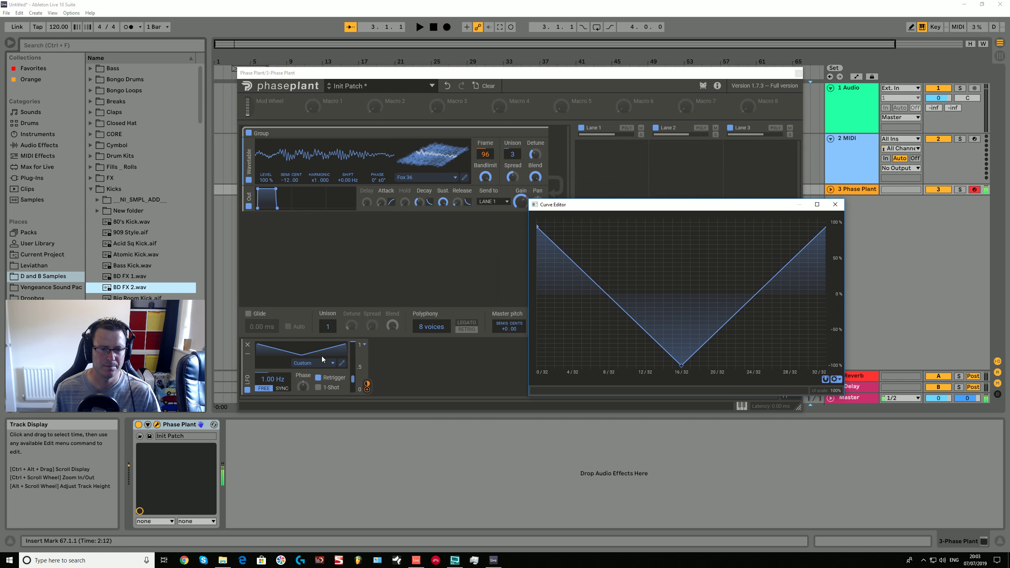
{"action": "left_click_drag", "start_coordinate": [535, 204], "coordinate": [532, 205]}
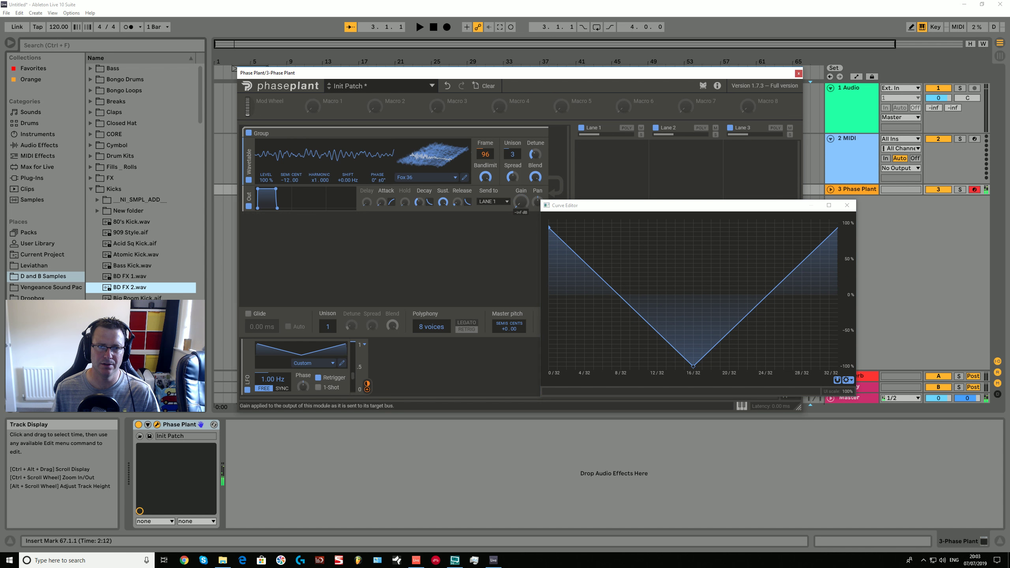
{"action": "left_click_drag", "start_coordinate": [367, 384], "coordinate": [549, 366]}
Step: Reshape the LFO curve into a rounded hump that starts and ends at -100% and peaks at 100% in the middle
{"action": "left_click_drag", "start_coordinate": [693, 366], "coordinate": [692, 214]}
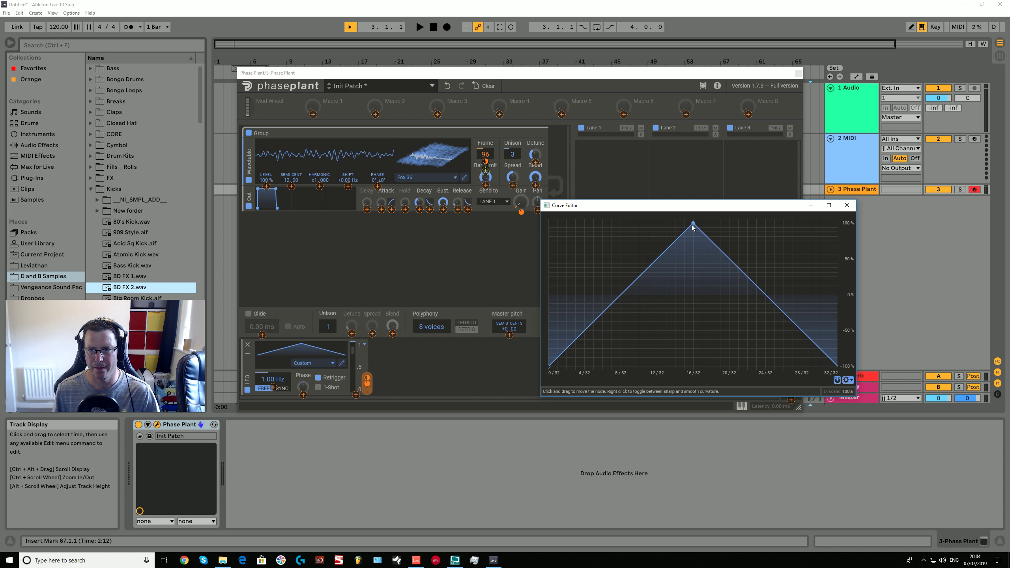
{"action": "left_click_drag", "start_coordinate": [622, 295], "coordinate": [605, 245]}
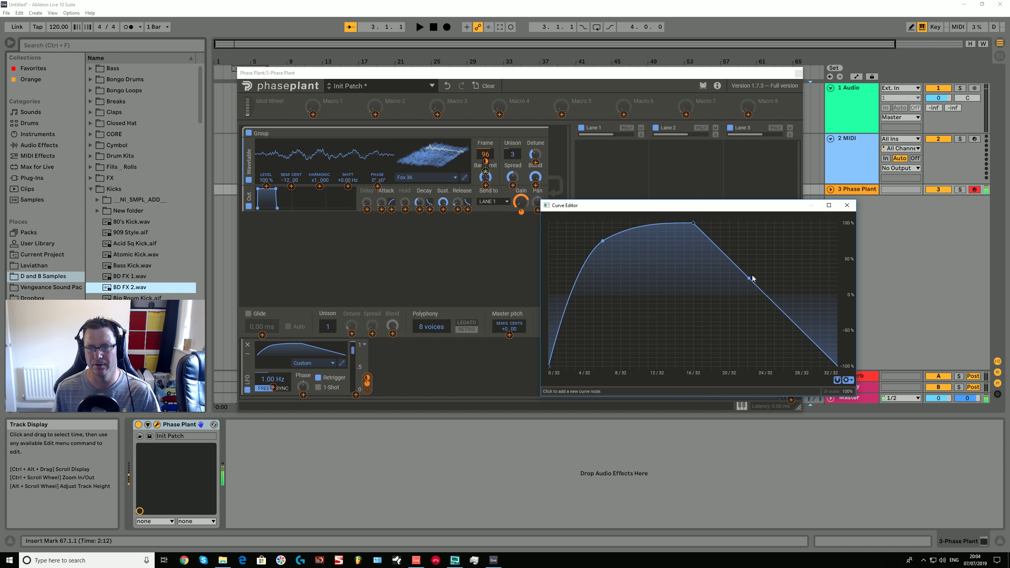
{"action": "left_click_drag", "start_coordinate": [768, 297], "coordinate": [784, 245]}
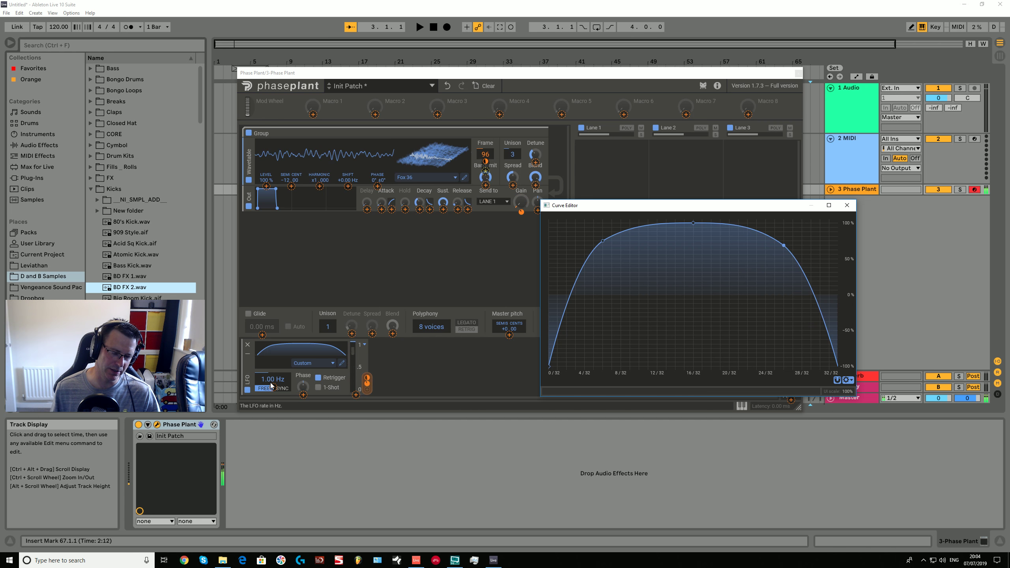
Step: Adjust the LFO's Frame modulation amount, slow the LFO rate to 2.29 Hz, and set Frame to 90
{"action": "mouse_move", "coordinate": [268, 384]}
{"action": "left_mouse_down"}
{"action": "mouse_move", "coordinate": [267, 360]}
{"action": "mouse_move", "coordinate": [267, 373]}
{"action": "left_mouse_up"}
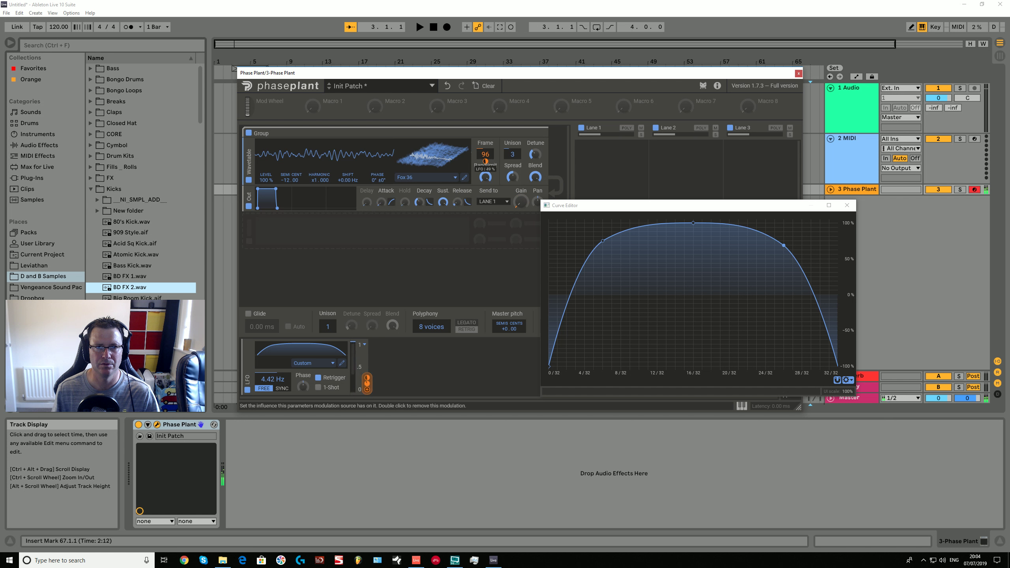
{"action": "left_click_drag", "start_coordinate": [367, 378], "coordinate": [486, 177]}
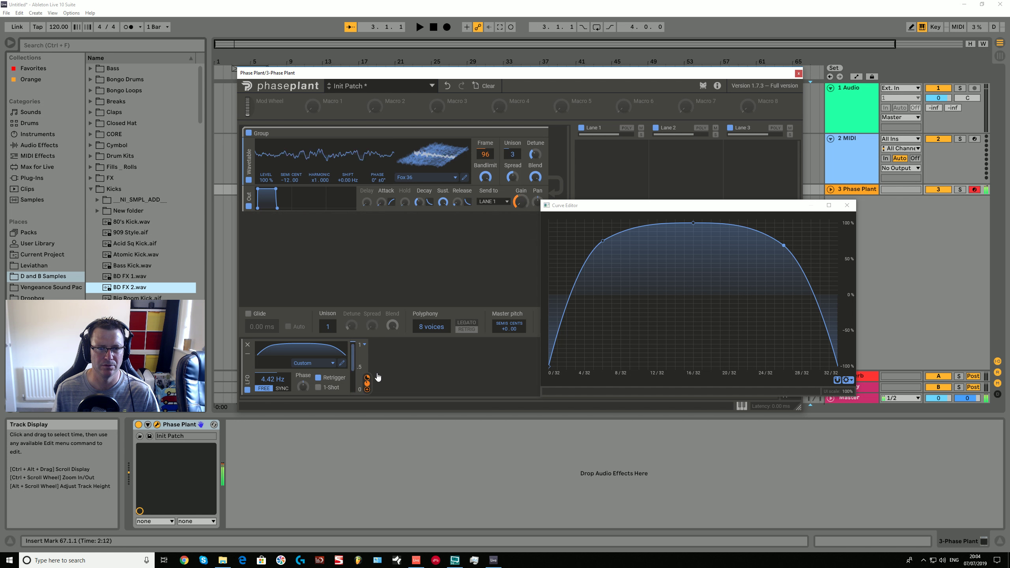
{"action": "left_click_drag", "start_coordinate": [272, 379], "coordinate": [272, 402]}
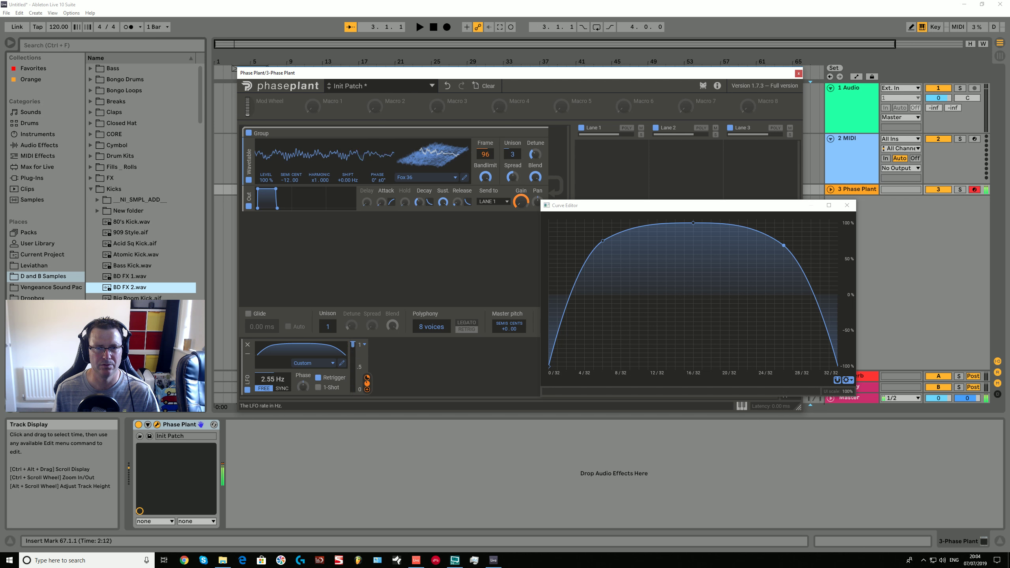
{"action": "mouse_move", "coordinate": [486, 154]}
{"action": "left_mouse_down"}
{"action": "mouse_move", "coordinate": [485, 170]}
{"action": "mouse_move", "coordinate": [486, 147]}
{"action": "left_mouse_up"}
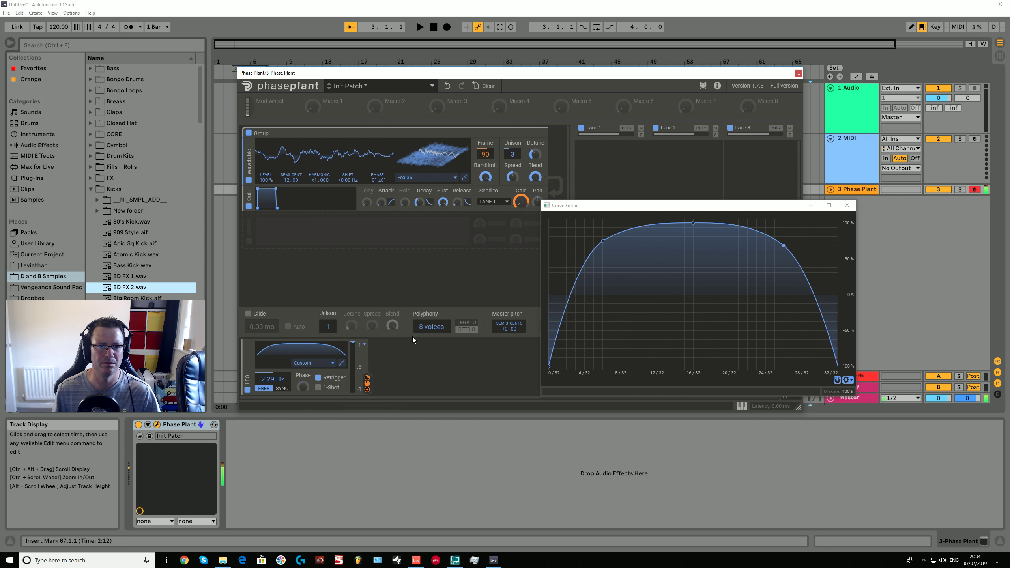
Step: Switch the LFO to tempo-synced rate and try different divisions, ending at 5/32
{"action": "left_click", "coordinate": [282, 388]}
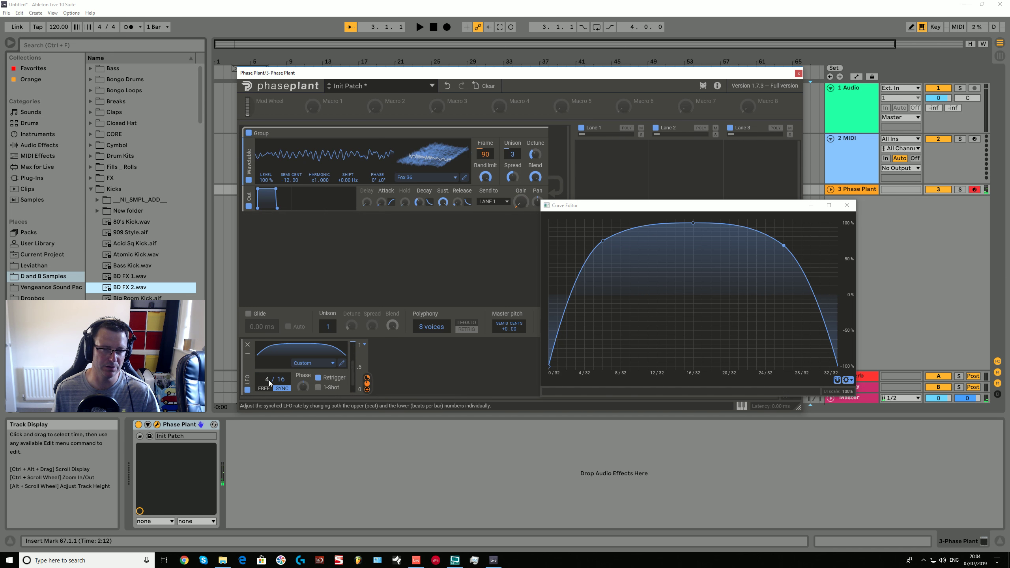
{"action": "scroll", "coordinate": [269, 379], "scroll_direction": "down", "scroll_amount": 1}
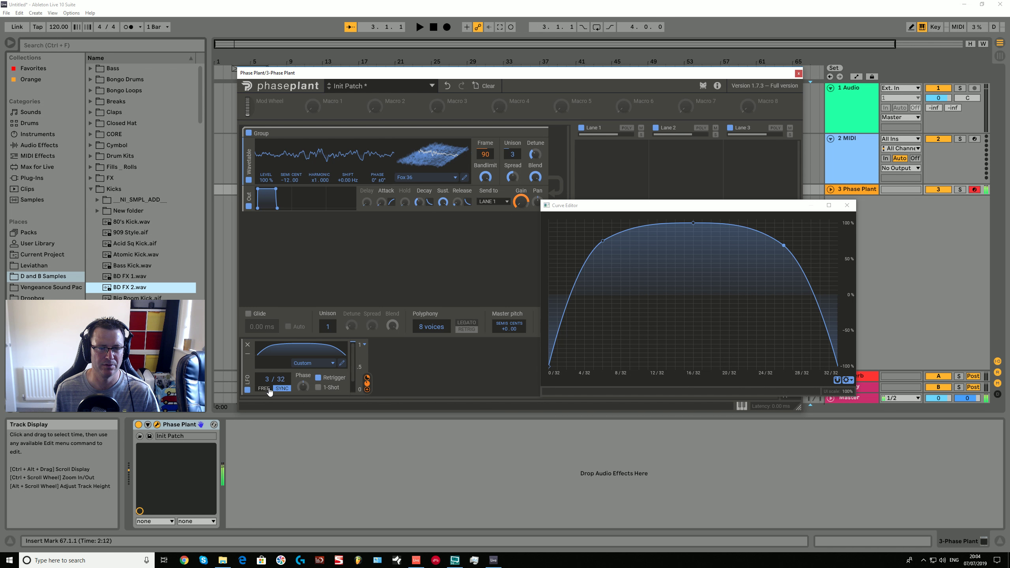
{"action": "scroll", "coordinate": [266, 379], "scroll_direction": "up", "scroll_amount": 1}
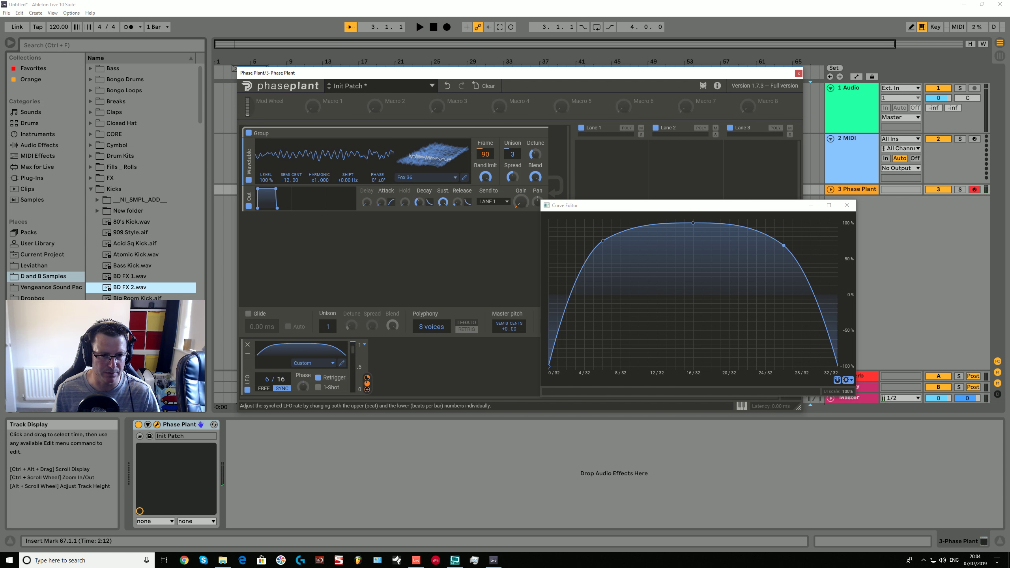
{"action": "mouse_move", "coordinate": [268, 379]}
{"action": "left_mouse_down"}
{"action": "mouse_move", "coordinate": [267, 398]}
{"action": "mouse_move", "coordinate": [267, 360]}
{"action": "mouse_move", "coordinate": [267, 387]}
{"action": "left_mouse_up"}
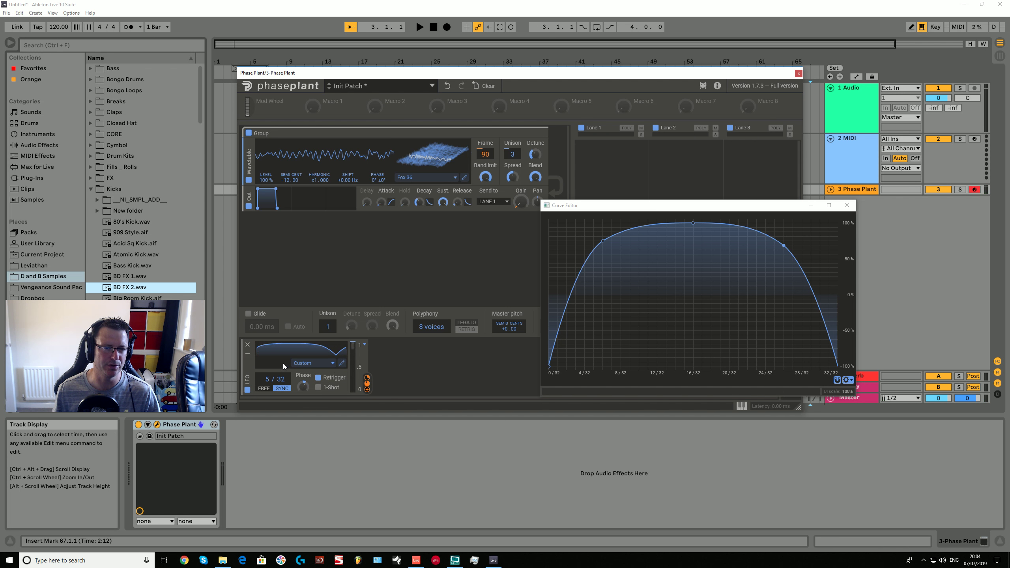
Step: Replace the LFO with a Random modulator
{"action": "left_click", "coordinate": [397, 353]}
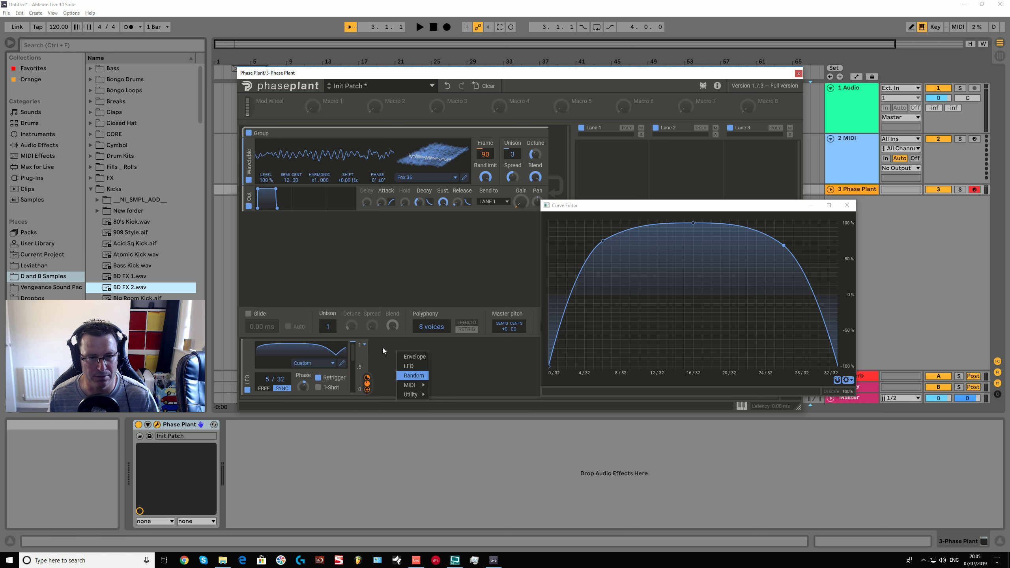
{"action": "key", "text": "Escape"}
{"action": "key", "text": "ctrl+z"}
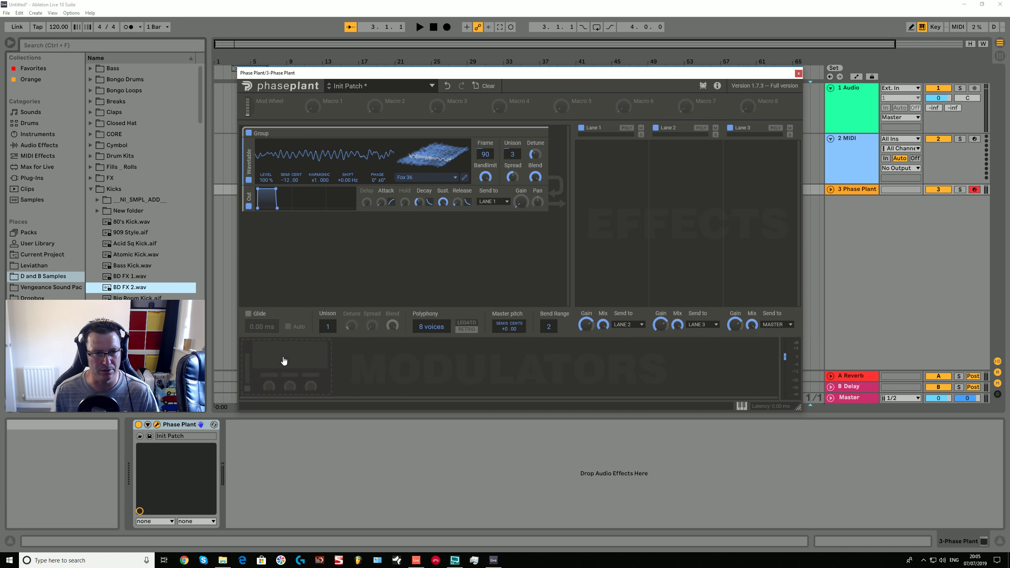
{"action": "left_click", "coordinate": [284, 361]}
{"action": "left_click", "coordinate": [302, 376]}
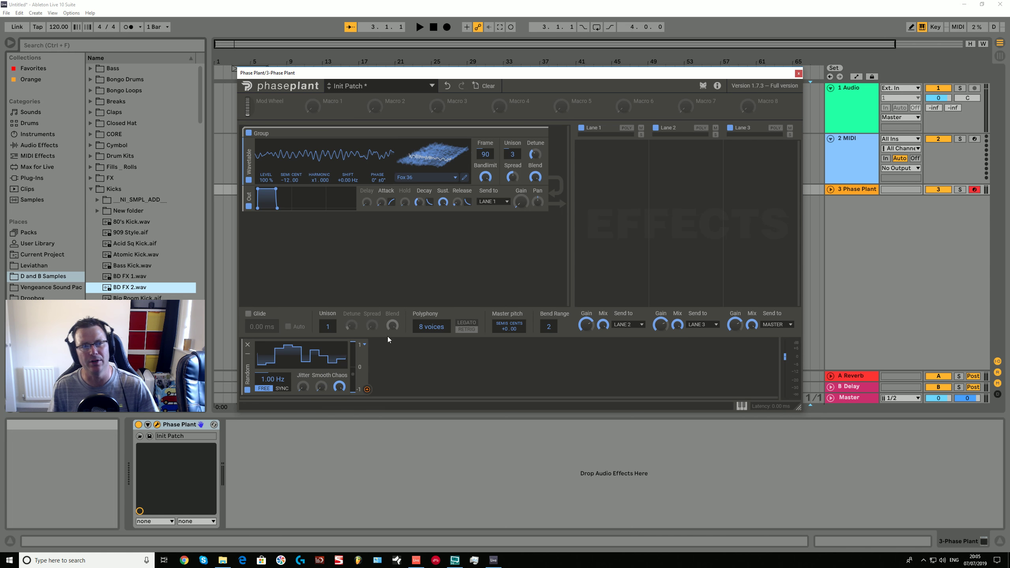
Step: Assign the Random modulator to Frame and Gain, and sync its rate to 1/16
{"action": "left_click_drag", "start_coordinate": [367, 391], "coordinate": [486, 159]}
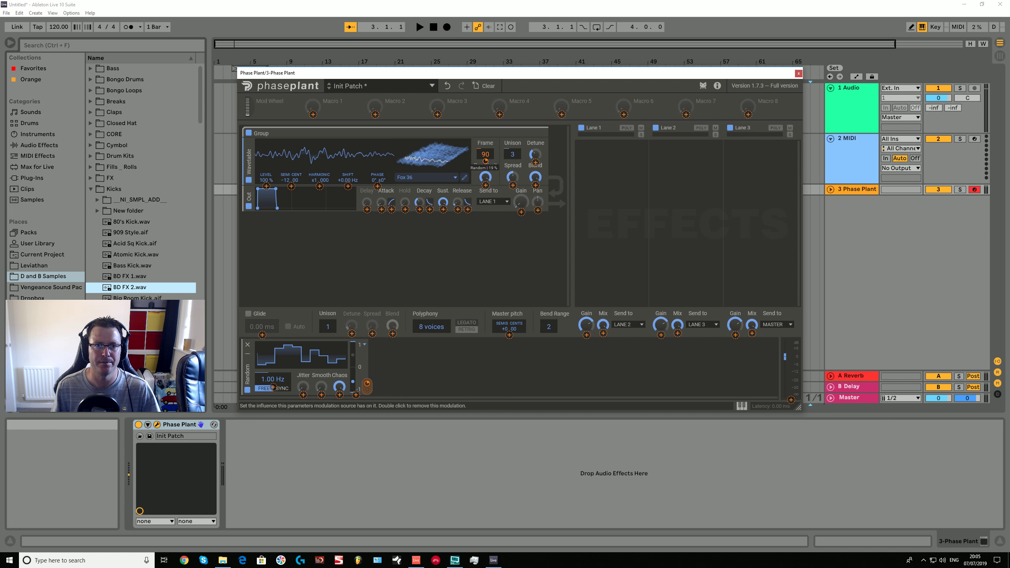
{"action": "left_click_drag", "start_coordinate": [512, 216], "coordinate": [521, 187]}
{"action": "left_click", "coordinate": [281, 389]}
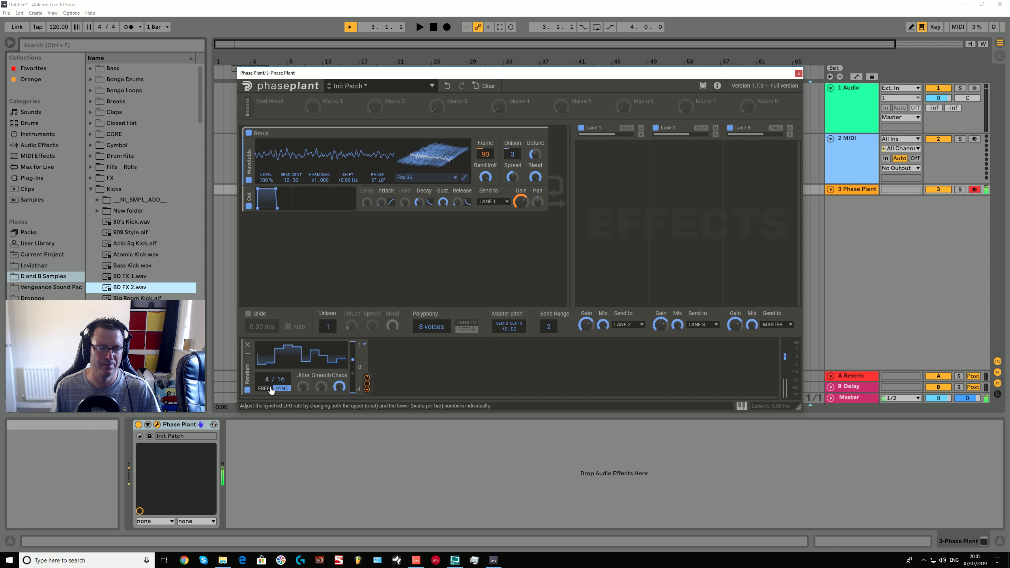
{"action": "left_click_drag", "start_coordinate": [267, 380], "coordinate": [275, 385]}
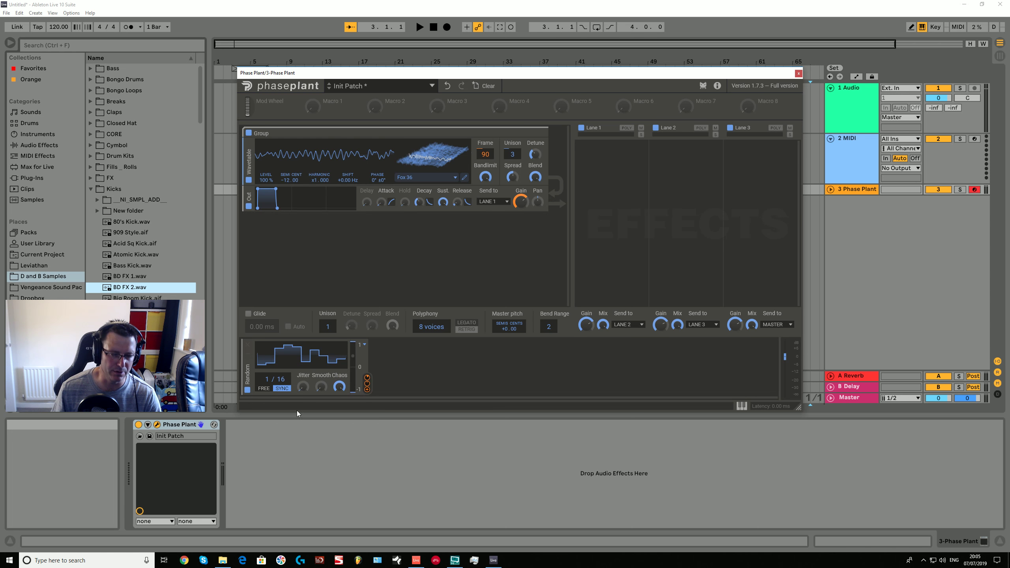
Step: Remove the Random modulator, then try a Max utility modulator and undo adding it
{"action": "left_click", "coordinate": [247, 346]}
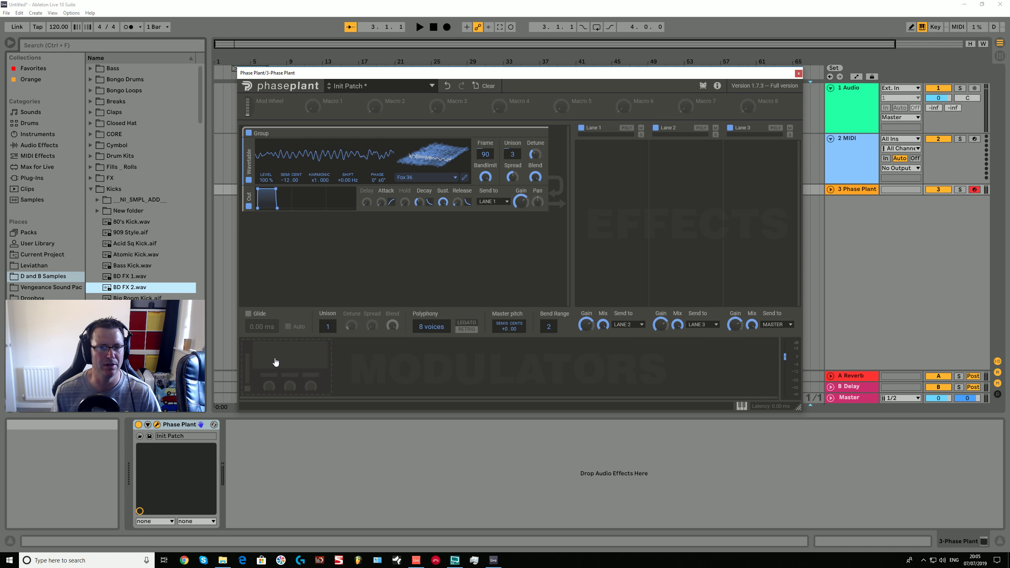
{"action": "left_click", "coordinate": [279, 354]}
{"action": "mouse_move", "coordinate": [299, 386]}
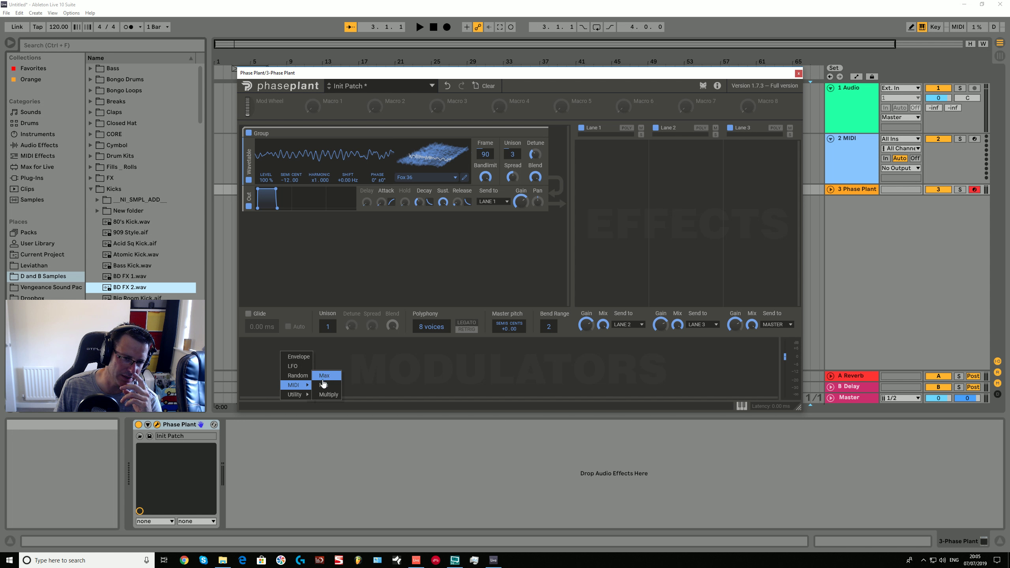
{"action": "left_click", "coordinate": [324, 376]}
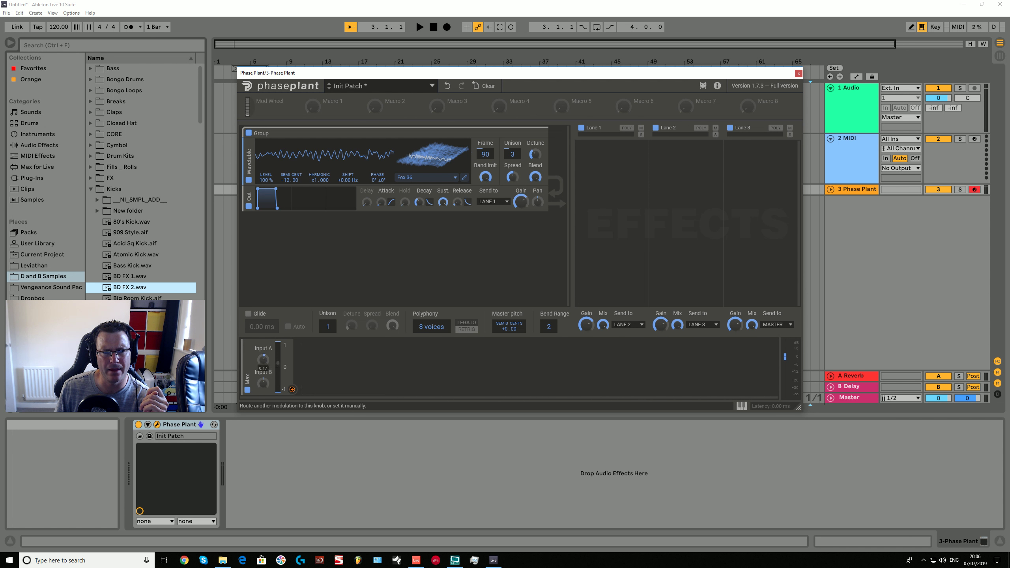
{"action": "key", "text": "ctrl+z"}
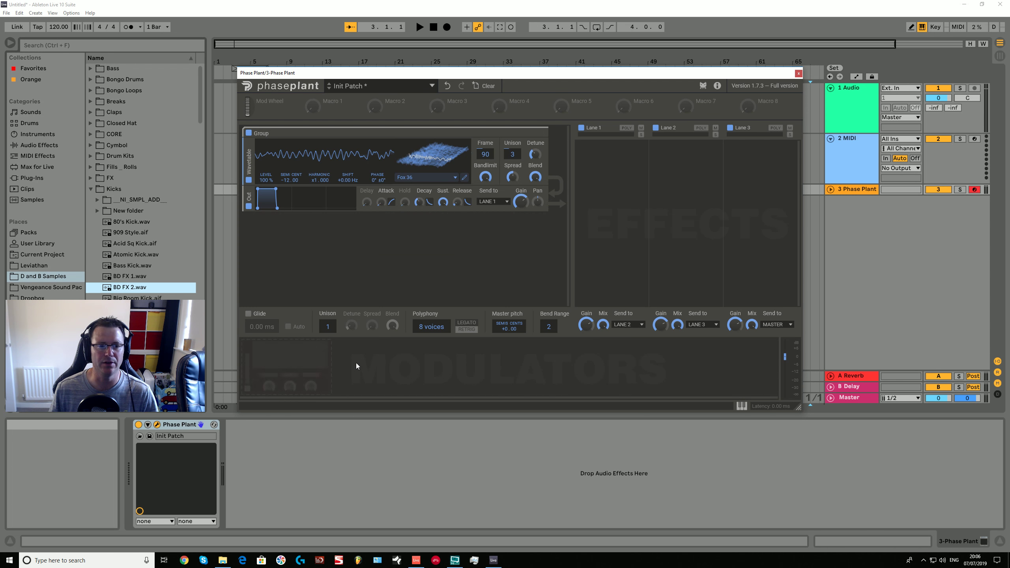
Step: Add an LFO modulator and reshape its sine curve in the Curve Editor with a flat top at 100% and ends at -100%
{"action": "left_click", "coordinate": [275, 355]}
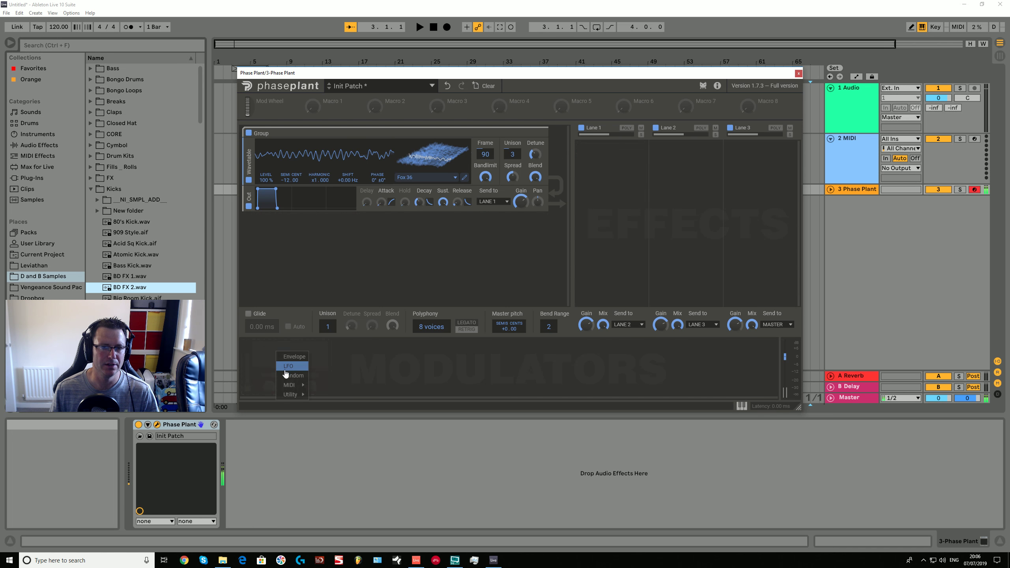
{"action": "left_click", "coordinate": [286, 376]}
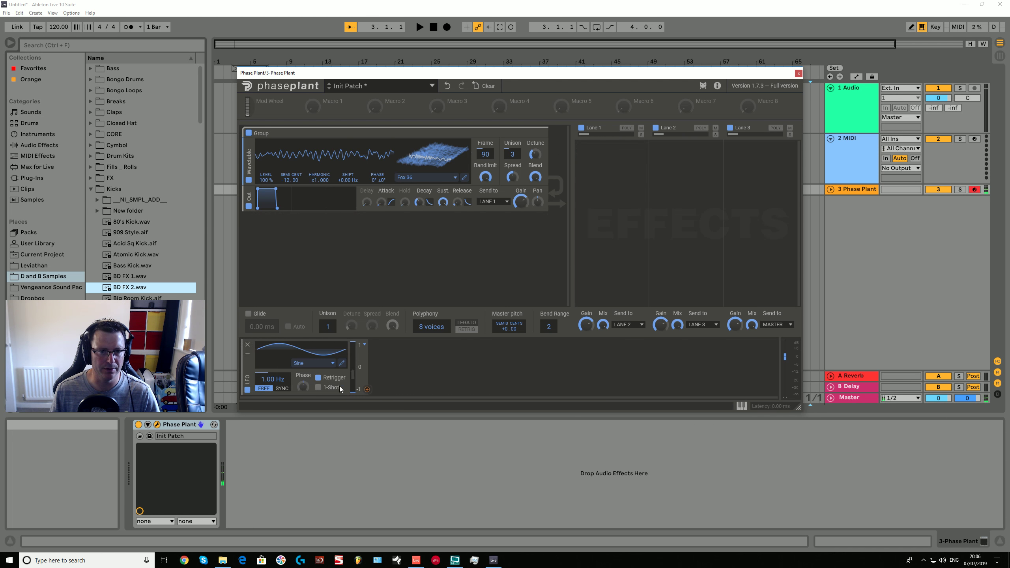
{"action": "left_click", "coordinate": [342, 363]}
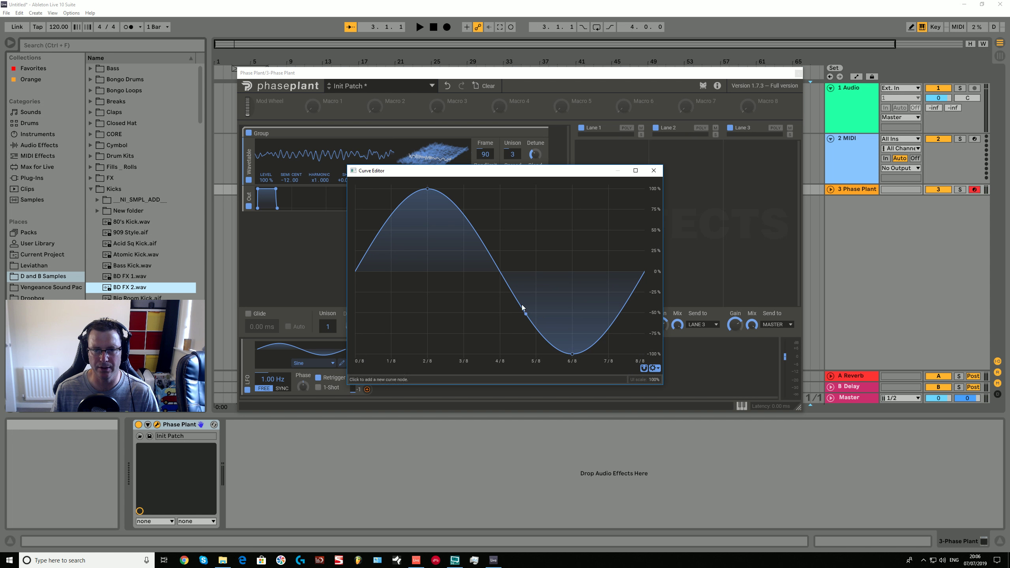
{"action": "left_click_drag", "start_coordinate": [500, 271], "coordinate": [500, 189]}
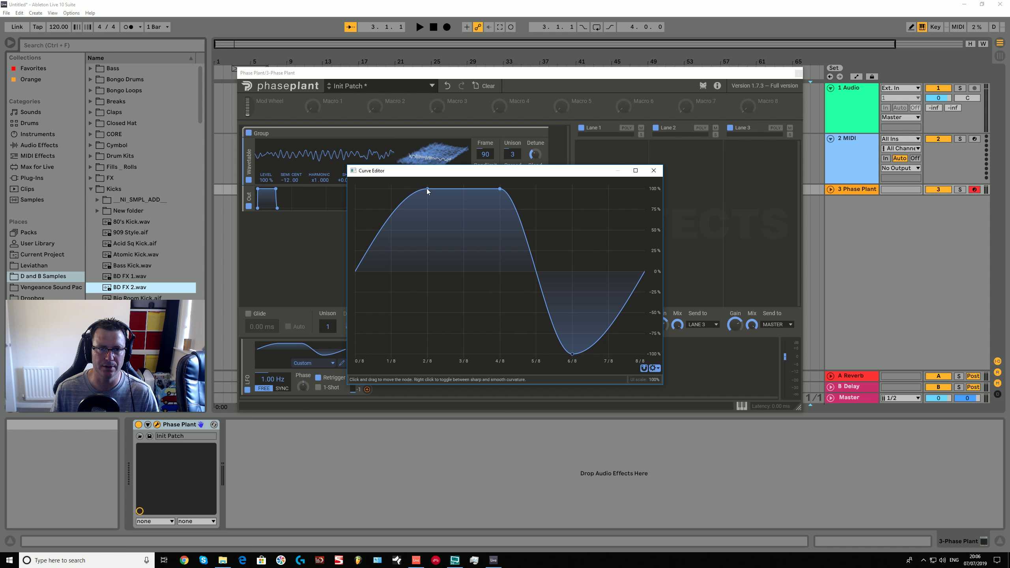
{"action": "left_click", "coordinate": [376, 239]}
{"action": "left_click_drag", "start_coordinate": [375, 238], "coordinate": [356, 353]}
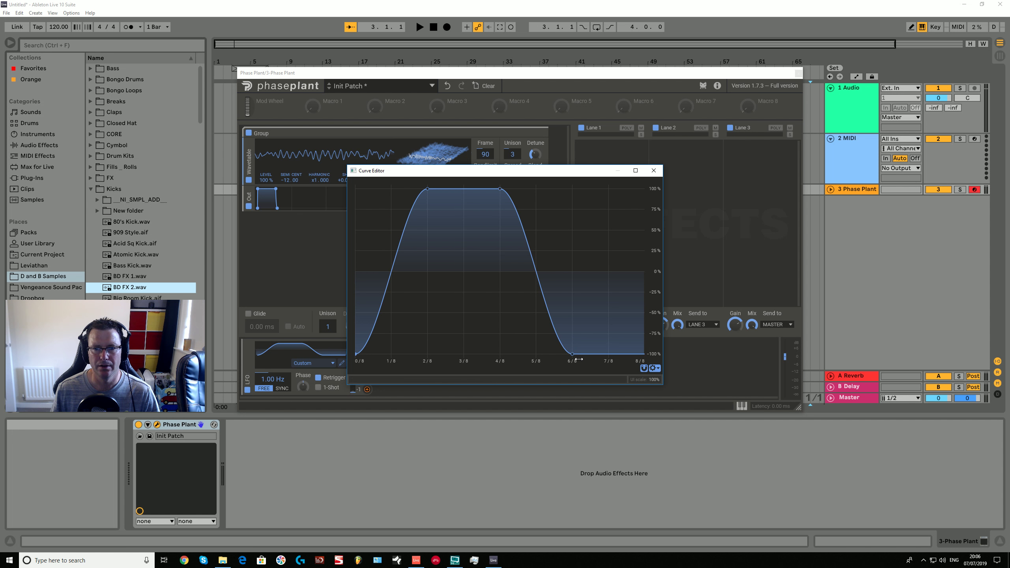
Step: Reshape the LFO curve into a rounded arch by placing nodes at 1/8 and 7/8 at 25%, and move the Curve Editor aside
{"action": "left_click_drag", "start_coordinate": [579, 359], "coordinate": [608, 251]}
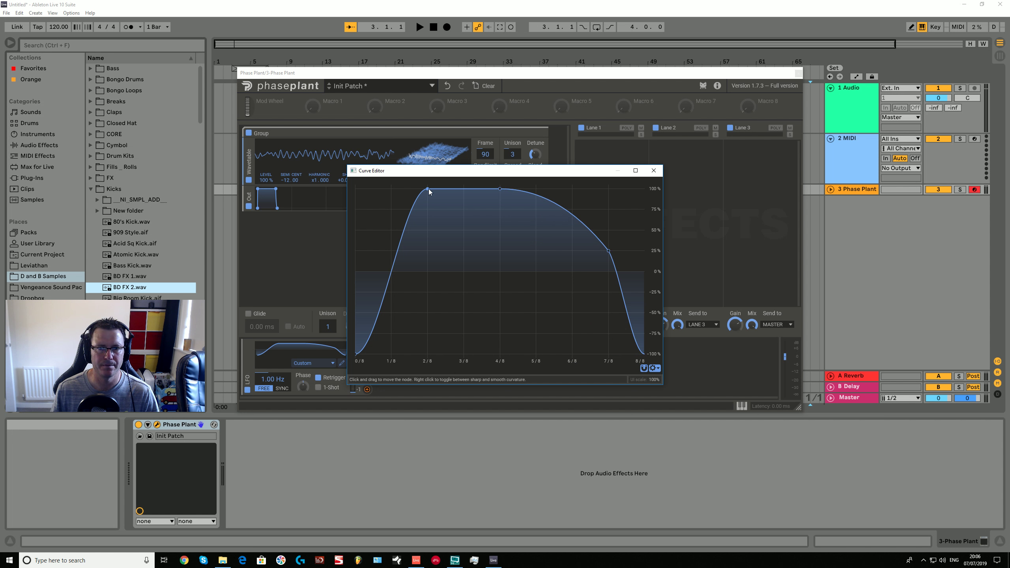
{"action": "left_click_drag", "start_coordinate": [428, 189], "coordinate": [391, 251]}
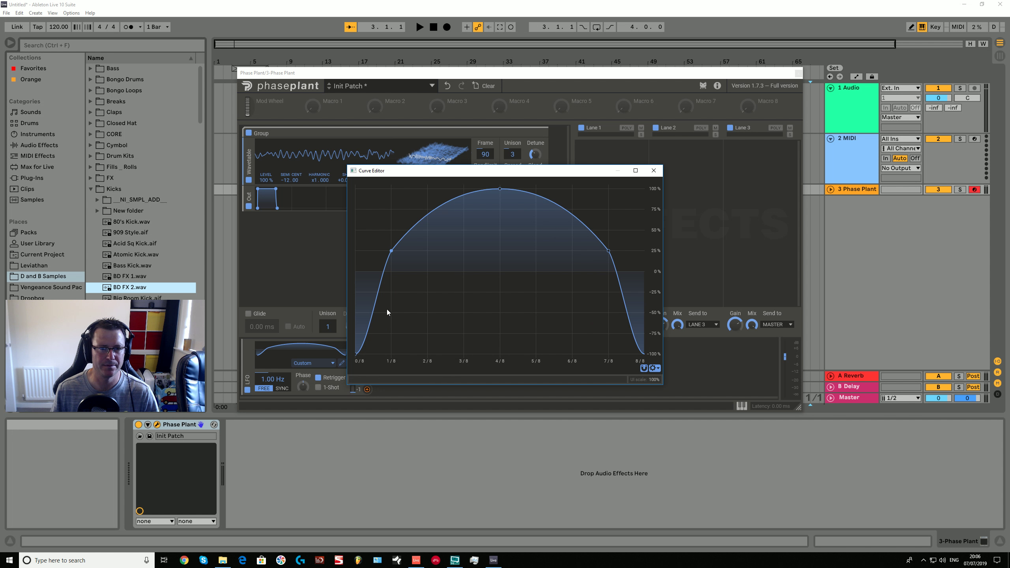
{"action": "left_click_drag", "start_coordinate": [585, 171], "coordinate": [987, 241]}
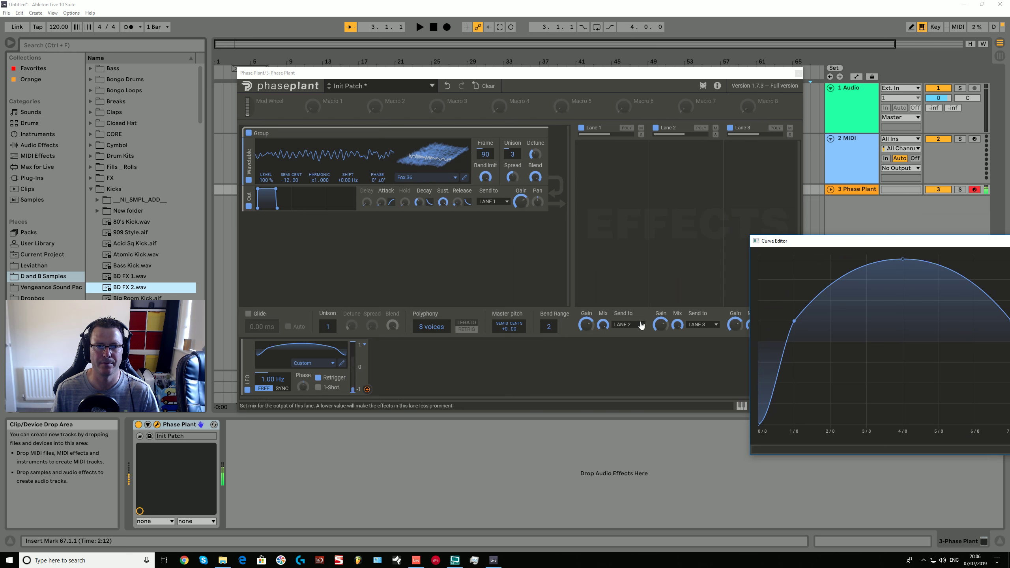
Step: Assign the LFO to the wavetable's Frame with a positive modulation amount, and sync the LFO rate at 16/32
{"action": "left_click", "coordinate": [367, 390]}
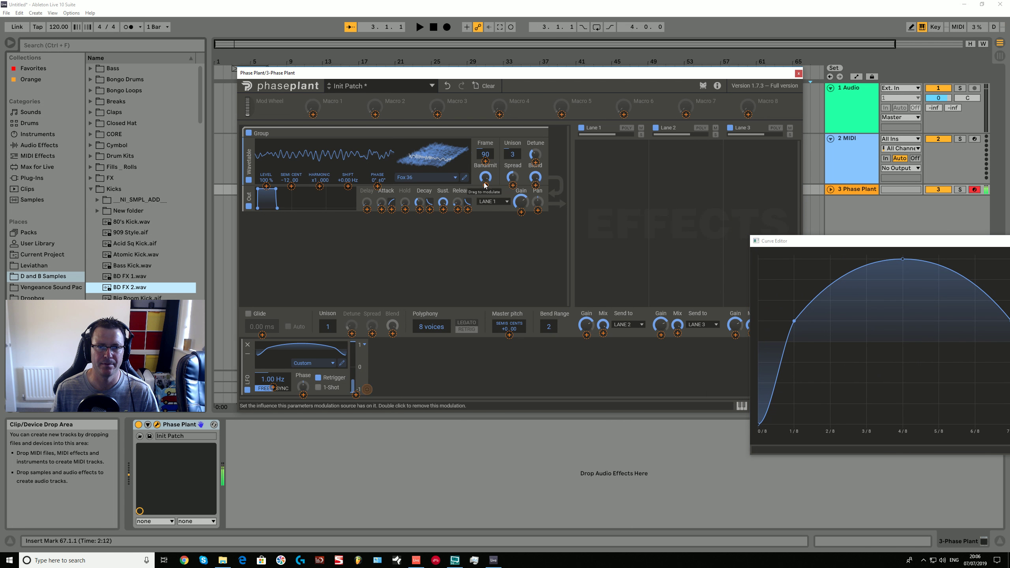
{"action": "left_click_drag", "start_coordinate": [486, 162], "coordinate": [486, 140]}
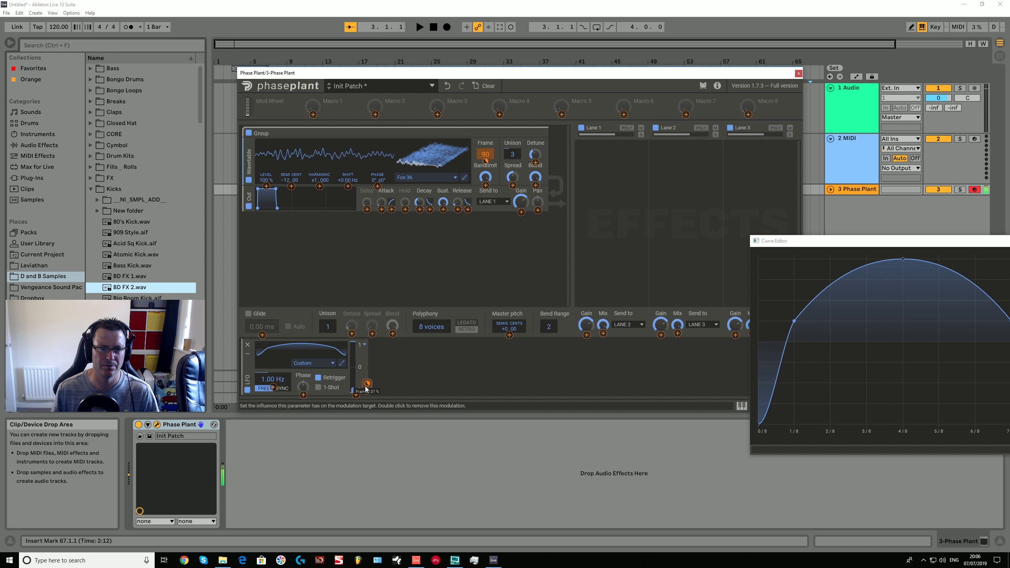
{"action": "left_click_drag", "start_coordinate": [486, 162], "coordinate": [487, 166]}
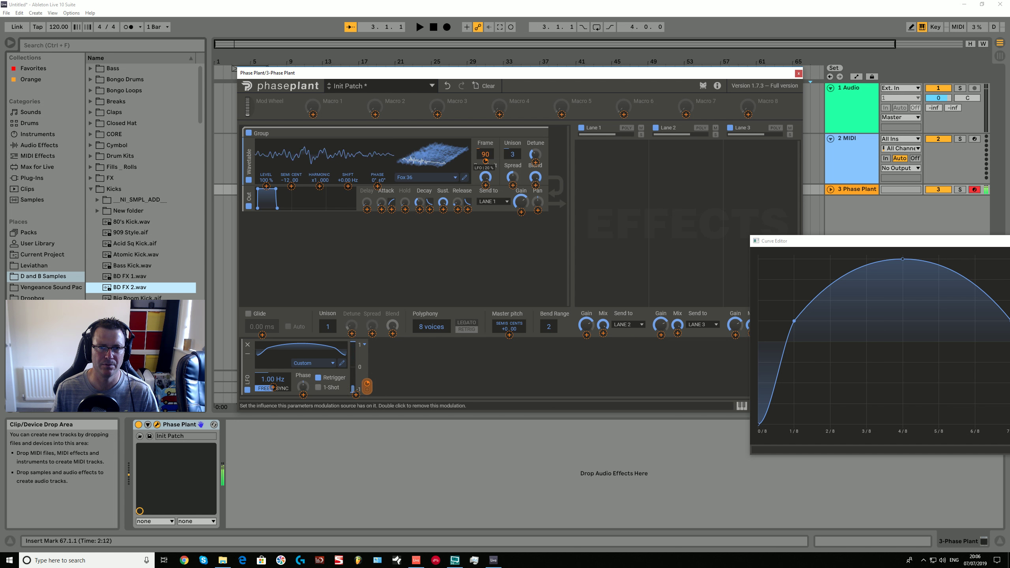
{"action": "left_click", "coordinate": [487, 166]}
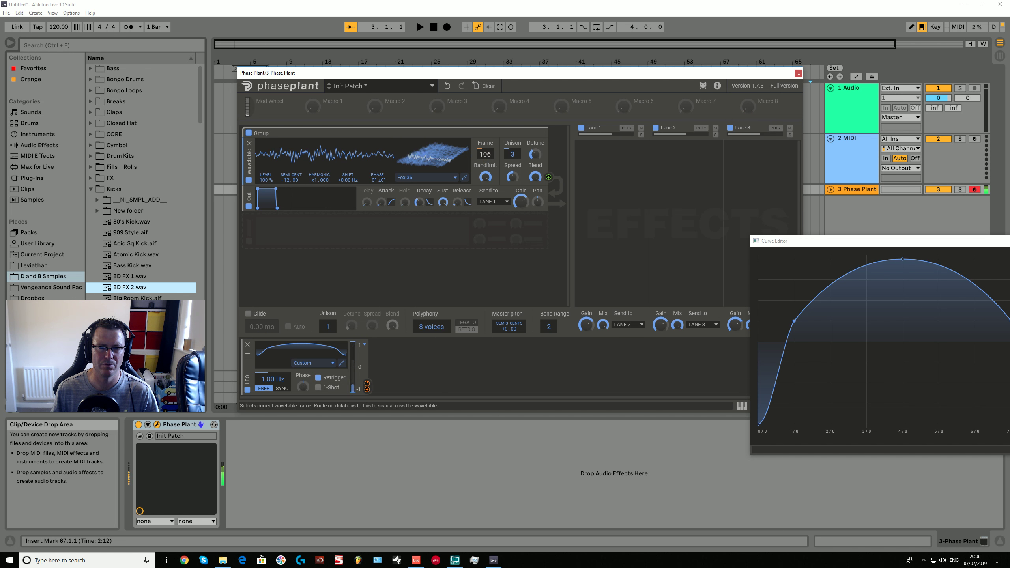
{"action": "left_click", "coordinate": [282, 389]}
{"action": "left_click_drag", "start_coordinate": [281, 379], "coordinate": [267, 355]}
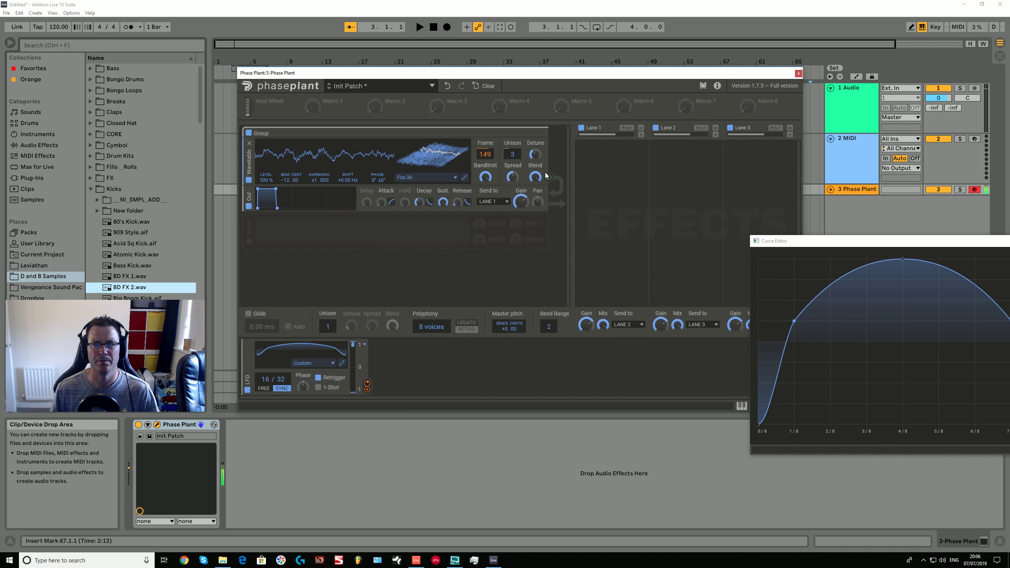
Step: Examine the effects available for the lanes and the send destinations of the wavetable's output
{"action": "left_click_drag", "start_coordinate": [998, 241], "coordinate": [714, 201]}
{"action": "left_click", "coordinate": [624, 181]}
{"action": "left_click", "coordinate": [611, 173]}
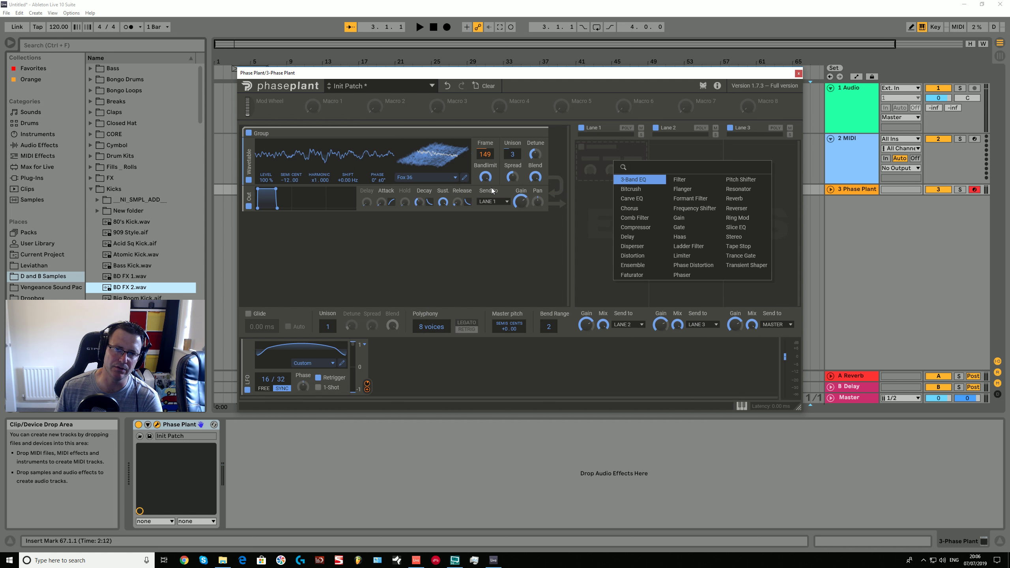
{"action": "left_click", "coordinate": [501, 204]}
{"action": "left_click", "coordinate": [502, 205]}
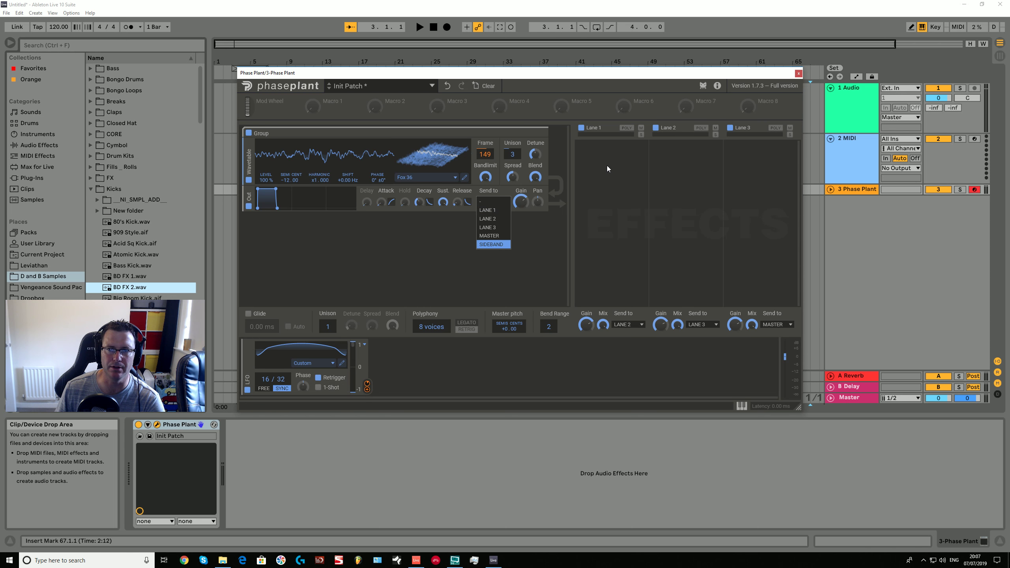
{"action": "left_click", "coordinate": [592, 155]}
{"action": "left_click", "coordinate": [761, 166]}
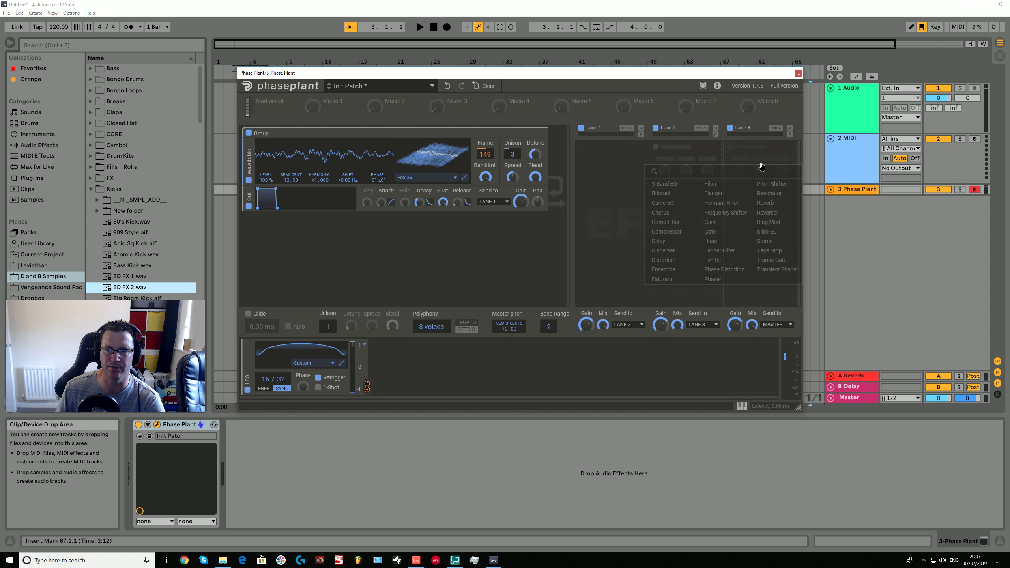
{"action": "left_click", "coordinate": [621, 173]}
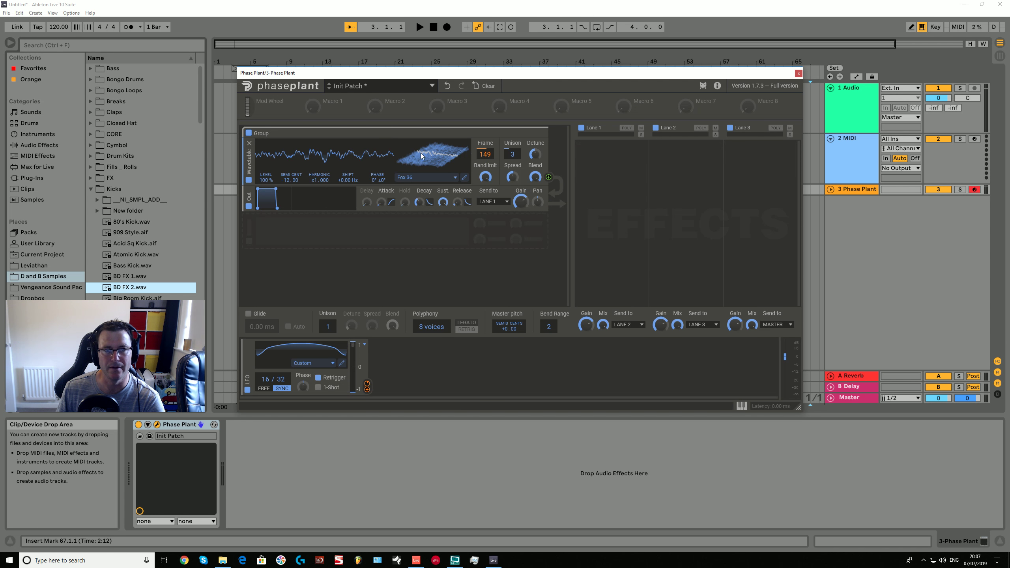
Step: Try an Analog generator below the wavetable output, adding a second Analog generator beneath it and removing that one
{"action": "left_click", "coordinate": [289, 233]}
{"action": "left_click", "coordinate": [307, 259]}
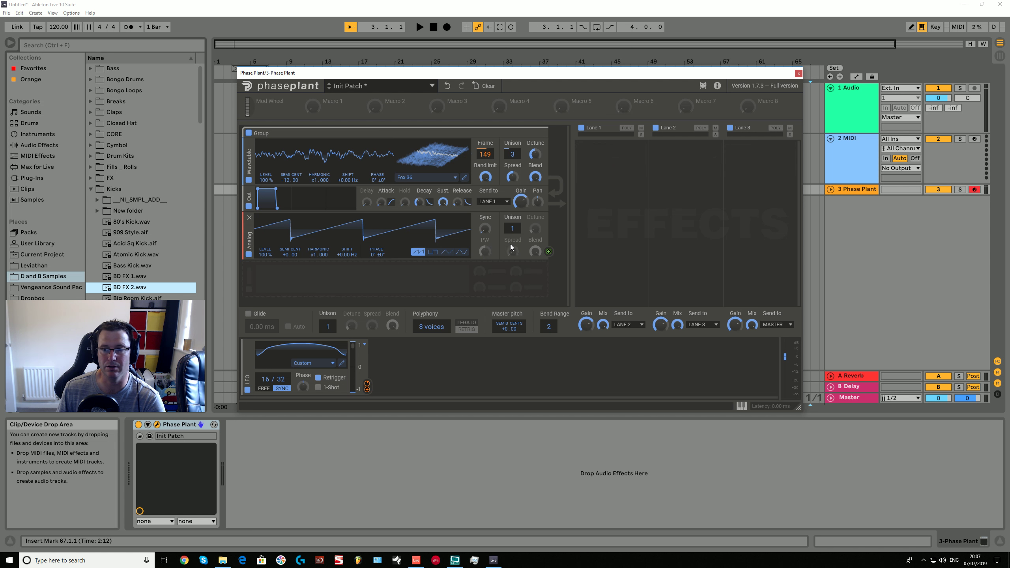
{"action": "left_click", "coordinate": [441, 277]}
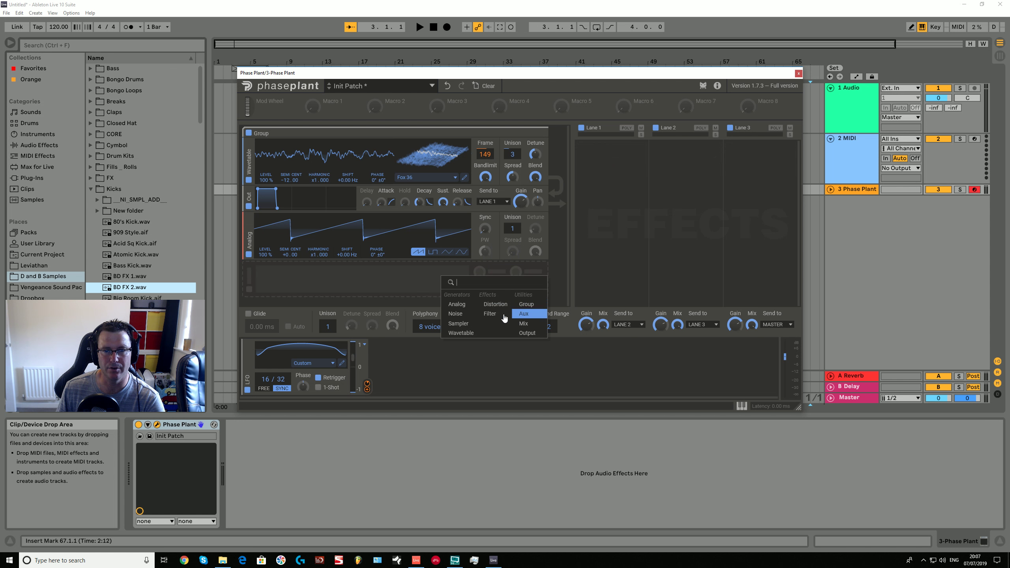
{"action": "left_click", "coordinate": [467, 305]}
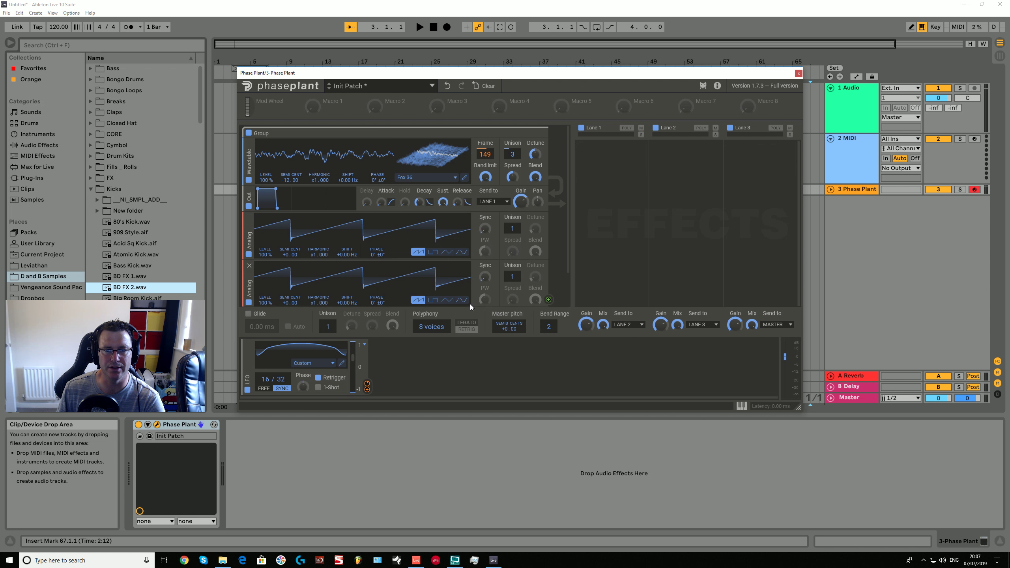
{"action": "left_click", "coordinate": [248, 270]}
Step: Add an Output module under the Analog generator, send it to Lane 2, and remove the Analog generator
{"action": "left_click", "coordinate": [351, 283]}
{"action": "left_click", "coordinate": [438, 336]}
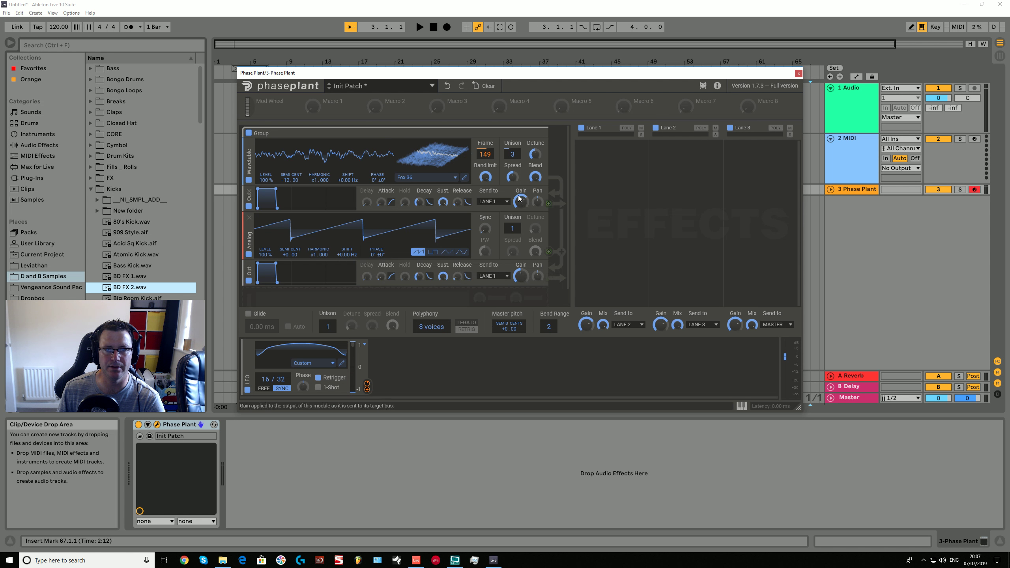
{"action": "left_click", "coordinate": [503, 279]}
{"action": "left_click", "coordinate": [493, 293]}
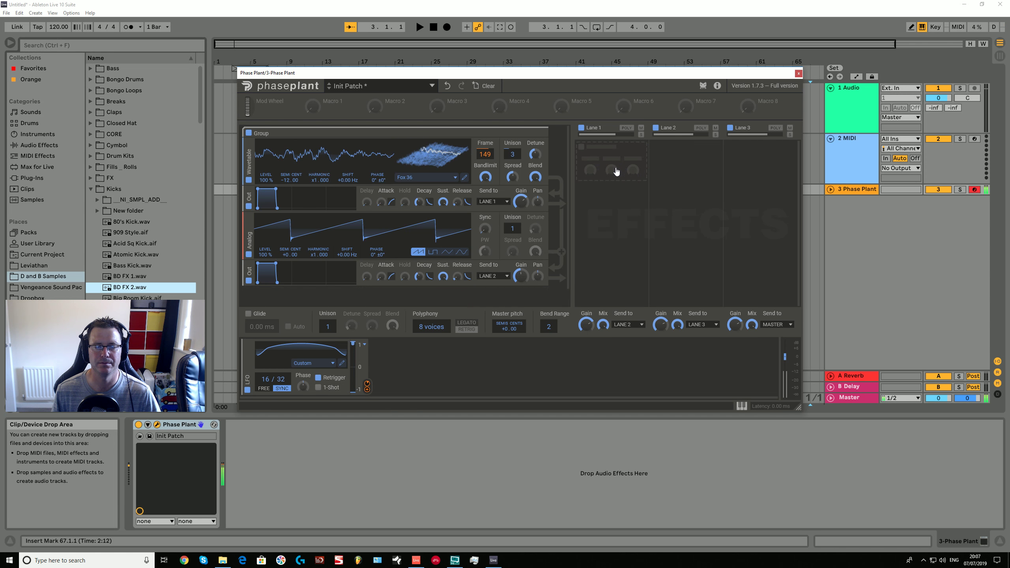
{"action": "left_click", "coordinate": [249, 218]}
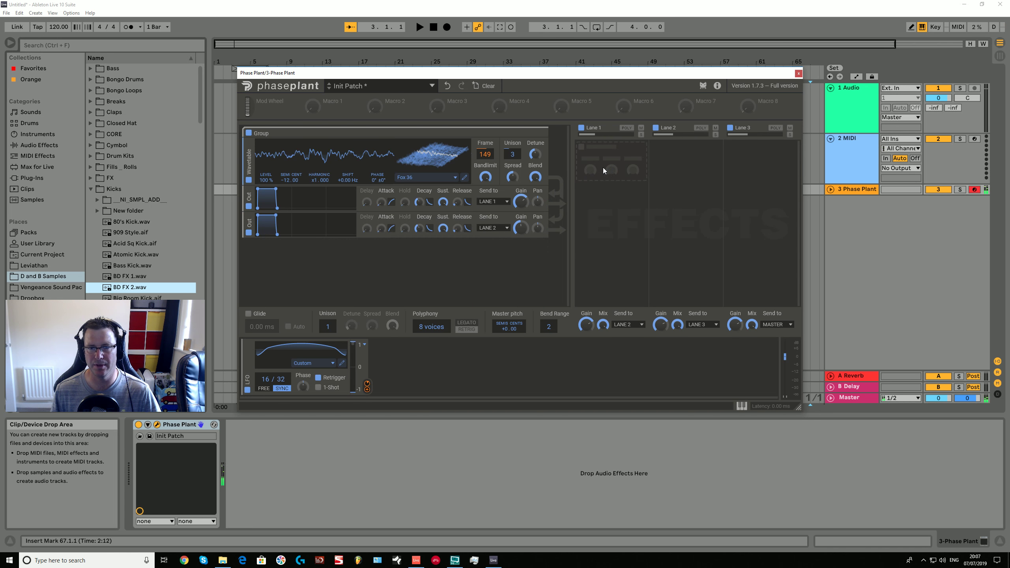
Step: Add a 3-Band EQ to Lane 1 and adjust its Low and Mid gains and band split frequencies
{"action": "left_click", "coordinate": [603, 169]}
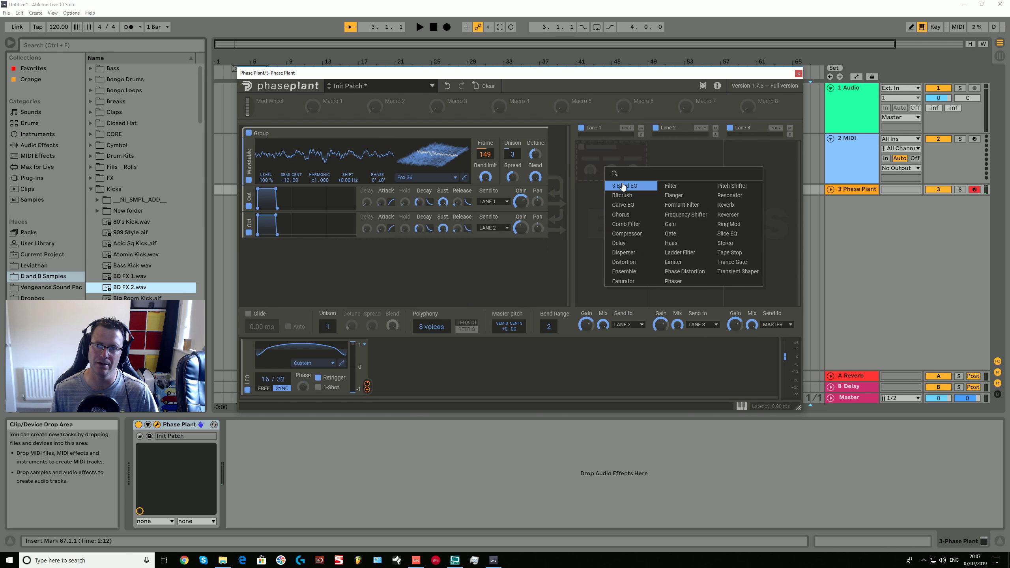
{"action": "left_click", "coordinate": [622, 187]}
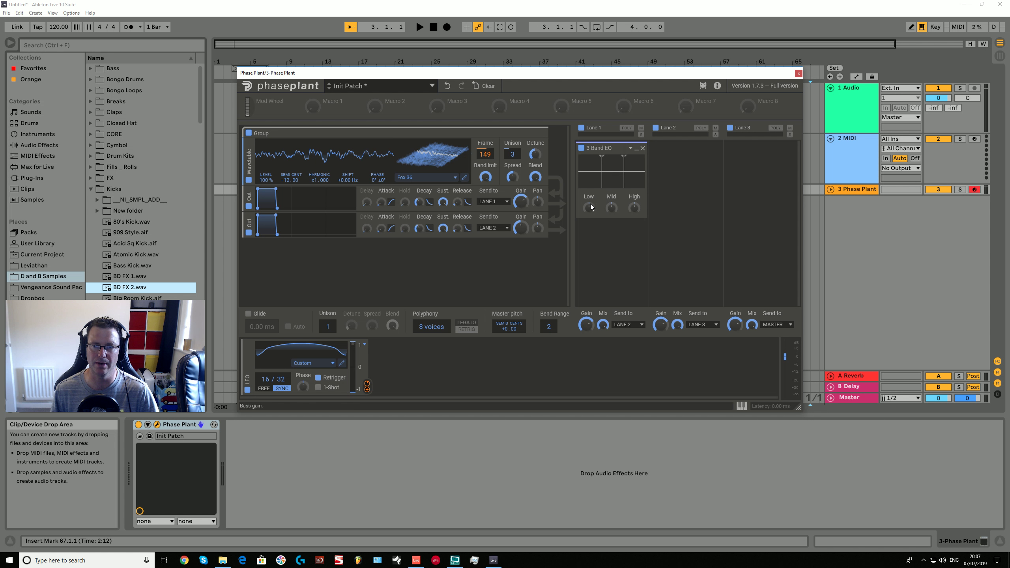
{"action": "left_click_drag", "start_coordinate": [608, 212], "coordinate": [590, 183]}
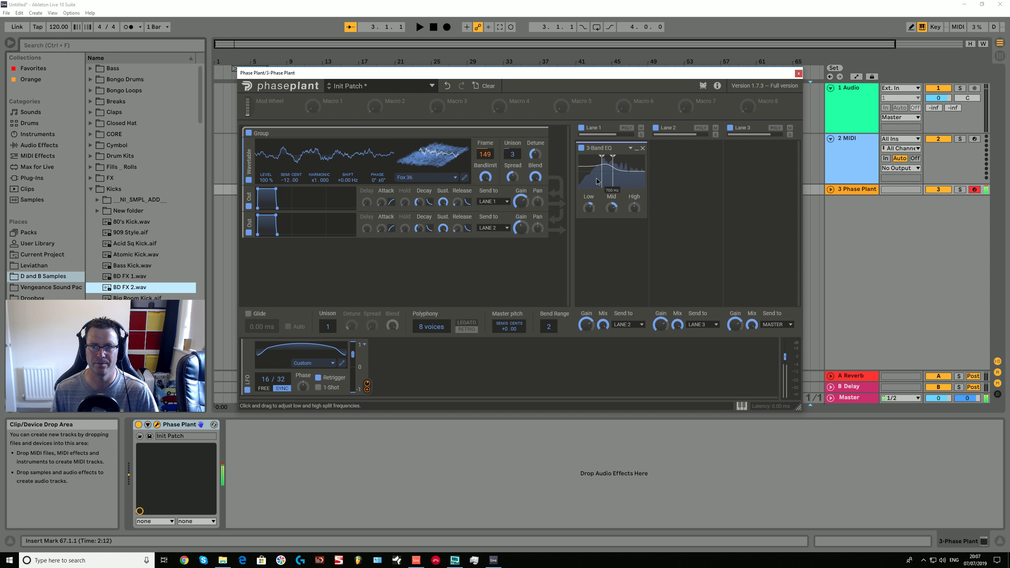
Step: Add a Chorus to Lane 1, raise its Mix, and move it above the 3-Band EQ
{"action": "left_click", "coordinate": [606, 236]}
{"action": "left_click", "coordinate": [632, 281]}
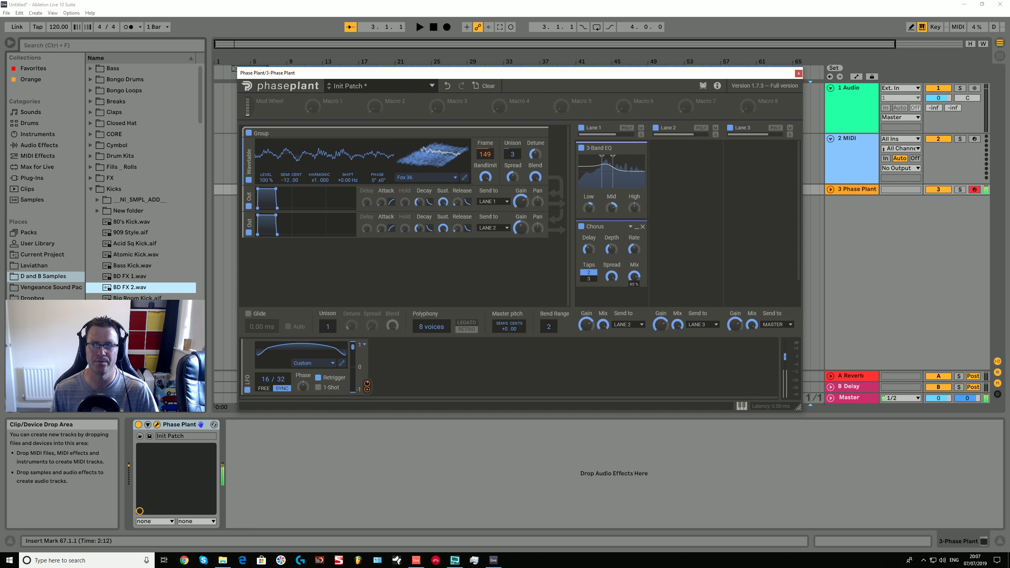
{"action": "left_click_drag", "start_coordinate": [603, 226], "coordinate": [608, 199]}
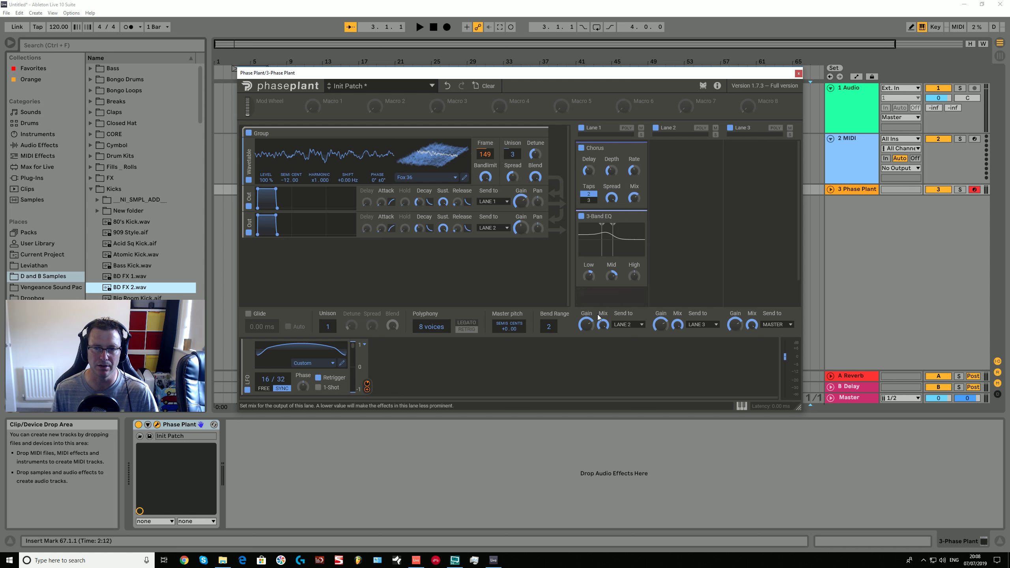
Step: Add a Limiter to the effects section and place it in Lane 3
{"action": "left_click", "coordinate": [676, 163]}
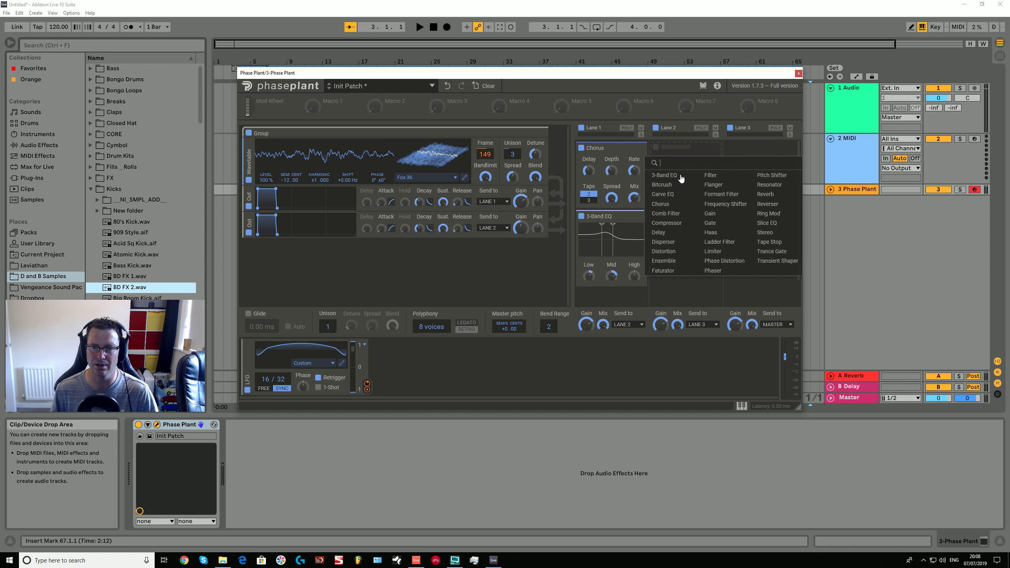
{"action": "left_click", "coordinate": [713, 251]}
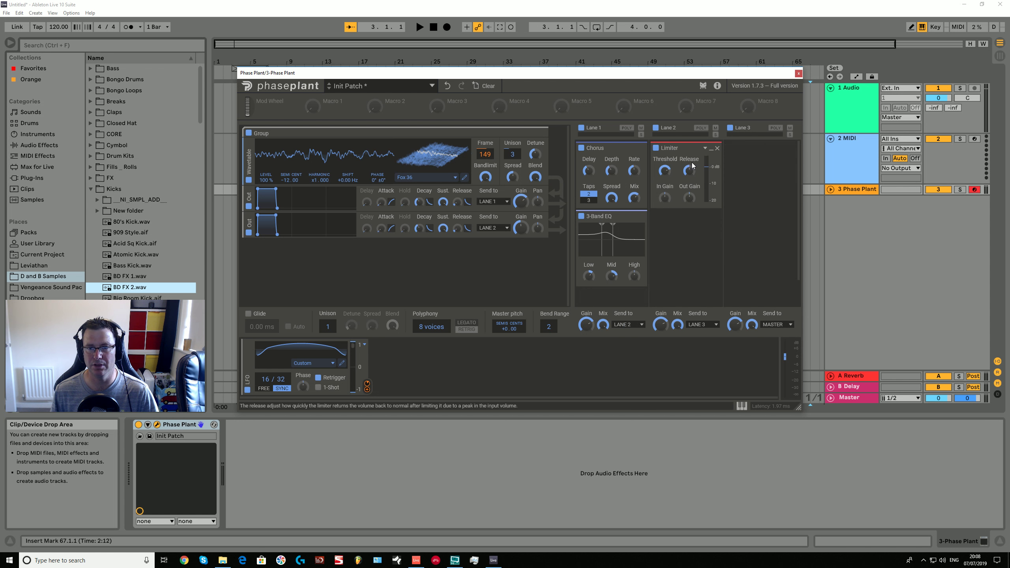
Step: Add a Formant Filter to Lane 2 and move its control point to the lower-left area of the vowel field
{"action": "left_click", "coordinate": [699, 206]}
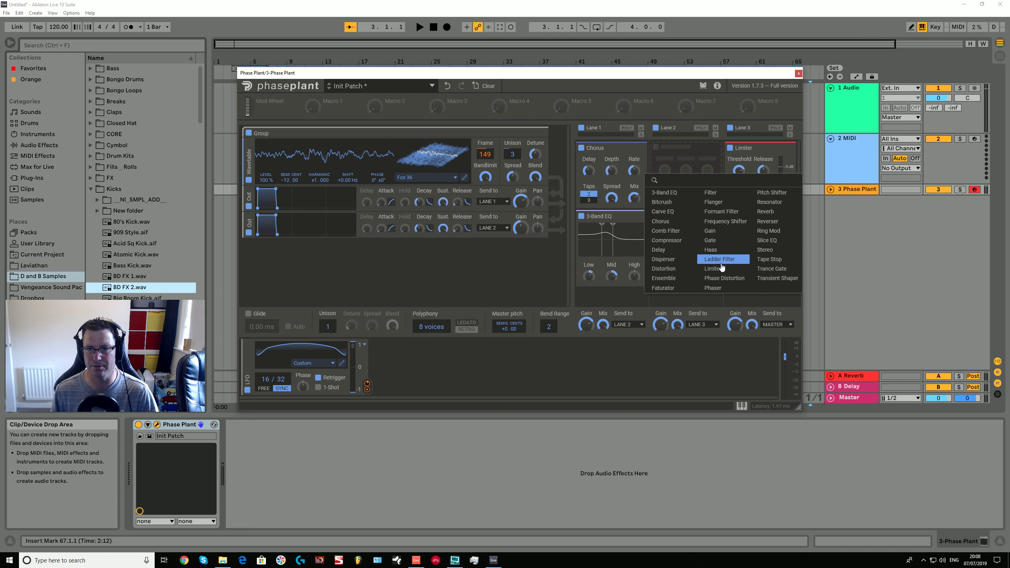
{"action": "left_click", "coordinate": [722, 214]}
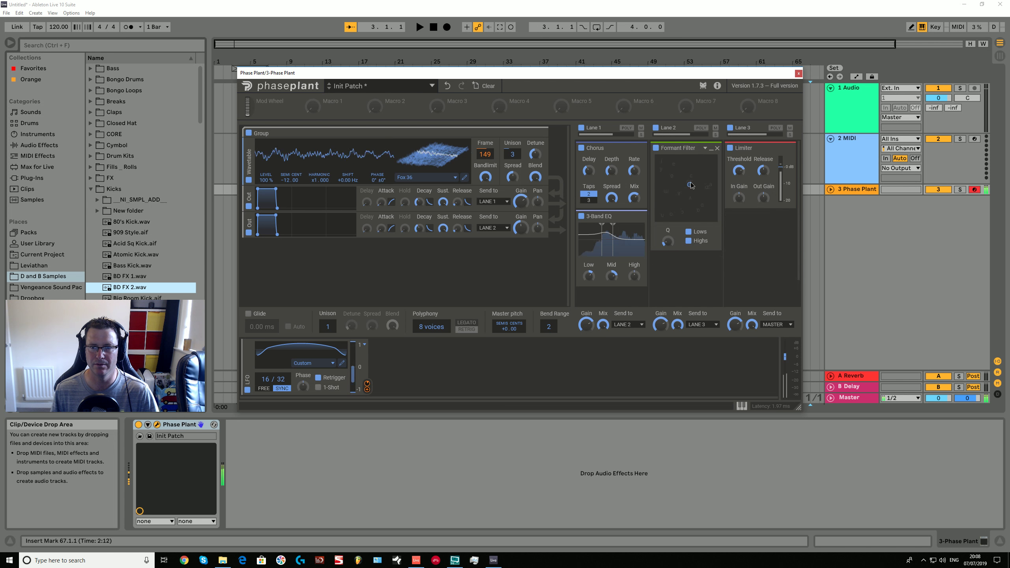
{"action": "left_click_drag", "start_coordinate": [667, 171], "coordinate": [669, 199]}
Step: Assign the LFO to the Formant Filter's X at 30% and to its vertical position, and inspect X's modulation list
{"action": "left_click", "coordinate": [367, 384]}
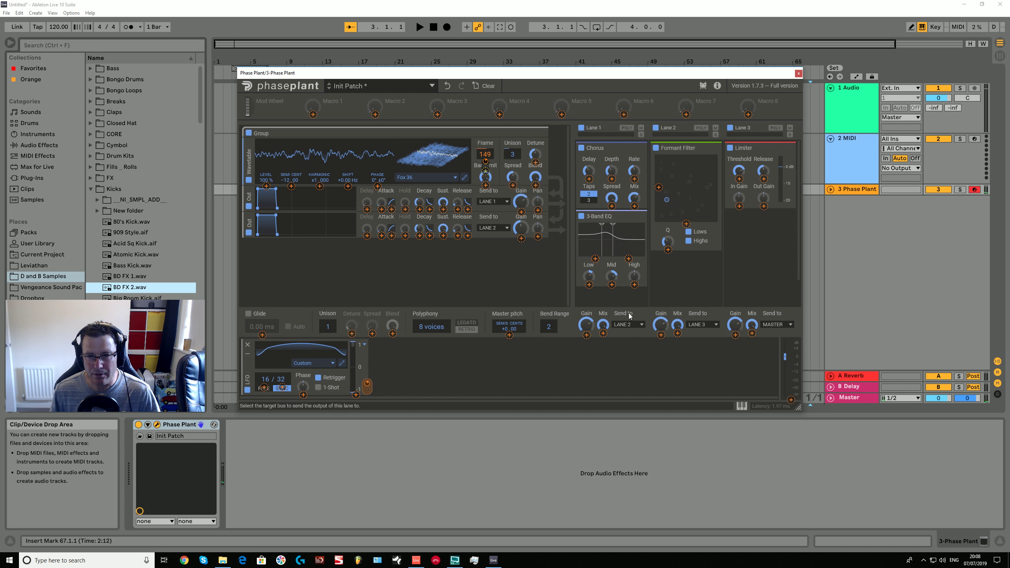
{"action": "left_click", "coordinate": [686, 224]}
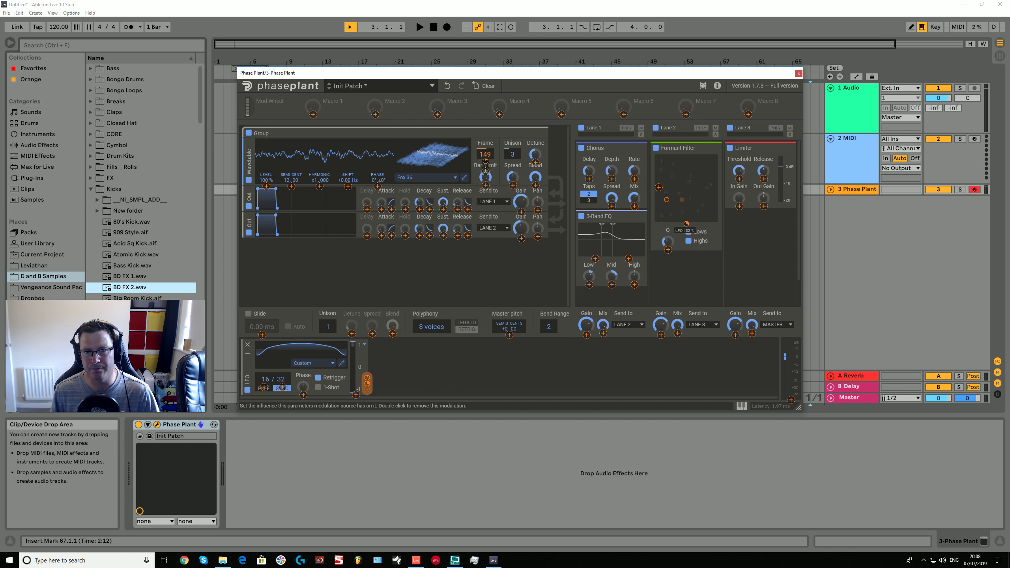
{"action": "left_click", "coordinate": [660, 187]}
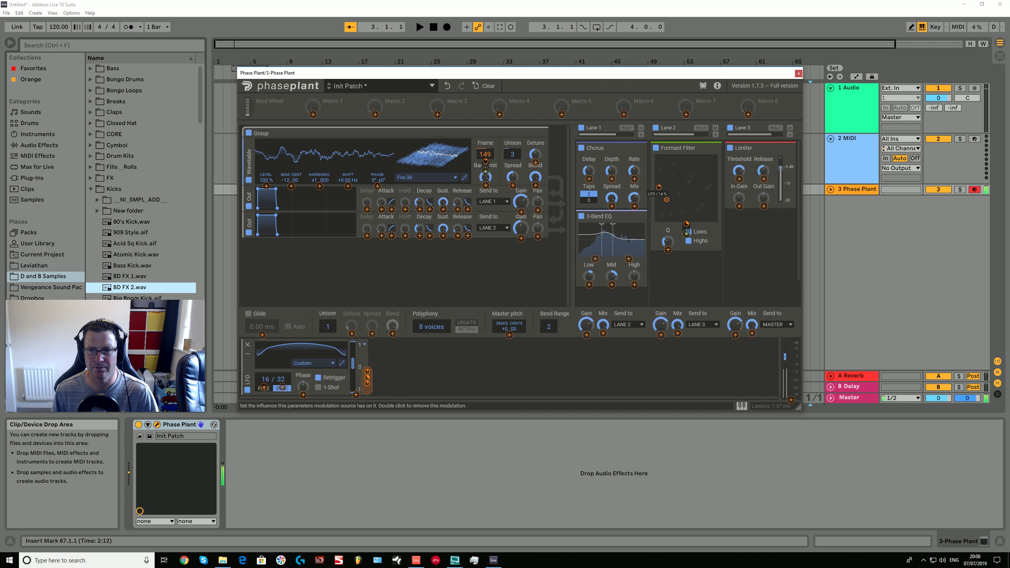
{"action": "mouse_move", "coordinate": [691, 233]}
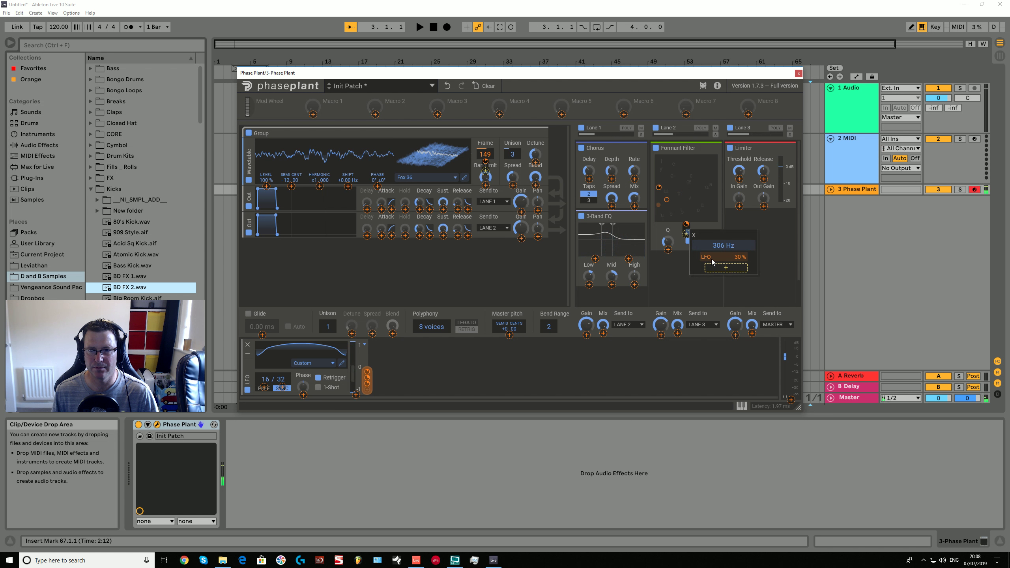
{"action": "left_click", "coordinate": [729, 268]}
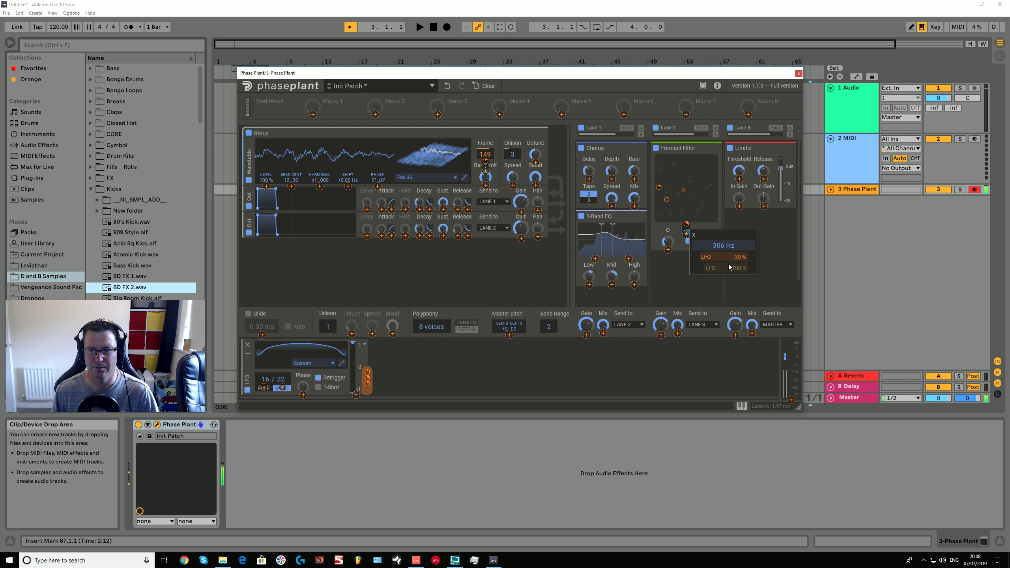
Step: Adjust the Formant Filter's Q and move its control point up near the upper-left corner of the vowel field
{"action": "left_click", "coordinate": [668, 249]}
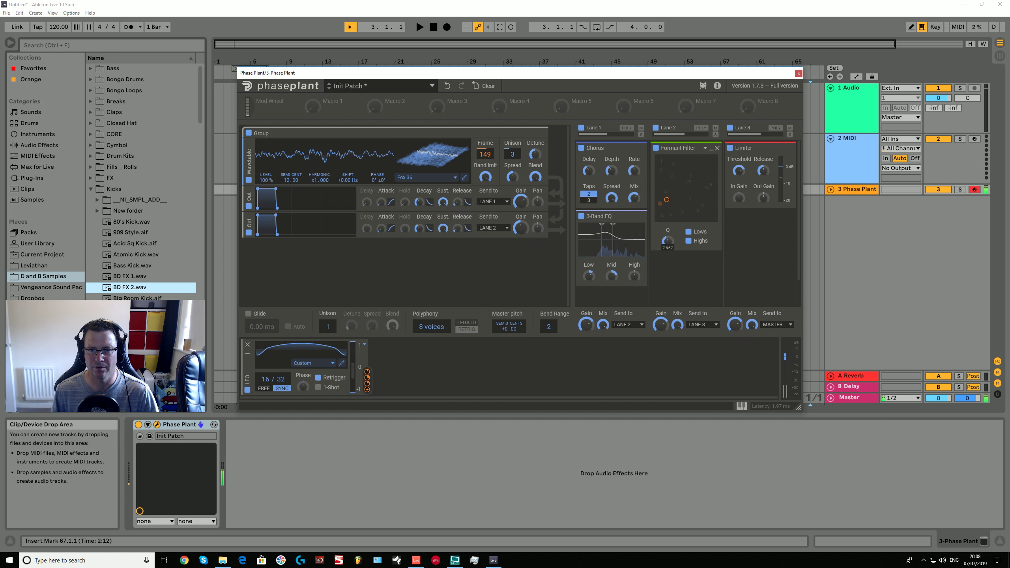
{"action": "mouse_move", "coordinate": [667, 200]}
{"action": "left_mouse_down"}
{"action": "mouse_move", "coordinate": [689, 189]}
{"action": "mouse_move", "coordinate": [662, 169]}
{"action": "left_mouse_up"}
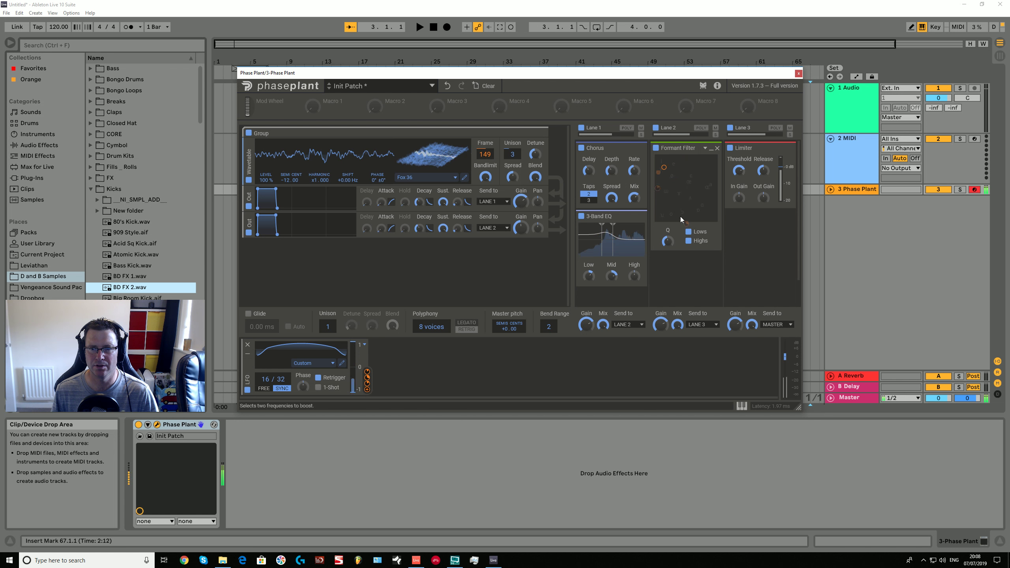
{"action": "mouse_move", "coordinate": [686, 224]}
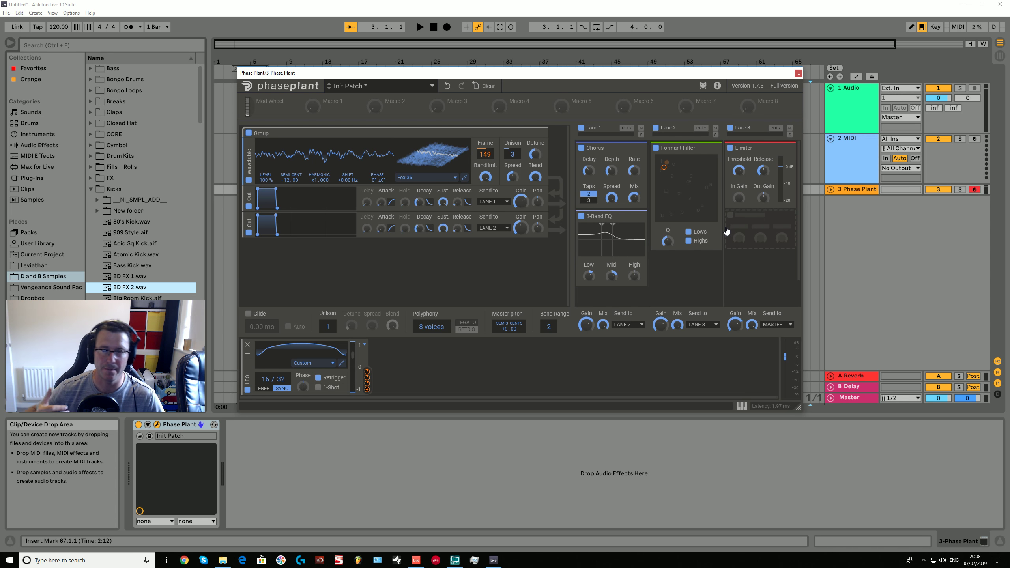
Step: Show and hide the on-screen keyboard, and enlarge the Phase Plant window
{"action": "left_click", "coordinate": [704, 85]}
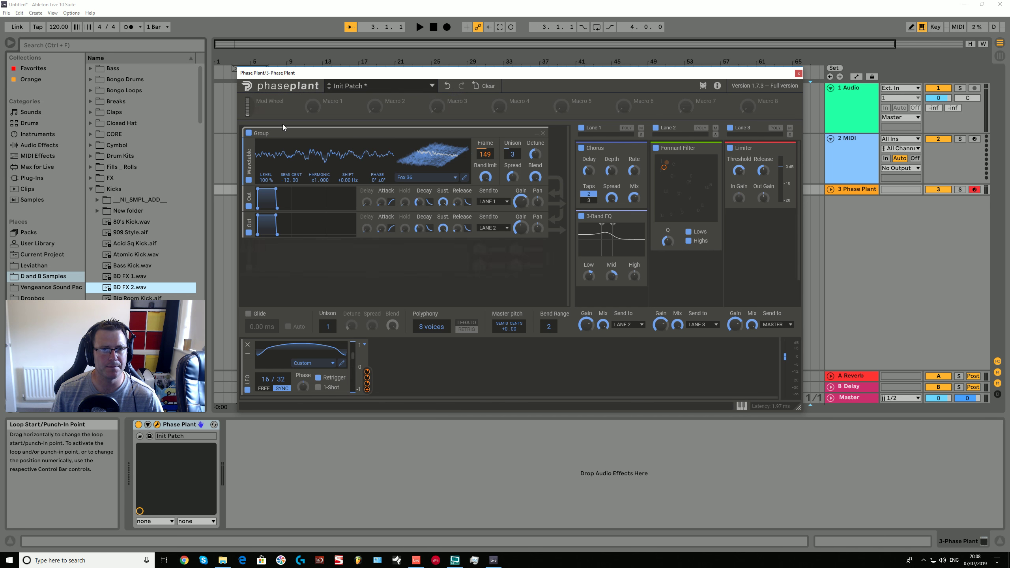
{"action": "left_click", "coordinate": [742, 406]}
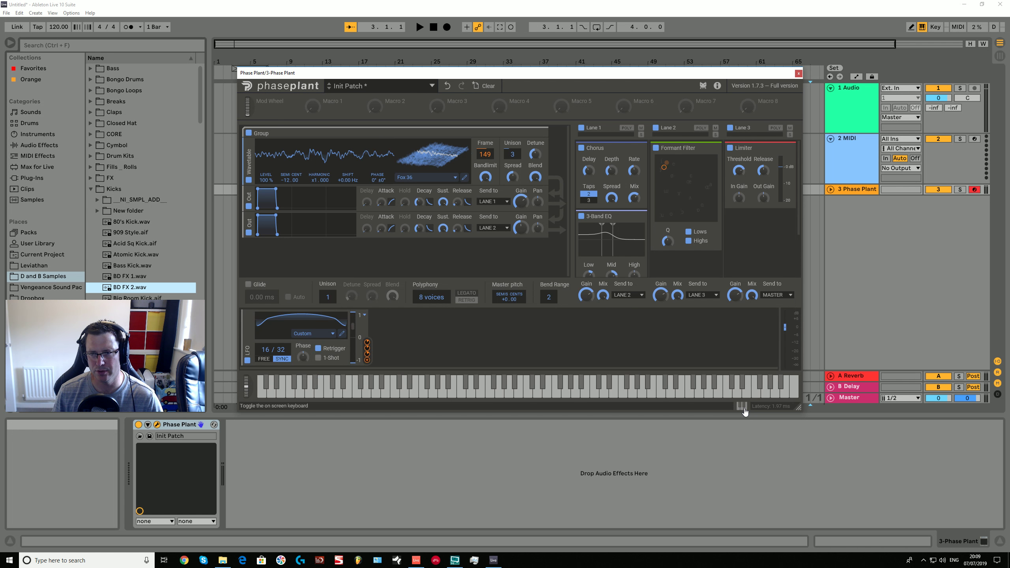
{"action": "left_click", "coordinate": [744, 411]}
{"action": "left_click", "coordinate": [743, 411]}
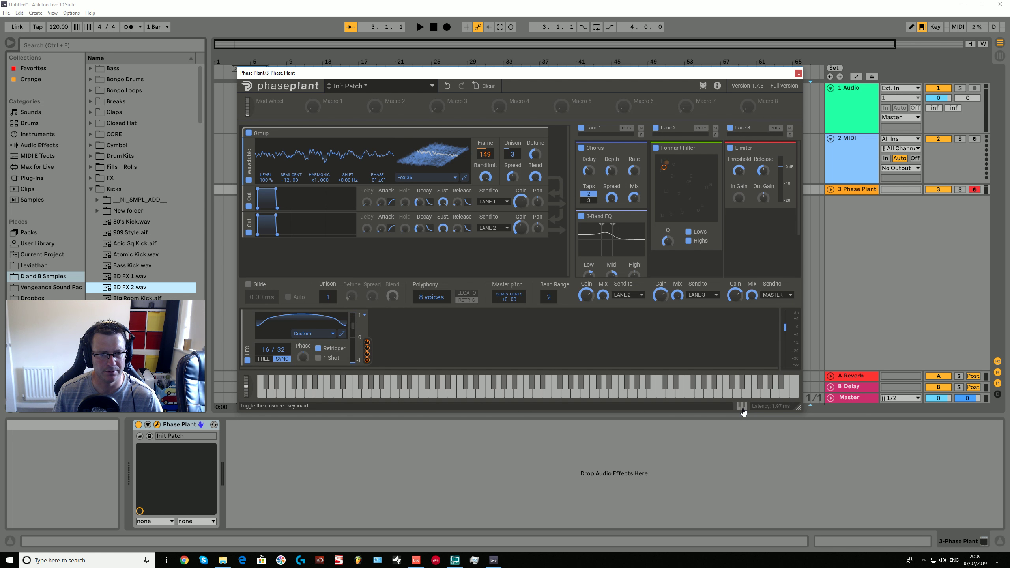
{"action": "left_click", "coordinate": [743, 410]}
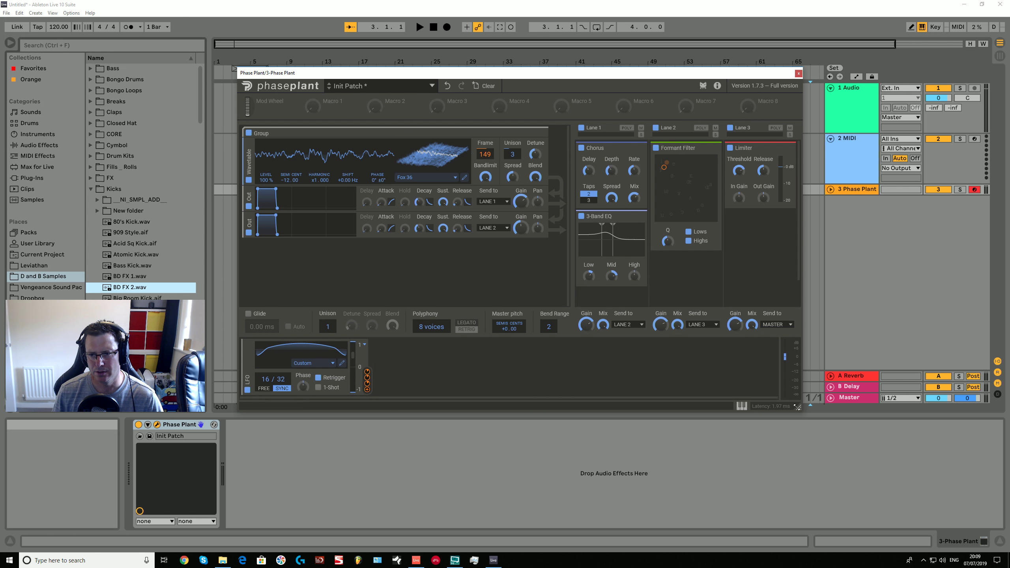
{"action": "left_click_drag", "start_coordinate": [798, 407], "coordinate": [871, 428]}
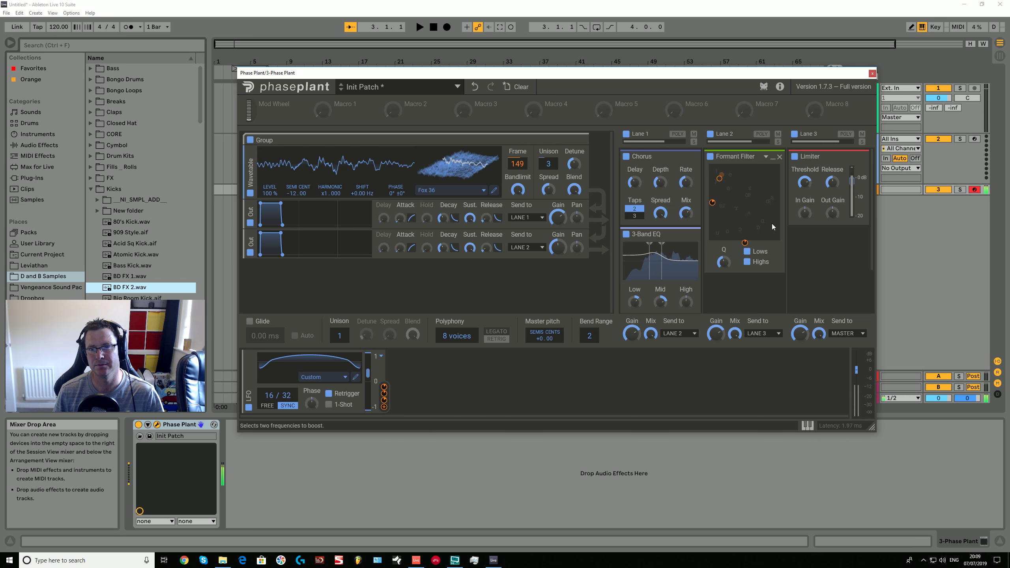
Step: Load the PW Kings preset from the Pads folder of the factory presets
{"action": "left_click", "coordinate": [456, 87]}
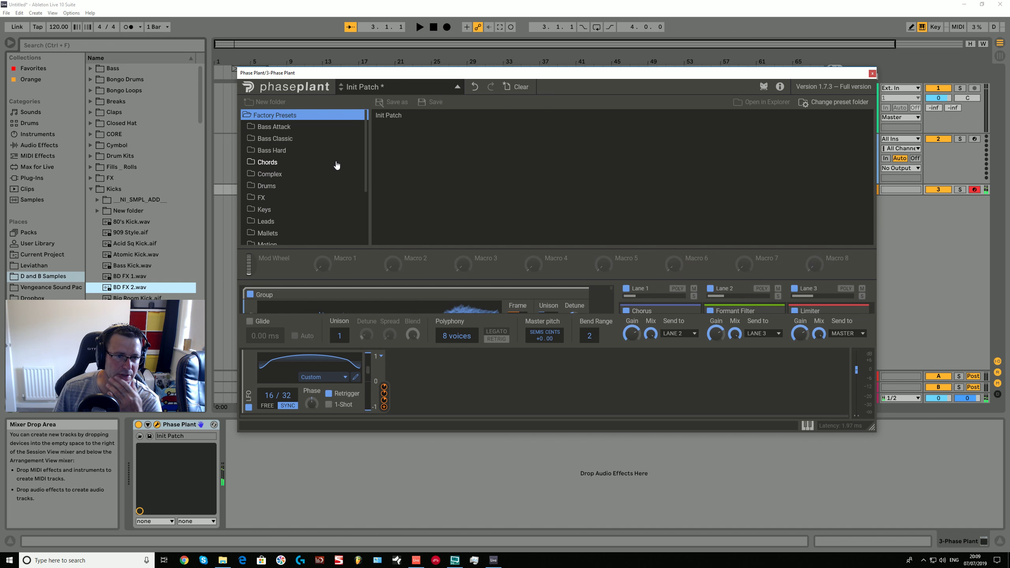
{"action": "scroll", "coordinate": [316, 174], "scroll_direction": "down", "scroll_amount": 2}
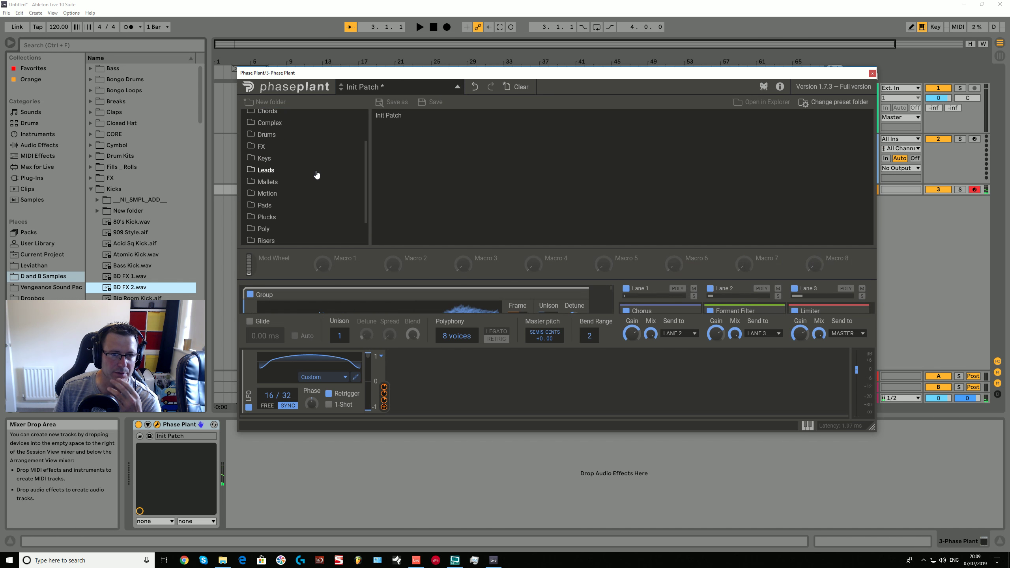
{"action": "left_click", "coordinate": [270, 206]}
{"action": "scroll", "coordinate": [497, 207], "scroll_direction": "down", "scroll_amount": 2}
{"action": "scroll", "coordinate": [429, 199], "scroll_direction": "down", "scroll_amount": 4}
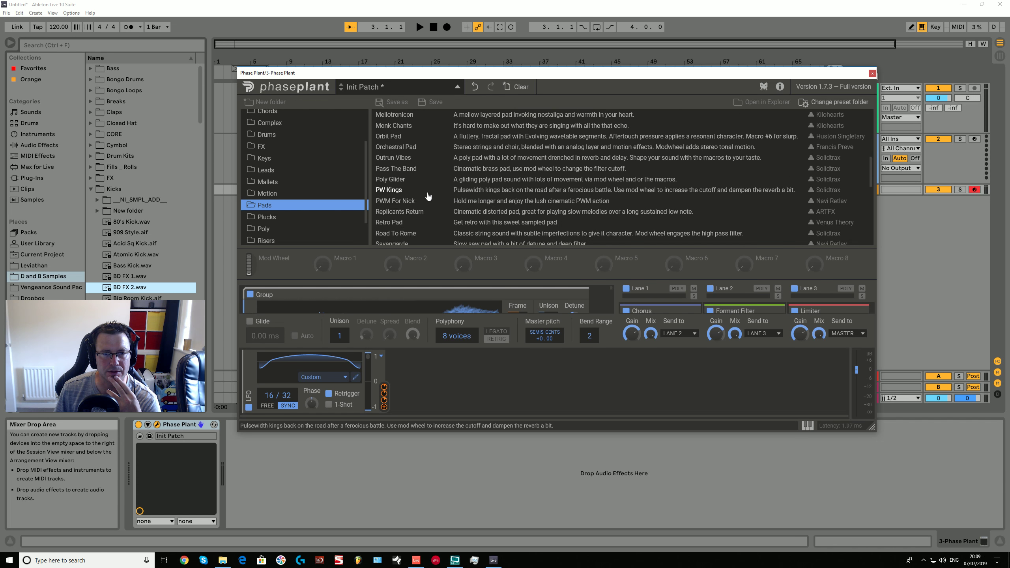
{"action": "left_click", "coordinate": [550, 192]}
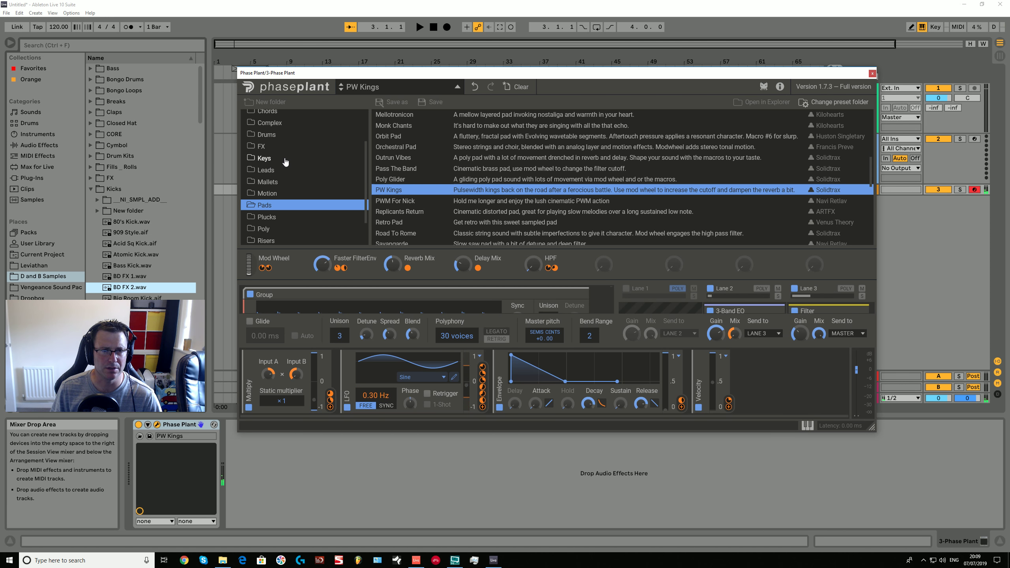
Step: Browse the Complex factory presets and load Dangerous Territory from the Bass Hard folder
{"action": "scroll", "coordinate": [283, 172], "scroll_direction": "up", "scroll_amount": 3}
{"action": "left_click", "coordinate": [277, 178]}
{"action": "scroll", "coordinate": [840, 142], "scroll_direction": "down", "scroll_amount": 4}
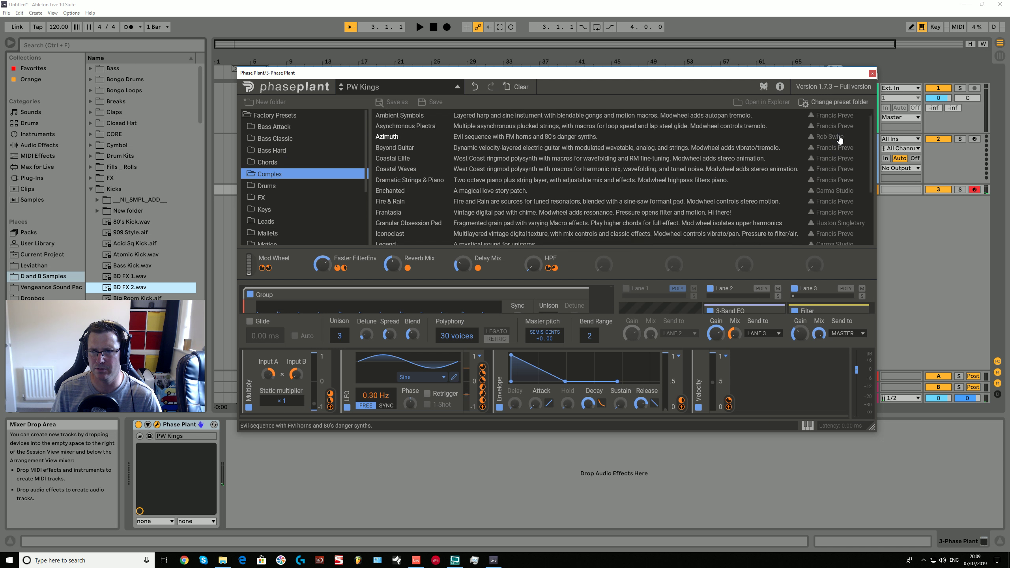
{"action": "scroll", "coordinate": [841, 145], "scroll_direction": "up", "scroll_amount": 3}
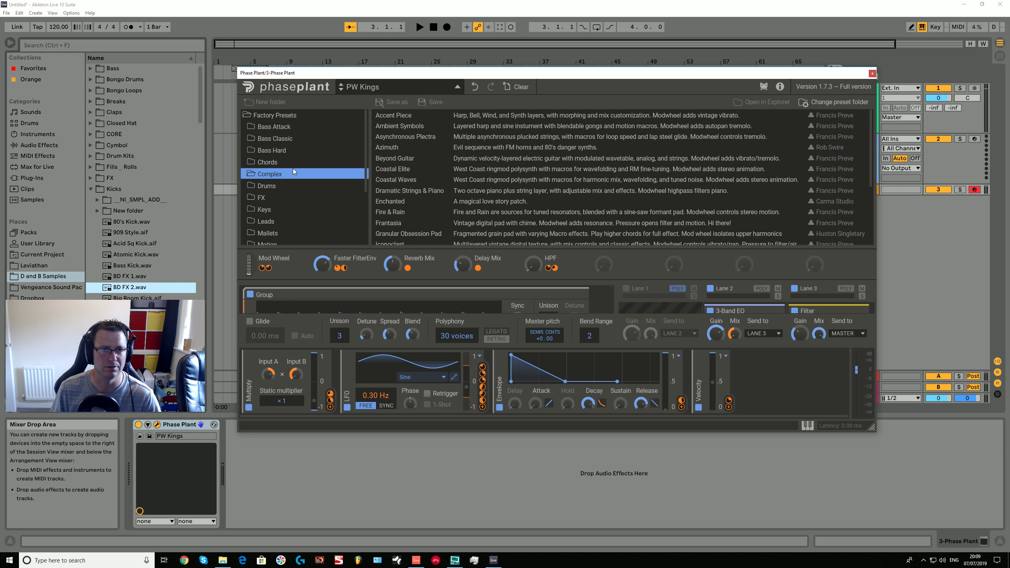
{"action": "left_click", "coordinate": [281, 154]}
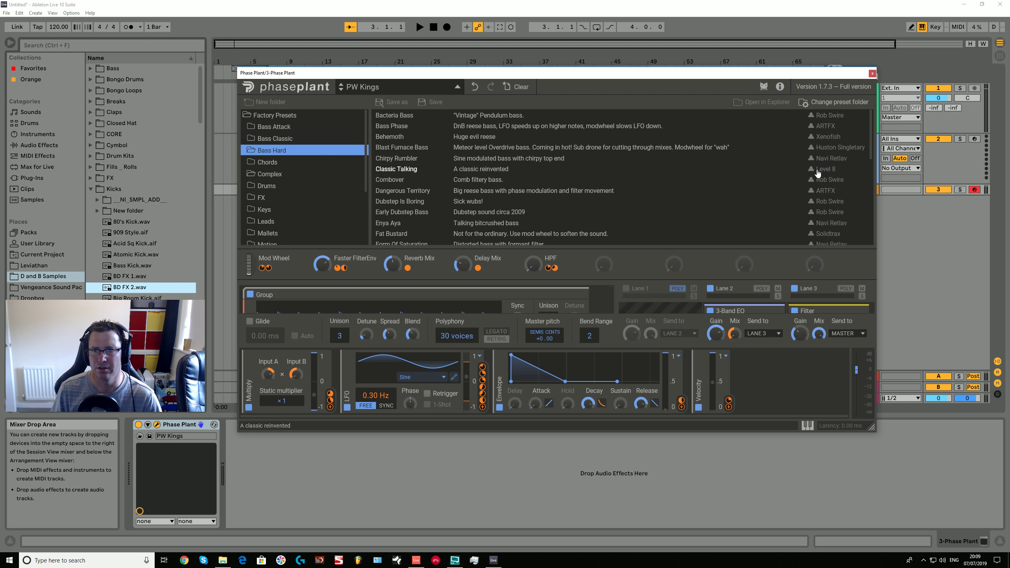
{"action": "left_click", "coordinate": [828, 192]}
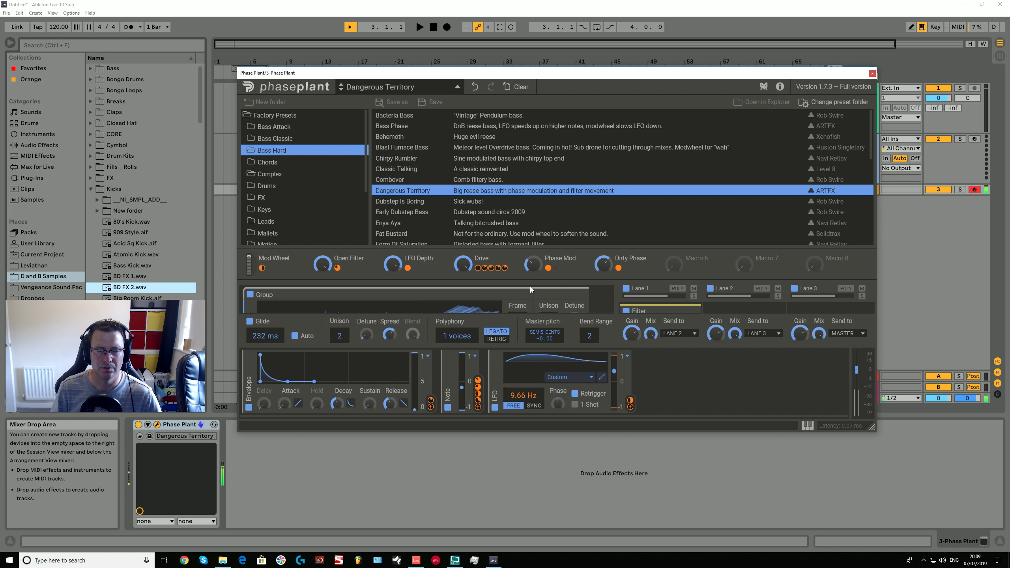
Step: Close the preset browser, review the Dangerous Territory generator chain and lower the Phase Mod macro
{"action": "left_click", "coordinate": [457, 89]}
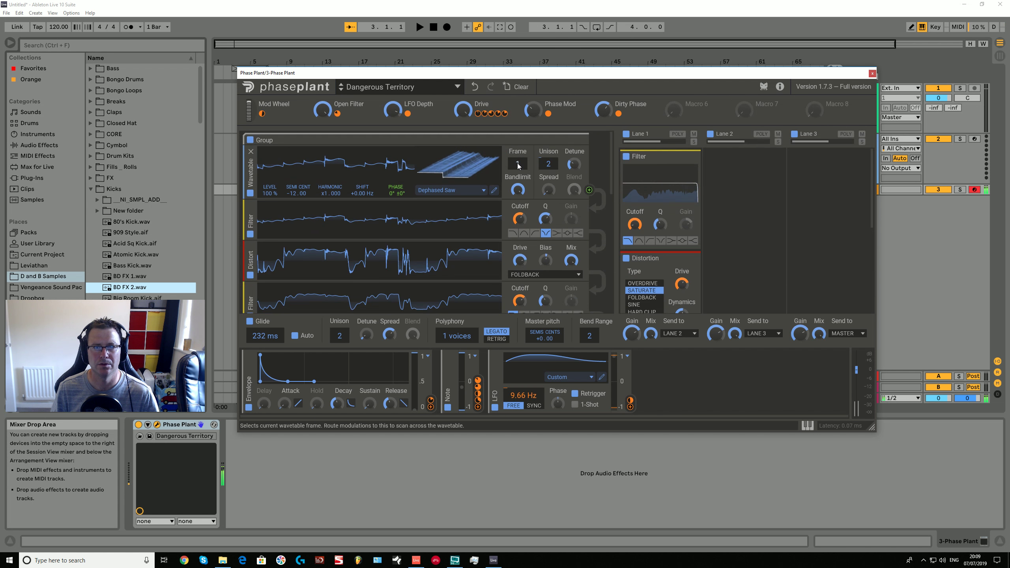
{"action": "scroll", "coordinate": [414, 221], "scroll_direction": "down", "scroll_amount": 5}
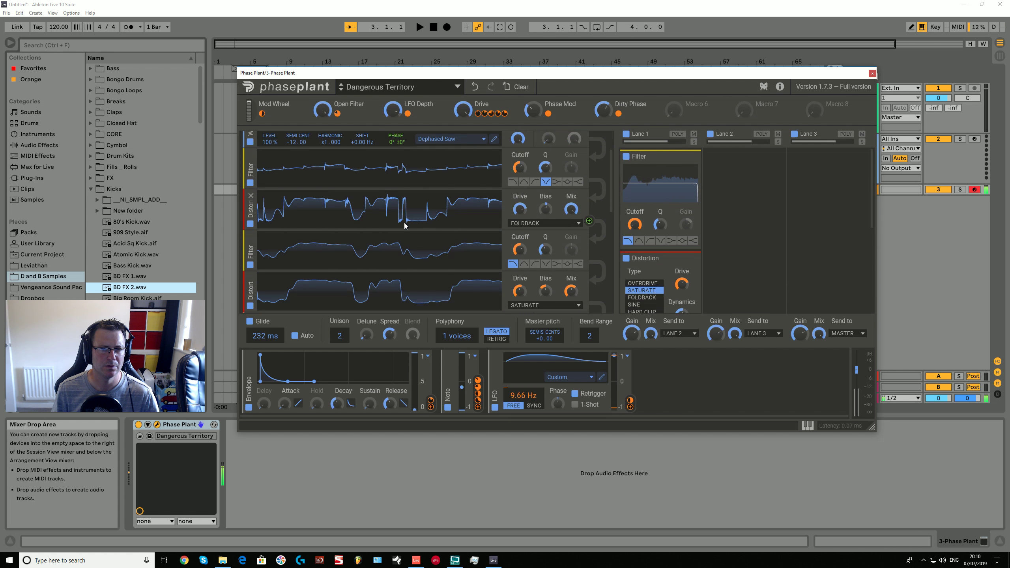
{"action": "scroll", "coordinate": [405, 226], "scroll_direction": "down", "scroll_amount": 6}
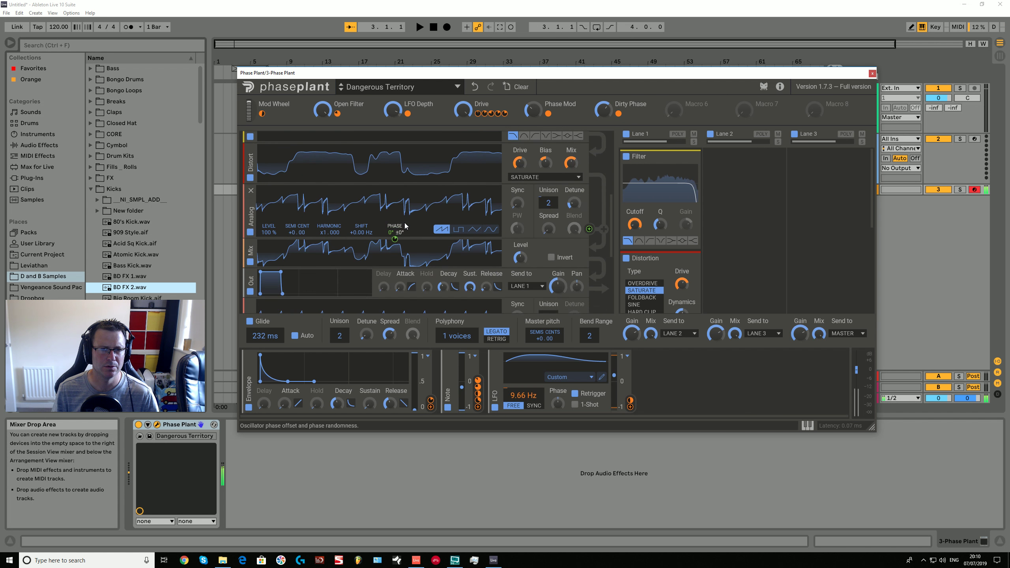
{"action": "scroll", "coordinate": [405, 224], "scroll_direction": "up", "scroll_amount": 10}
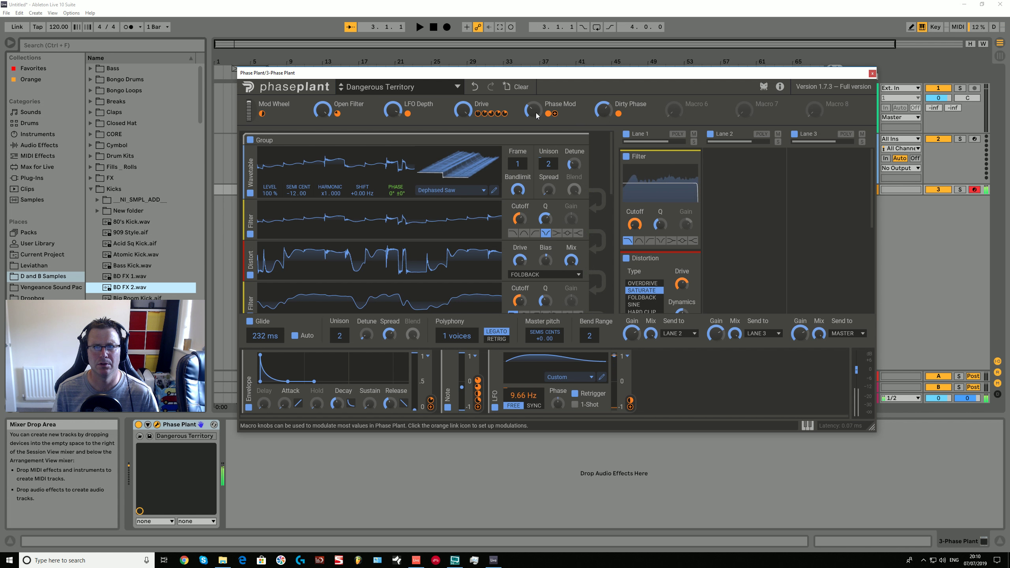
{"action": "left_click_drag", "start_coordinate": [536, 115], "coordinate": [536, 124]}
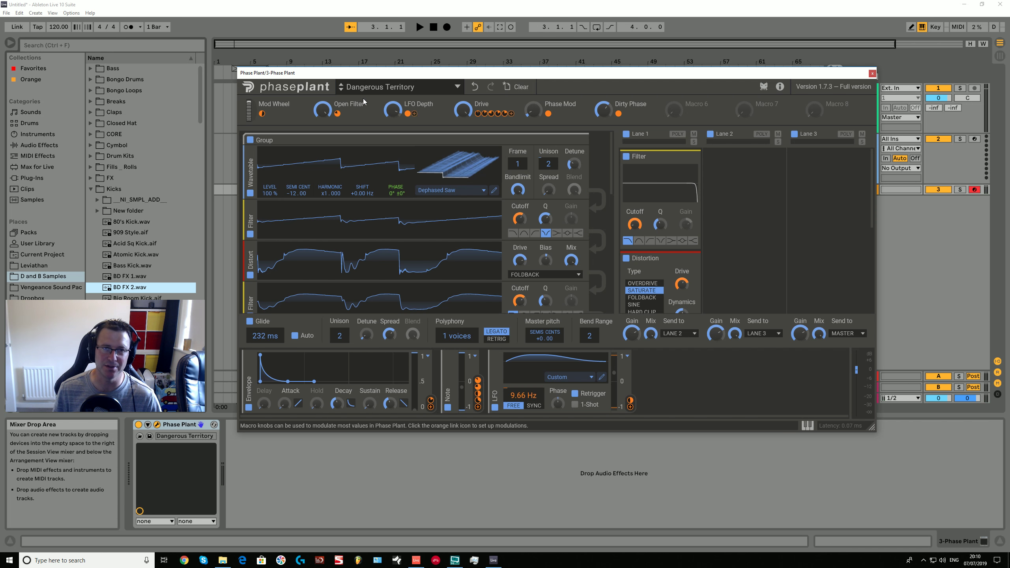
Step: Close the Phase Plant window and delete the device from track 3
{"action": "left_click", "coordinate": [457, 86]}
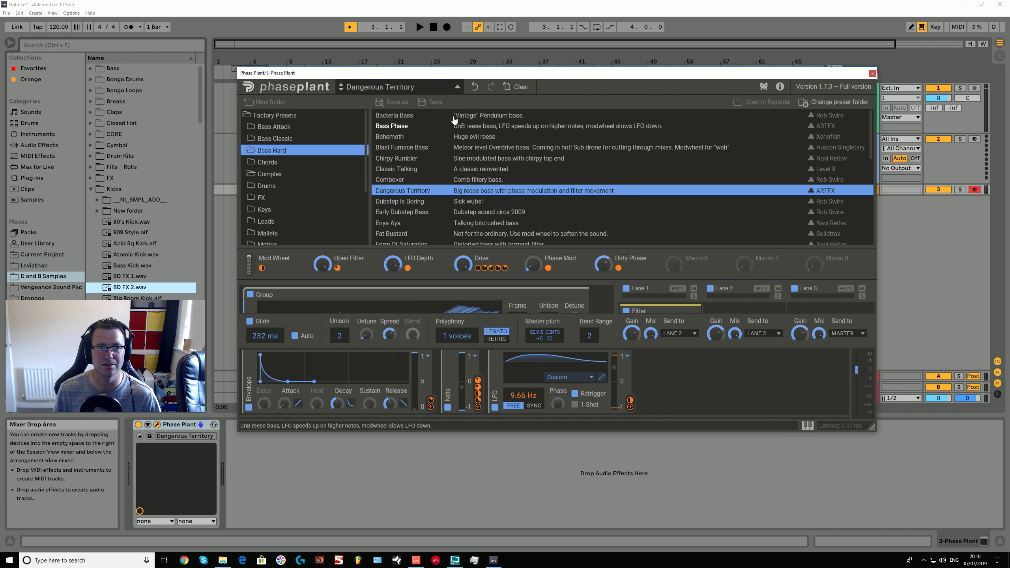
{"action": "left_click", "coordinate": [872, 74]}
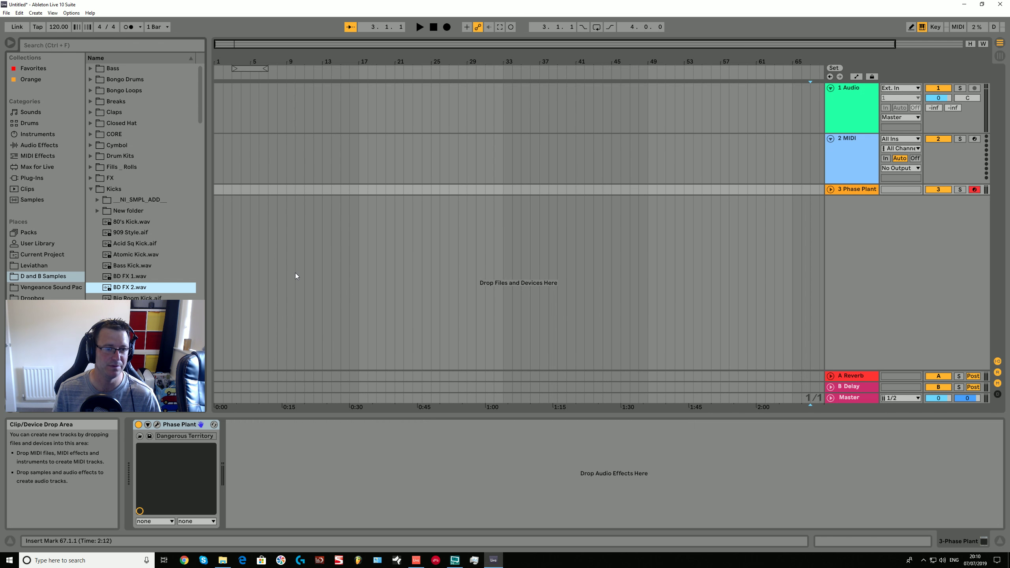
{"action": "right_click", "coordinate": [180, 424]}
{"action": "left_click", "coordinate": [207, 477]}
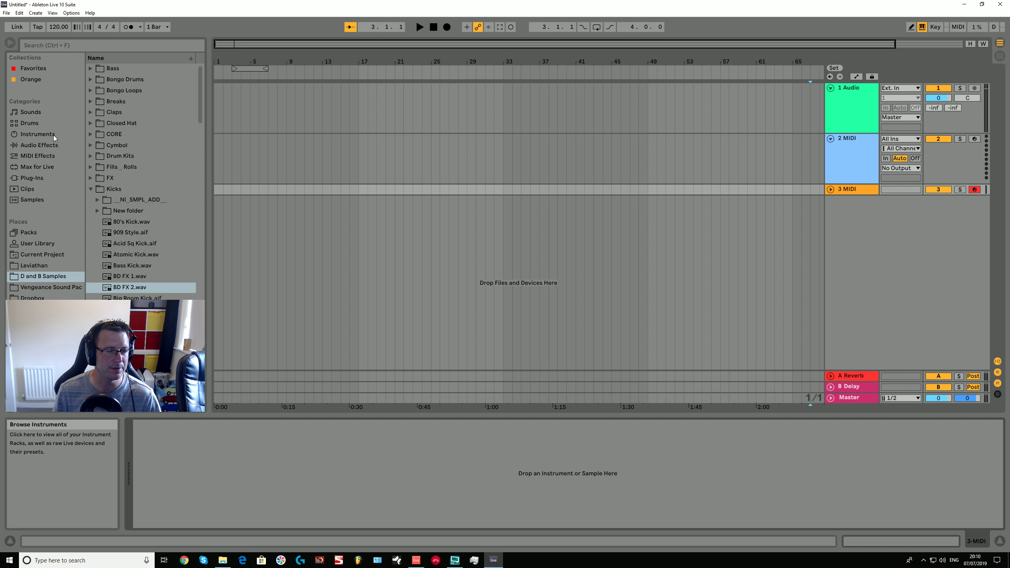
Step: Add a fresh Phase Plant instance on a new MIDI track from the plug-ins and open its window
{"action": "left_click", "coordinate": [35, 179]}
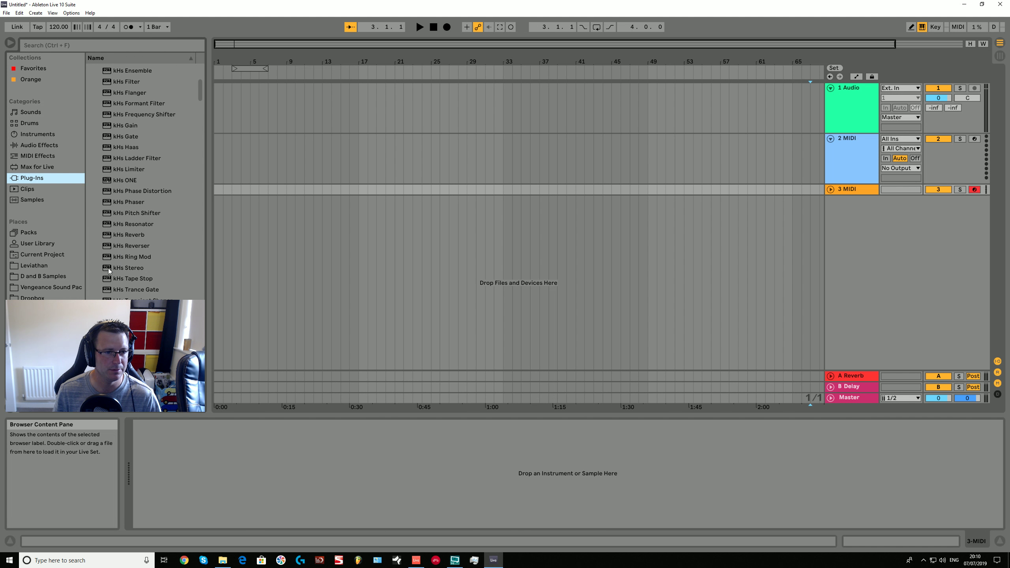
{"action": "left_click_drag", "start_coordinate": [778, 223], "coordinate": [772, 246]}
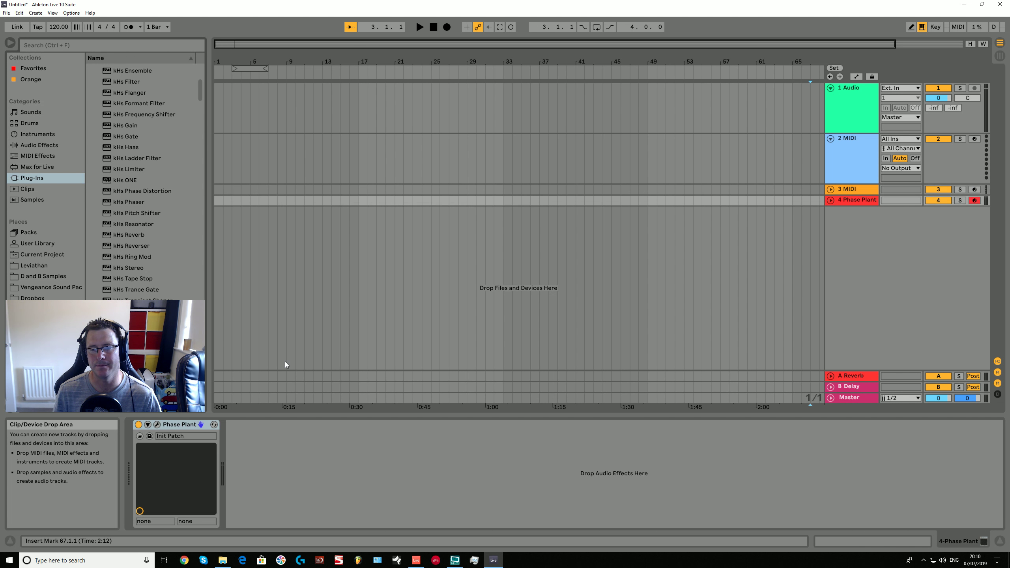
{"action": "left_click", "coordinate": [156, 425]}
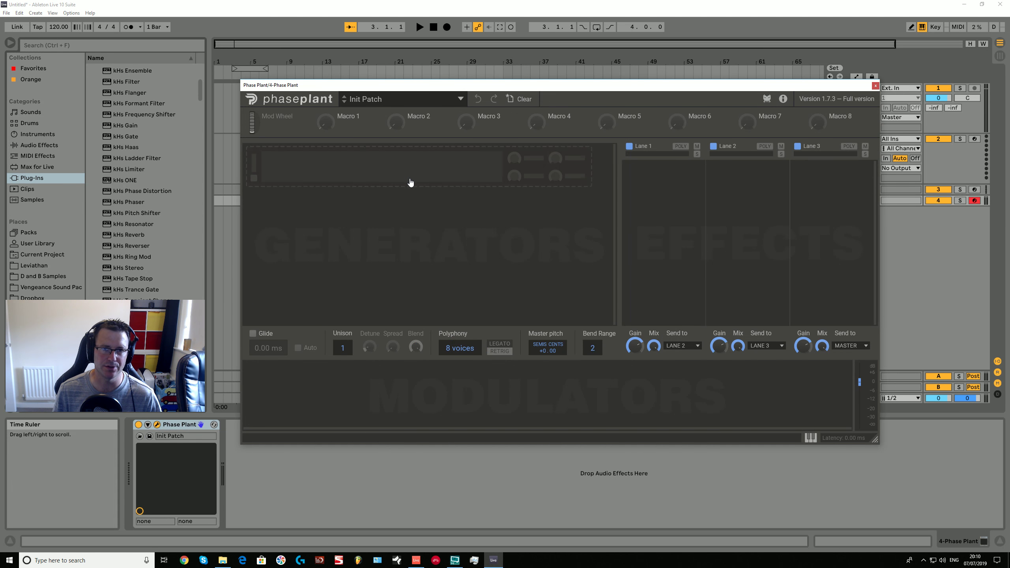
Step: Add two Analog generators and move the second one above the group's output module
{"action": "left_click", "coordinate": [412, 181]}
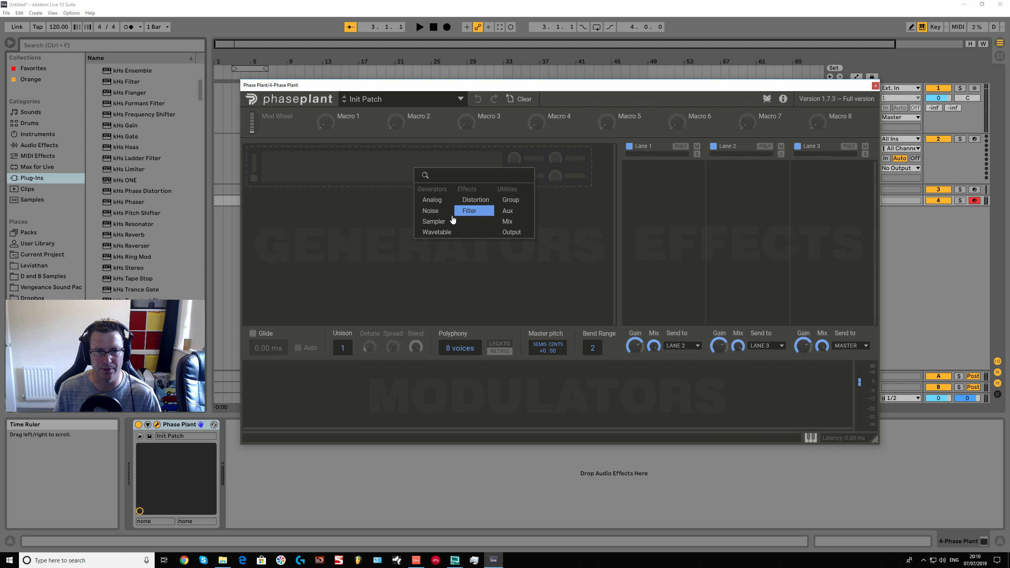
{"action": "left_click", "coordinate": [436, 201]}
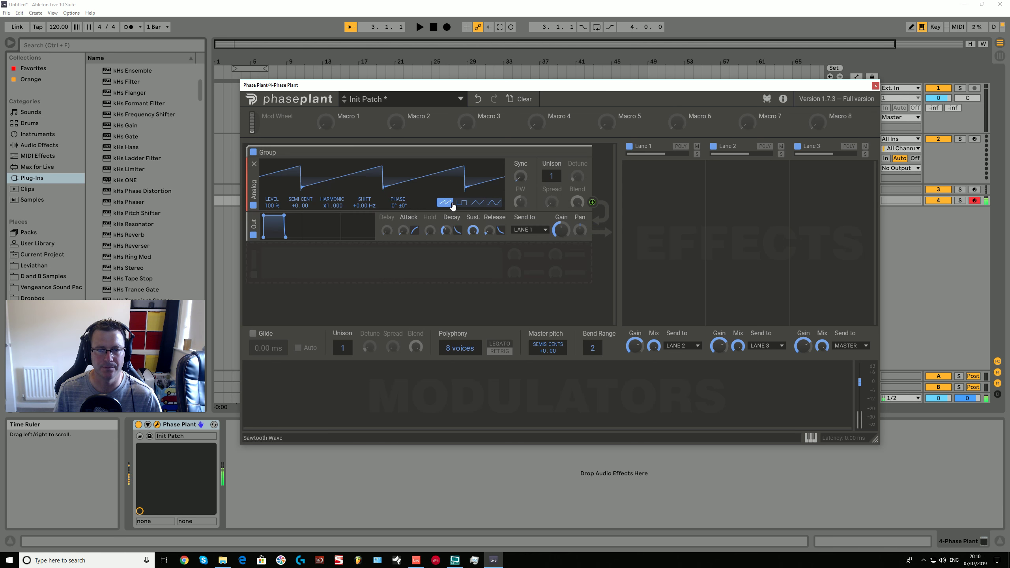
{"action": "left_click", "coordinate": [321, 263]}
{"action": "left_click", "coordinate": [313, 299]}
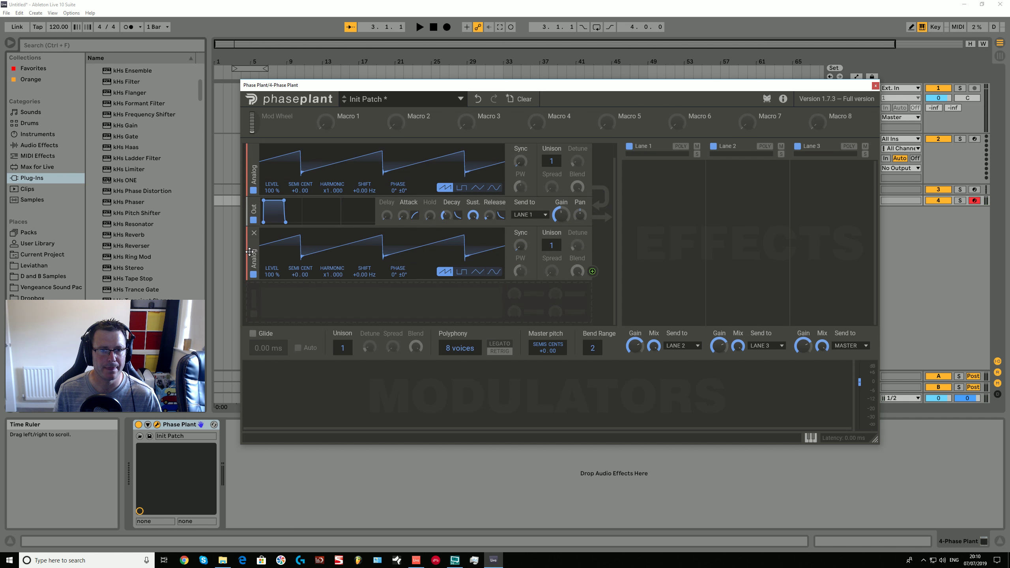
{"action": "left_click_drag", "start_coordinate": [254, 258], "coordinate": [257, 198]}
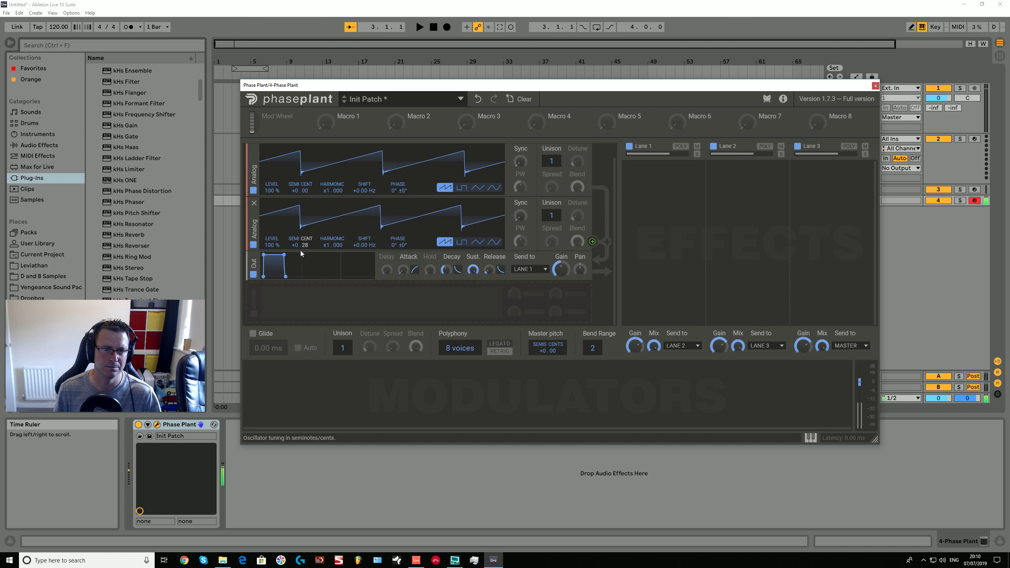
Step: Tune the second Analog generator to -12.68 and the first to -12.00 semitones
{"action": "left_click_drag", "start_coordinate": [302, 253], "coordinate": [301, 281]}
{"action": "left_click_drag", "start_coordinate": [296, 190], "coordinate": [295, 239]}
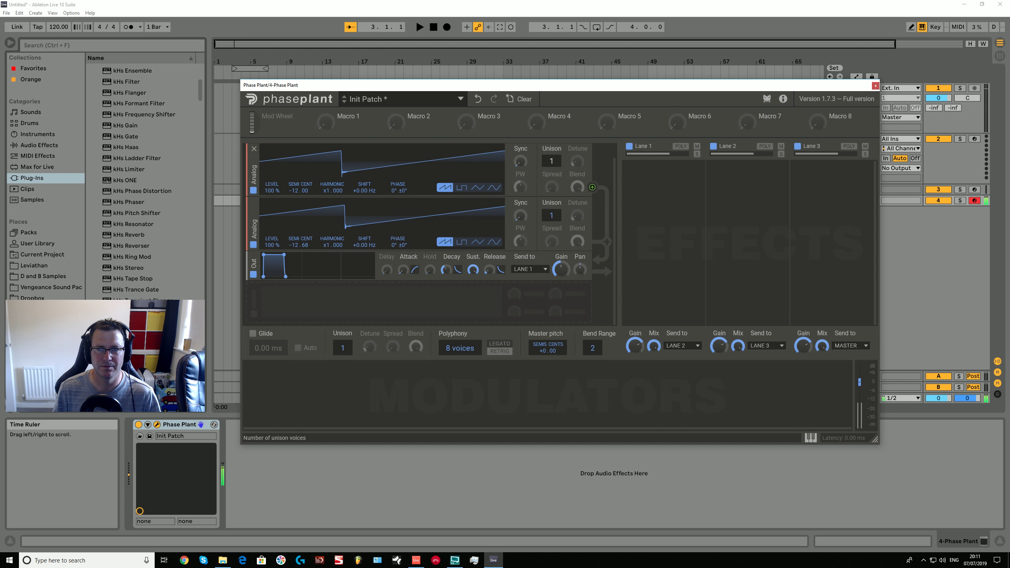
Step: Try 2 unison voices on both Analog generators and set them back to 1
{"action": "scroll", "coordinate": [552, 161], "scroll_direction": "up", "scroll_amount": 1}
{"action": "mouse_move", "coordinate": [577, 161]}
{"action": "scroll", "coordinate": [552, 215], "scroll_direction": "up", "scroll_amount": 1}
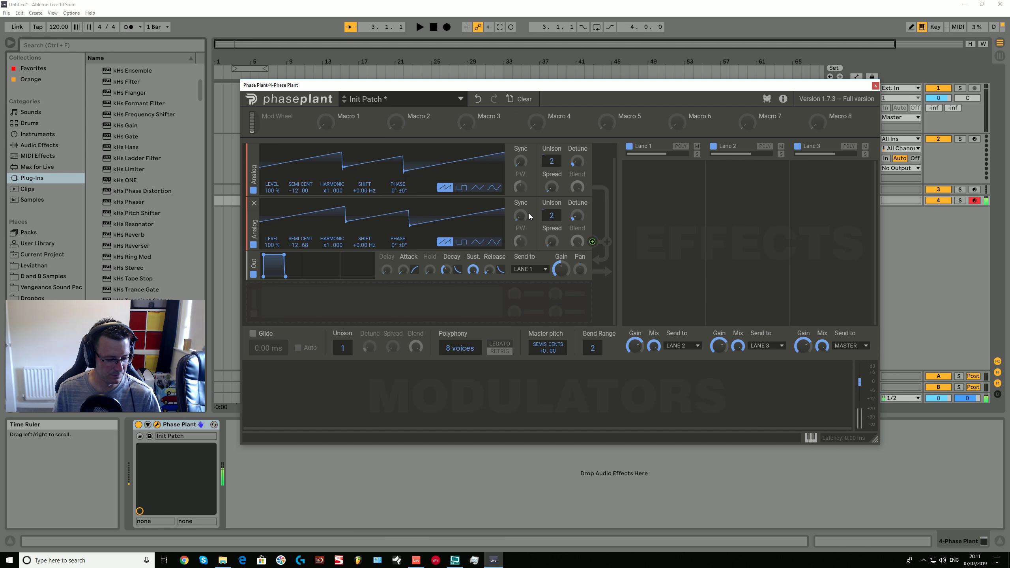
{"action": "scroll", "coordinate": [552, 160], "scroll_direction": "down", "scroll_amount": 1}
{"action": "scroll", "coordinate": [552, 216], "scroll_direction": "down", "scroll_amount": 1}
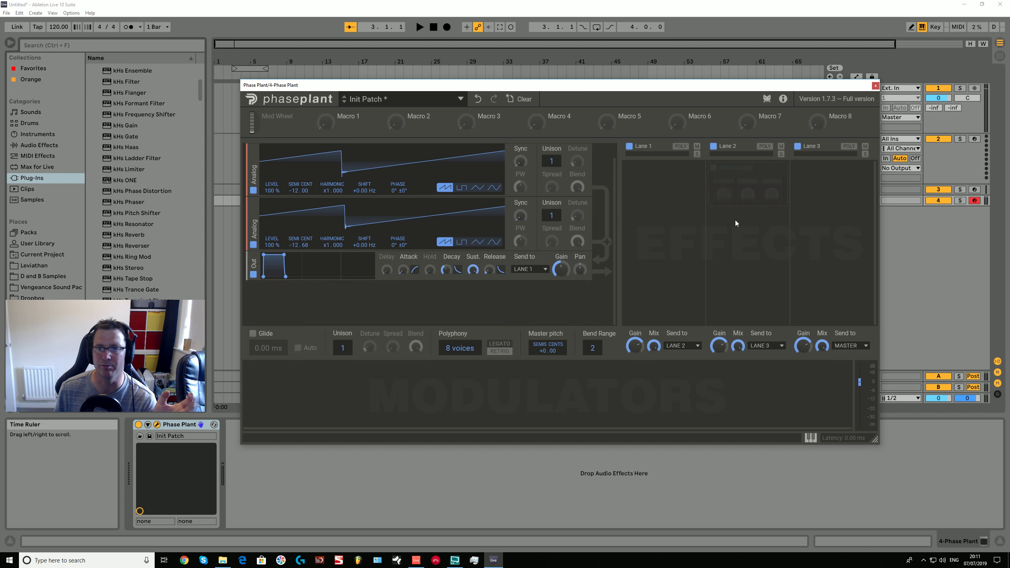
Step: Add a Distortion effect below the output module of the Analog generator group
{"action": "left_click", "coordinate": [358, 309]}
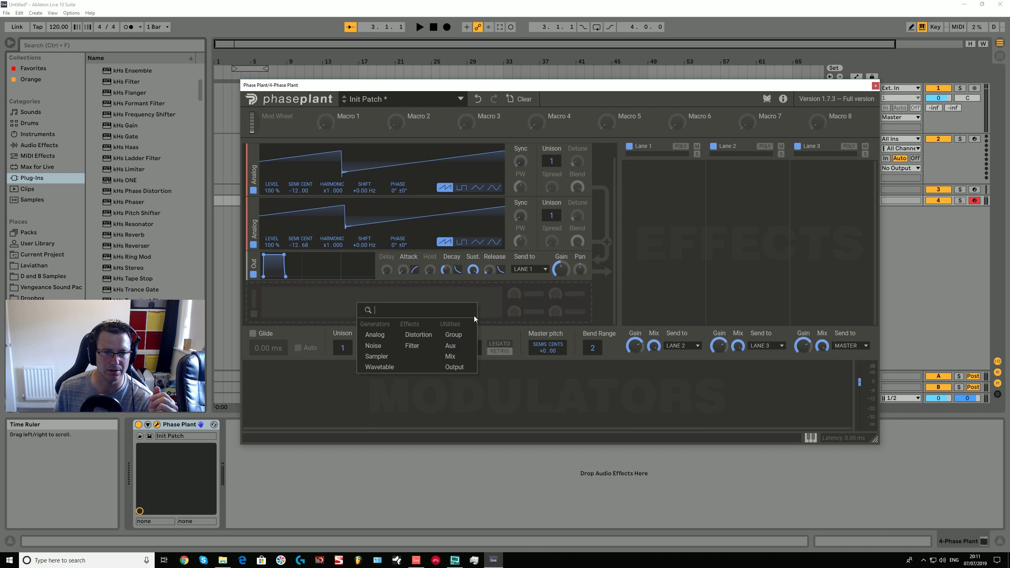
{"action": "left_click", "coordinate": [418, 337]}
{"action": "scroll", "coordinate": [349, 277], "scroll_direction": "down", "scroll_amount": 1}
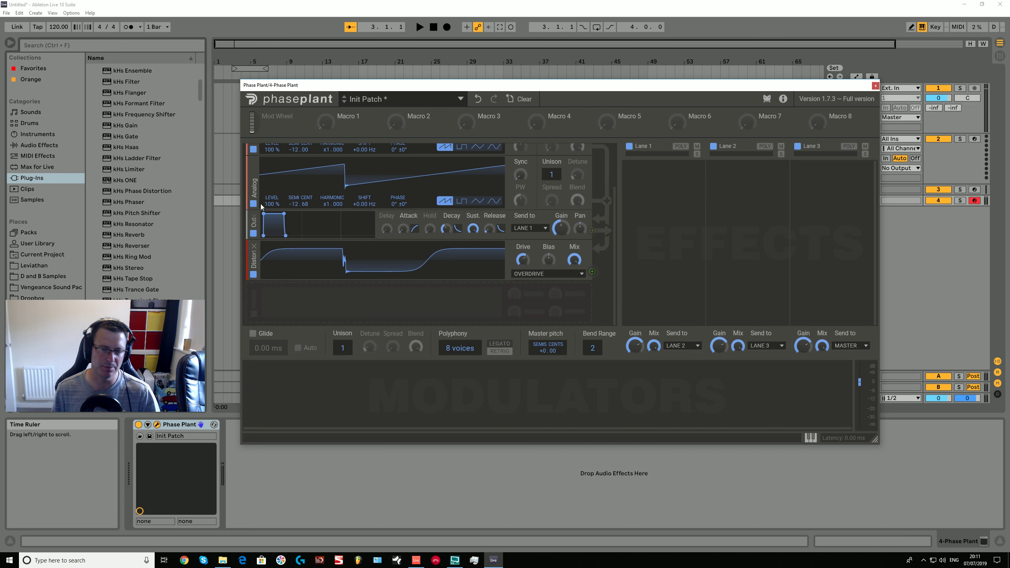
{"action": "scroll", "coordinate": [313, 205], "scroll_direction": "up", "scroll_amount": 2}
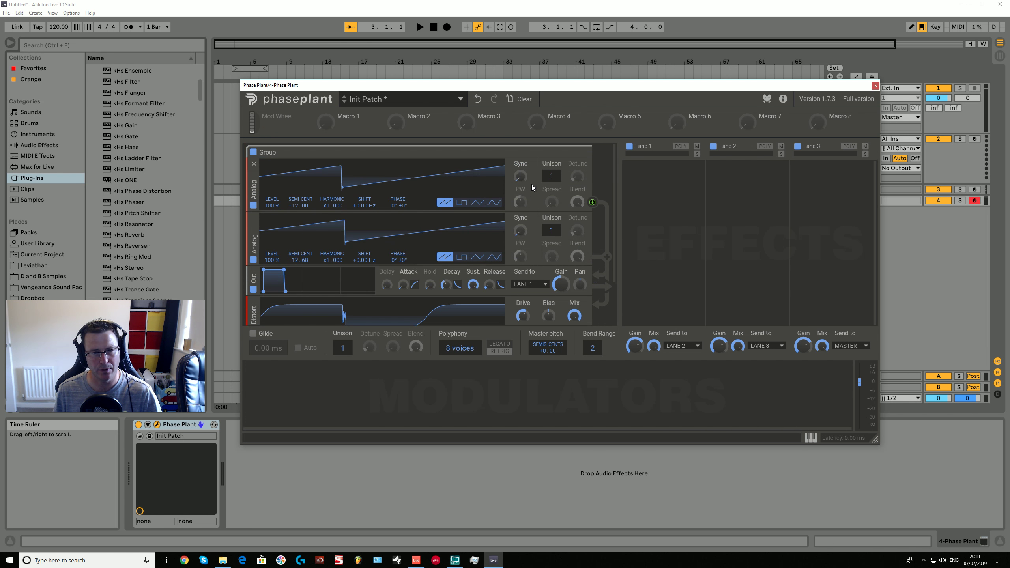
{"action": "scroll", "coordinate": [294, 259], "scroll_direction": "down", "scroll_amount": 1}
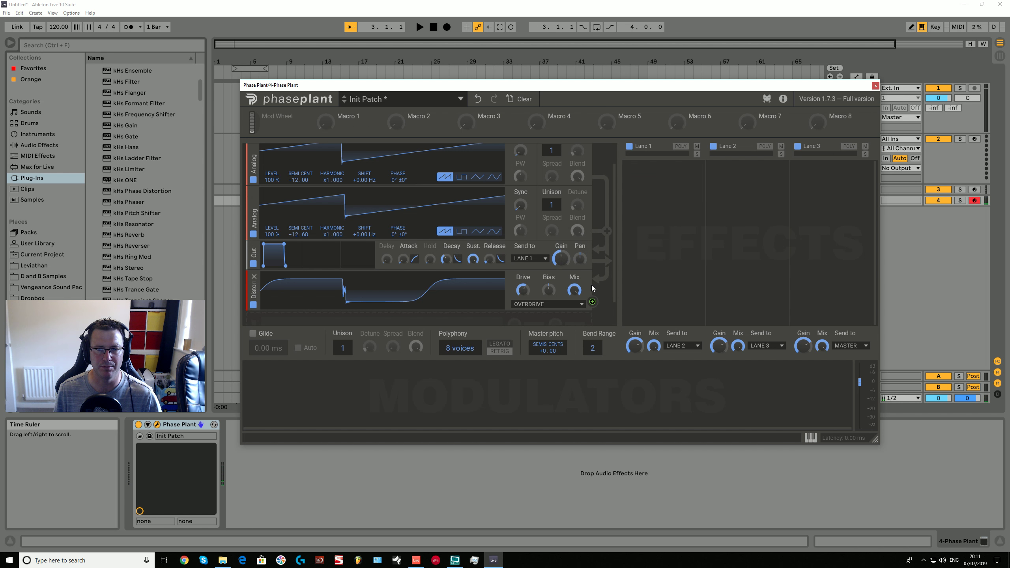
Step: Move the Distortion effect above the group's output module and adjust its drive and bias
{"action": "left_click_drag", "start_coordinate": [574, 291], "coordinate": [549, 284]}
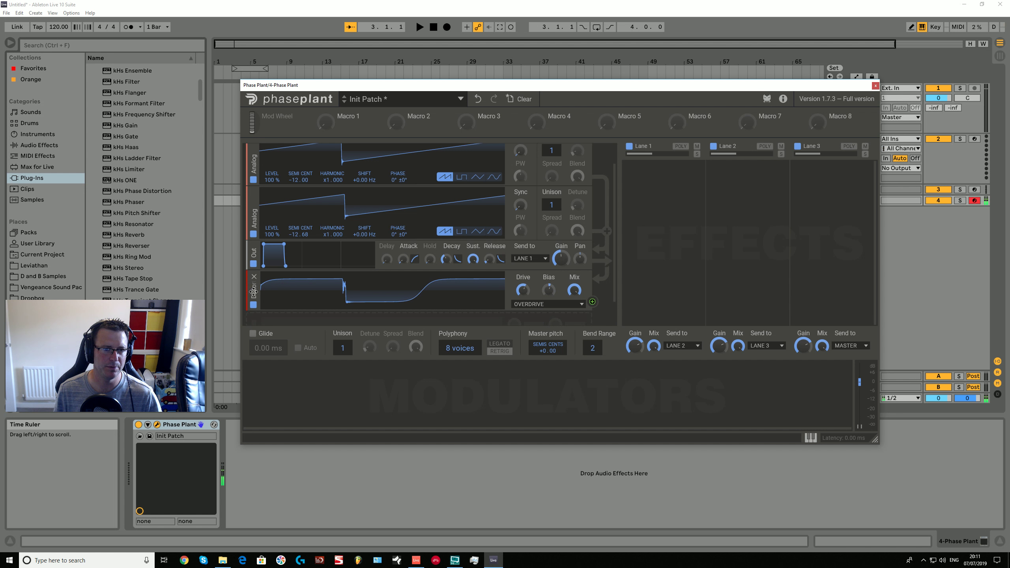
{"action": "left_click_drag", "start_coordinate": [253, 292], "coordinate": [254, 257]}
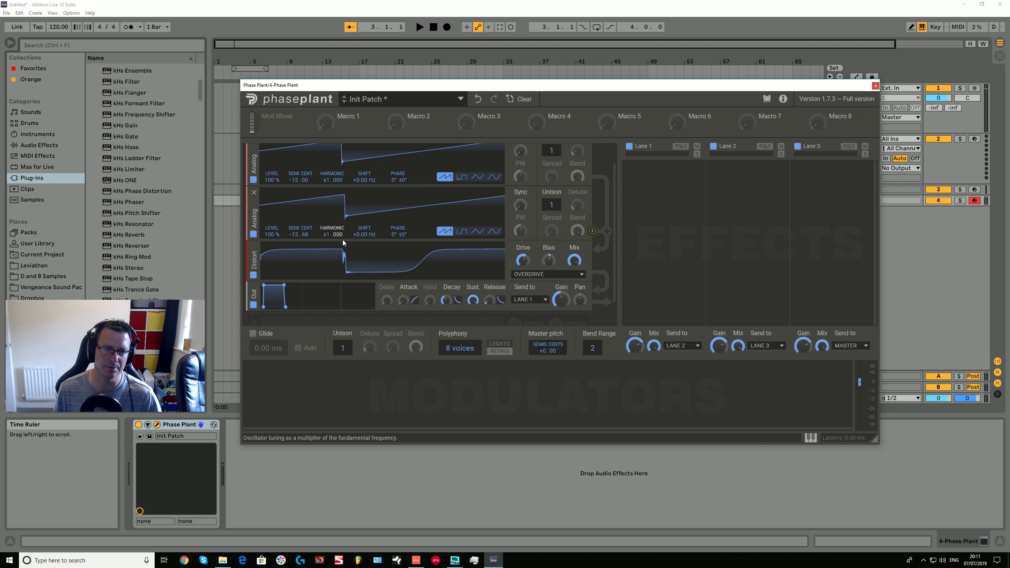
{"action": "left_click_drag", "start_coordinate": [549, 261], "coordinate": [550, 258]}
Step: Try the Saturate type on the Distortion effect with its mix at 100 %
{"action": "left_click", "coordinate": [537, 274]}
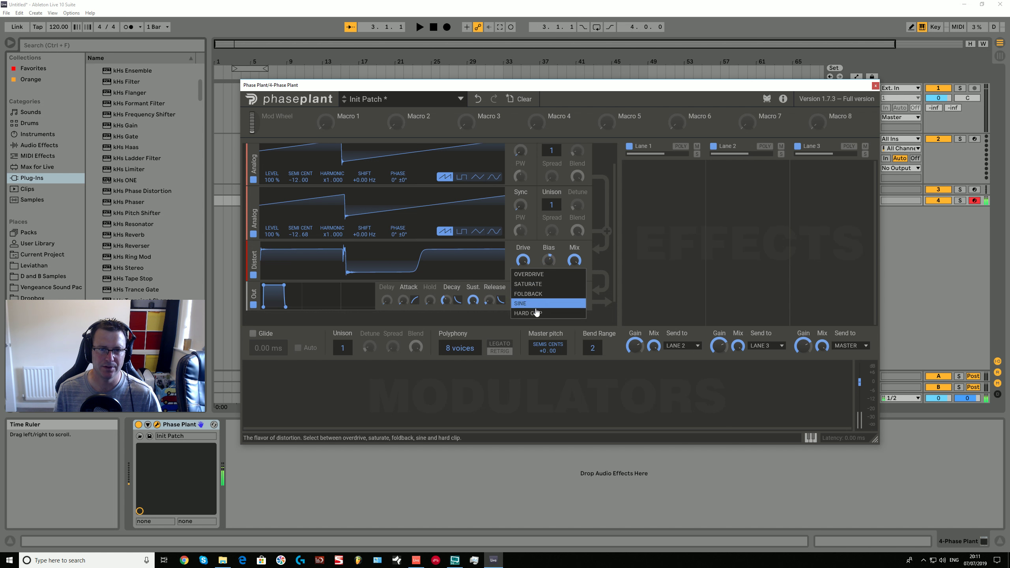
{"action": "left_click", "coordinate": [541, 293]}
{"action": "left_click_drag", "start_coordinate": [574, 261], "coordinate": [575, 238]}
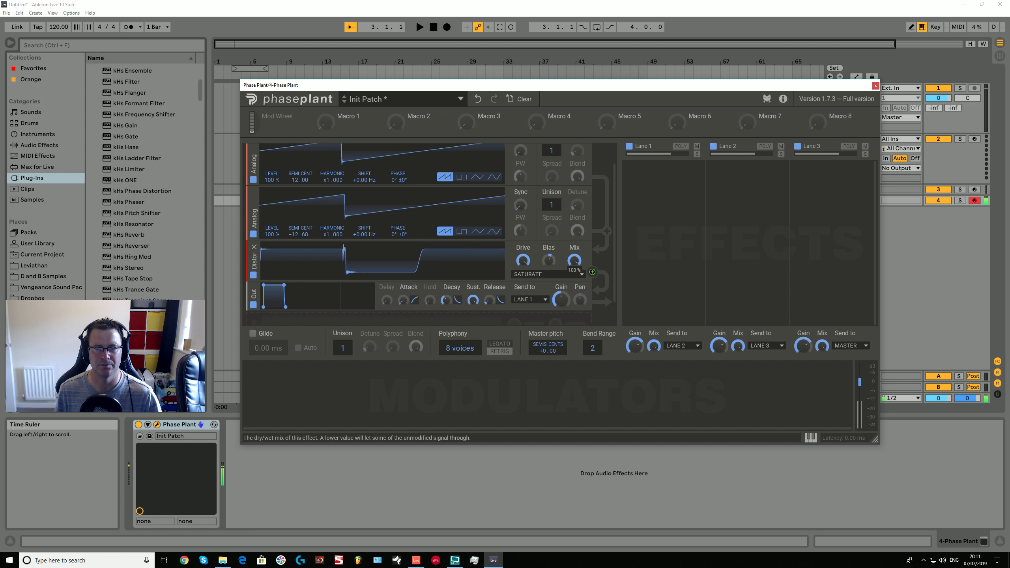
Step: Switch the Distortion effect to the Sine type and lower its drive
{"action": "left_click", "coordinate": [551, 275]}
{"action": "left_click", "coordinate": [540, 303]}
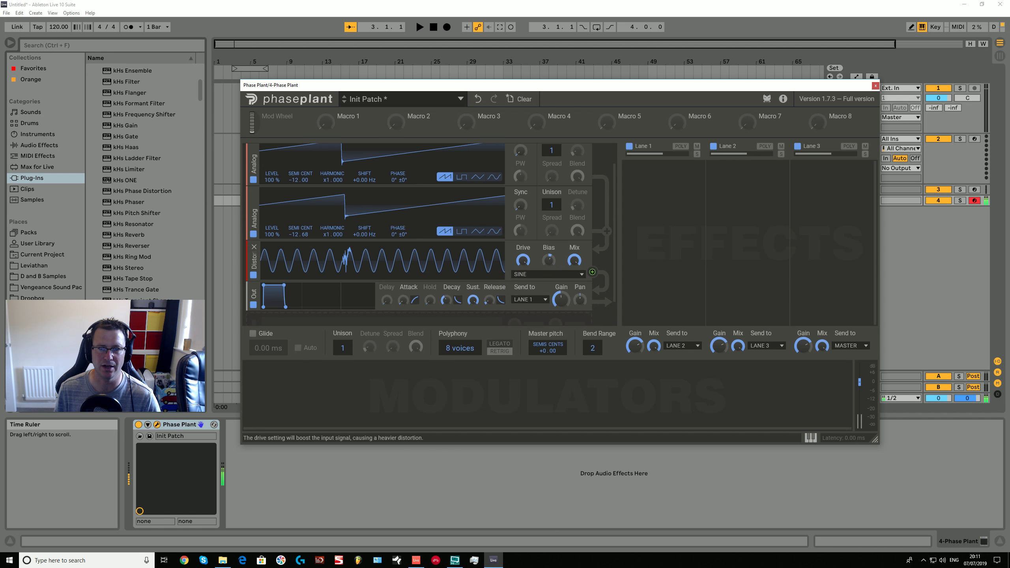
{"action": "left_click_drag", "start_coordinate": [529, 268], "coordinate": [529, 293]}
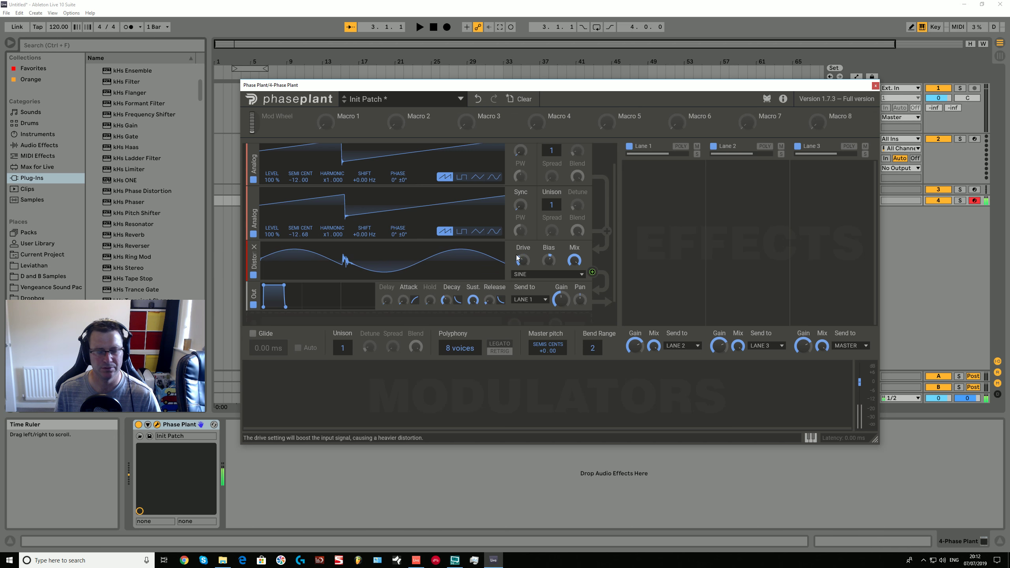
Step: Add a Filter module to the generator group and move it between the Distortion and the output module
{"action": "scroll", "coordinate": [505, 231], "scroll_direction": "down", "scroll_amount": 2}
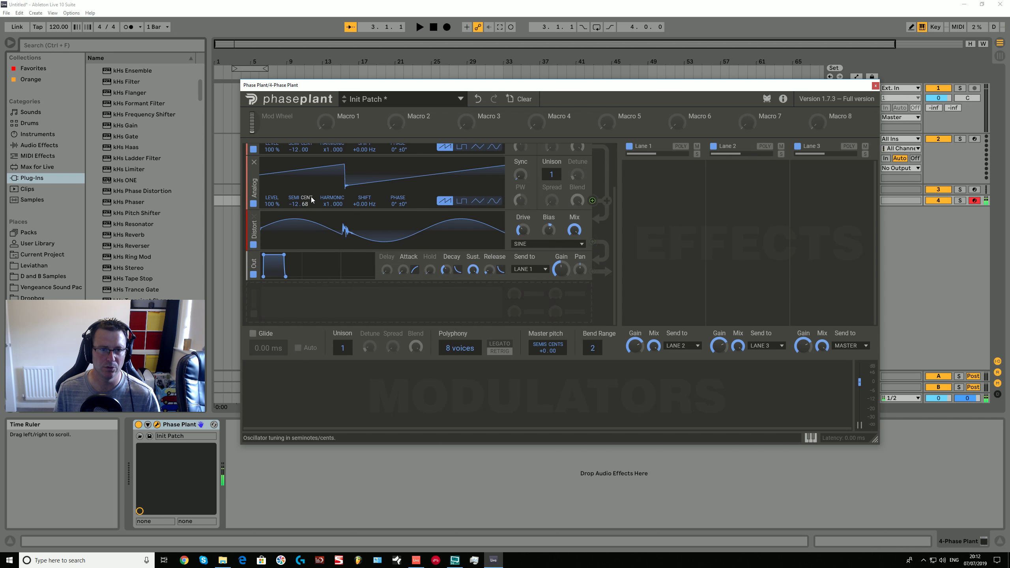
{"action": "left_click", "coordinate": [311, 317]}
{"action": "left_click", "coordinate": [405, 347]}
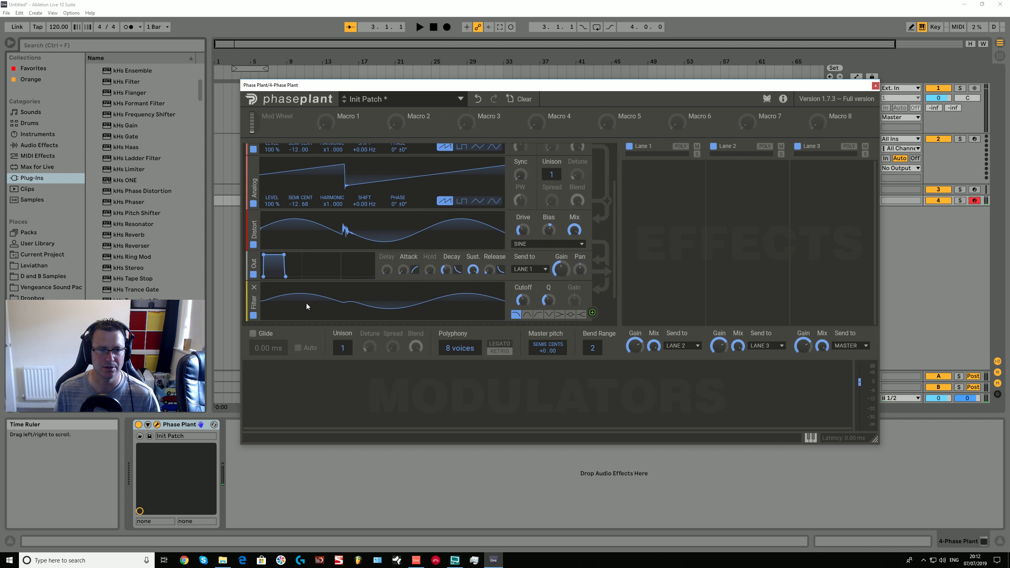
{"action": "left_click_drag", "start_coordinate": [255, 301], "coordinate": [255, 267]}
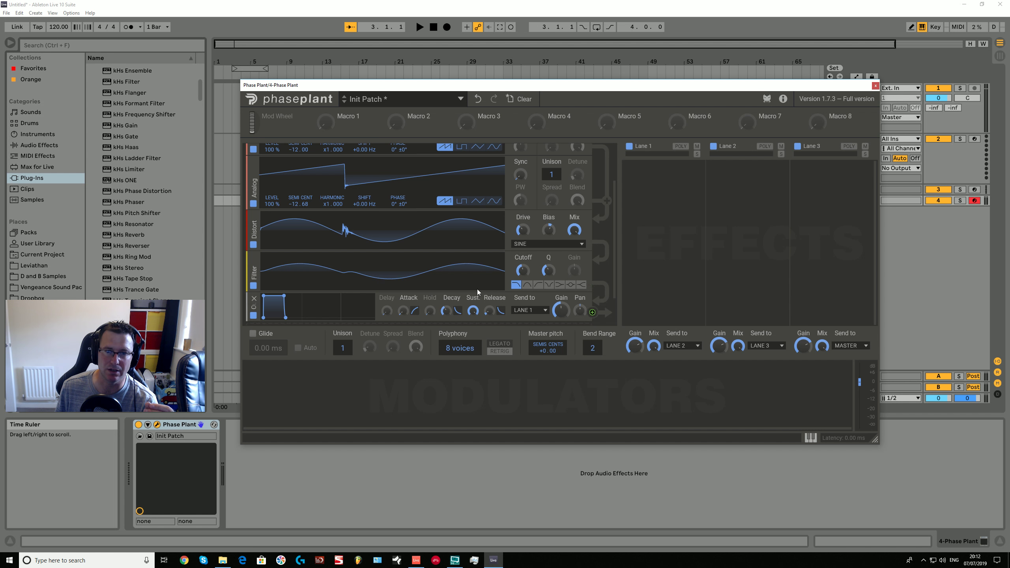
Step: Try a Filter effect in Lane 1 and remove it
{"action": "left_click_drag", "start_coordinate": [464, 292], "coordinate": [657, 189]}
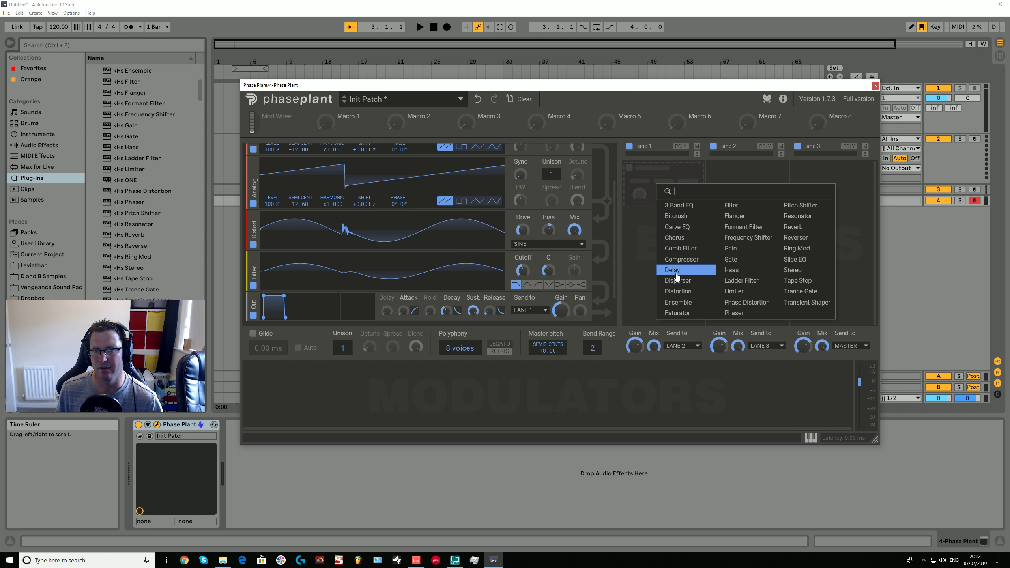
{"action": "left_click", "coordinate": [732, 205]}
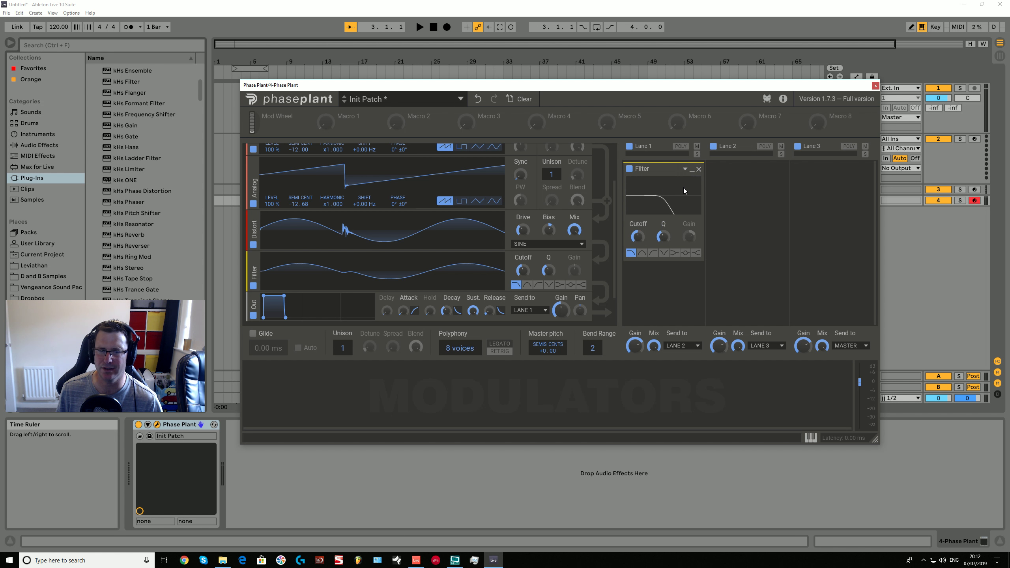
{"action": "left_click", "coordinate": [699, 169]}
Step: Add a Ladder Filter to Lane 1, switch it to Diode and adjust its cutoff and resonance
{"action": "left_click", "coordinate": [661, 187]}
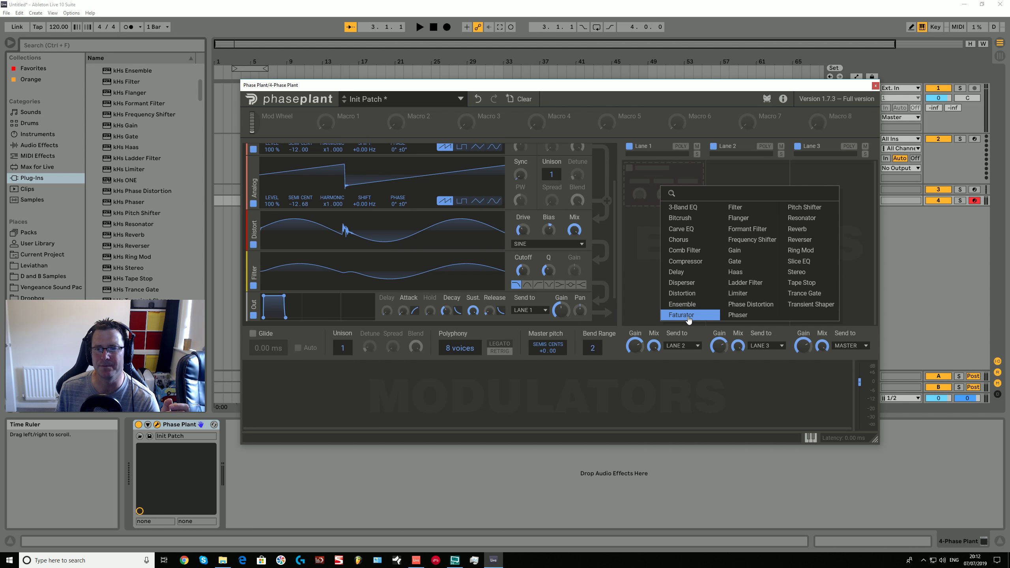
{"action": "left_click", "coordinate": [753, 285]}
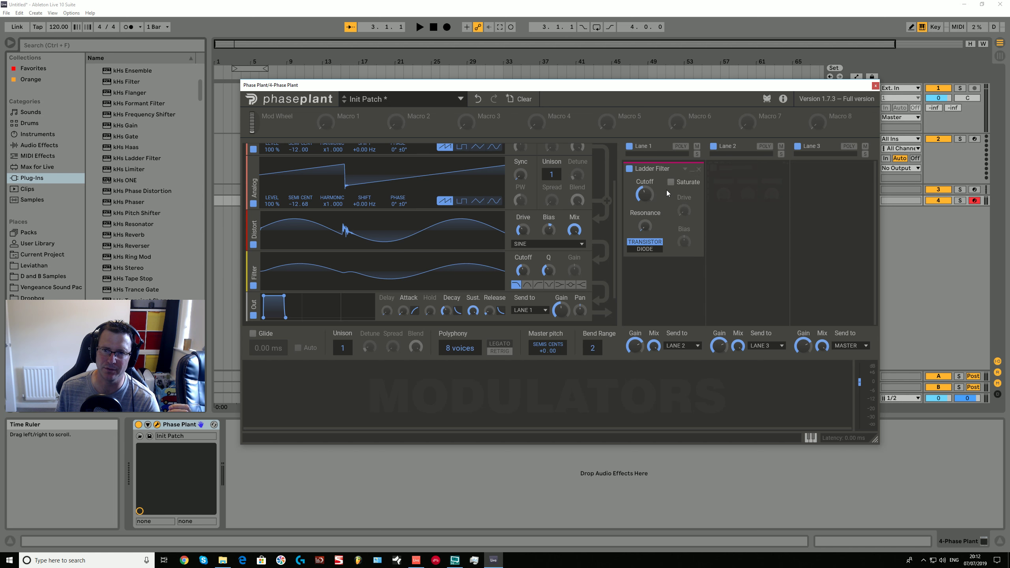
{"action": "left_click", "coordinate": [653, 249]}
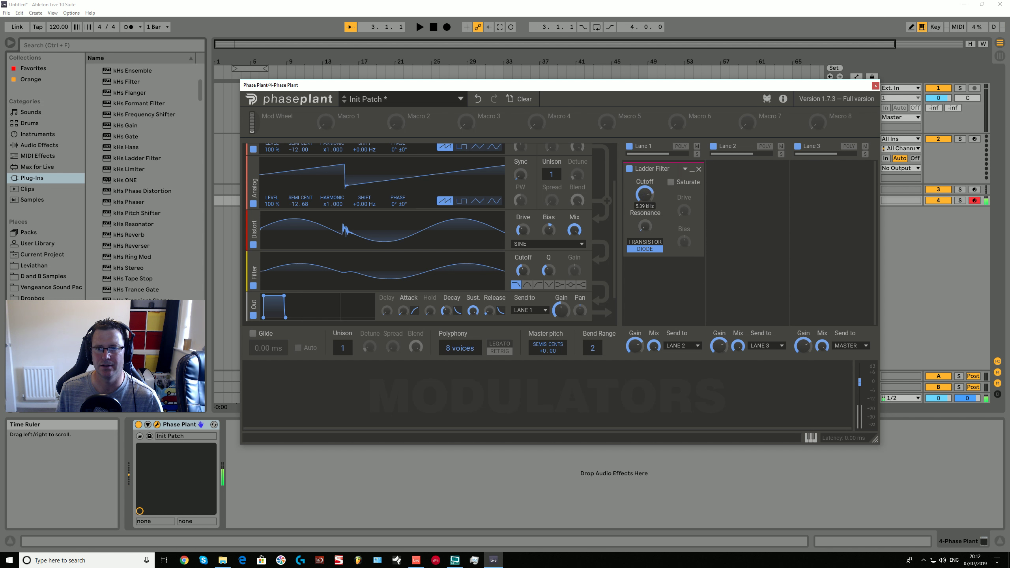
{"action": "left_click_drag", "start_coordinate": [636, 230], "coordinate": [636, 221]}
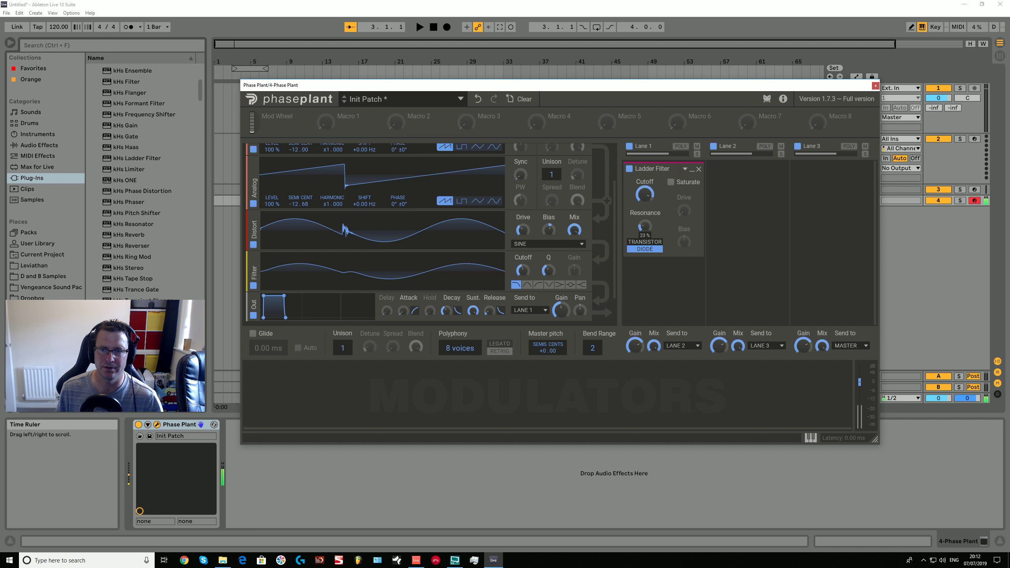
Step: Enable Saturate on the Ladder Filter and raise its bias
{"action": "left_click", "coordinate": [672, 183]}
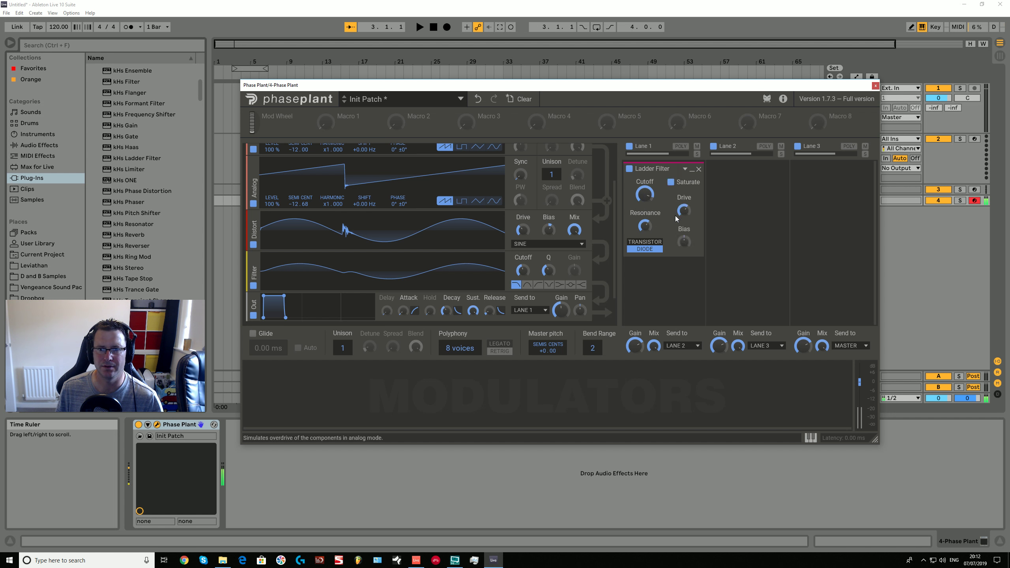
{"action": "scroll", "coordinate": [608, 285], "scroll_direction": "down", "scroll_amount": 2}
{"action": "scroll", "coordinate": [609, 284], "scroll_direction": "up", "scroll_amount": 3}
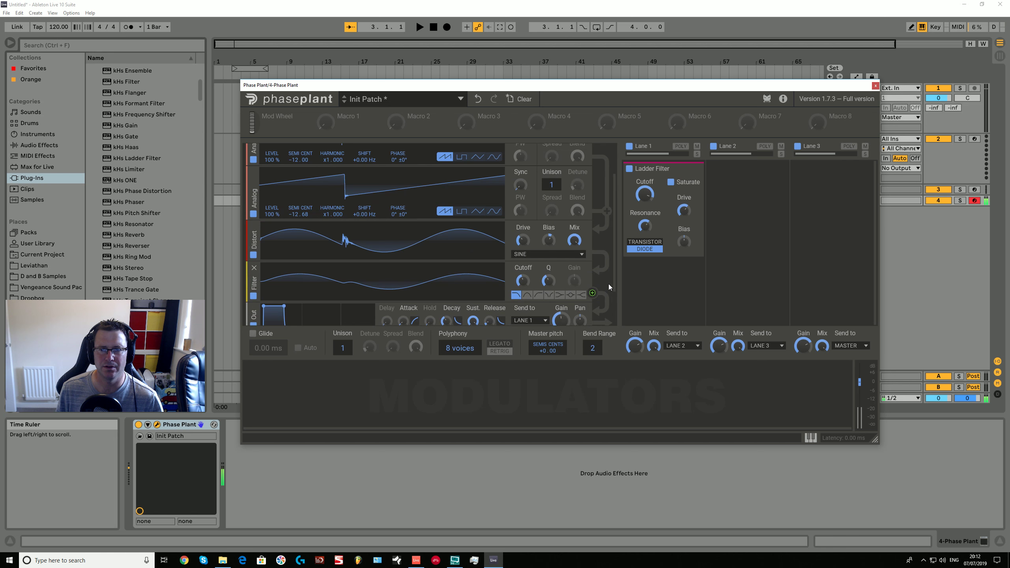
{"action": "left_click_drag", "start_coordinate": [684, 239], "coordinate": [683, 232]}
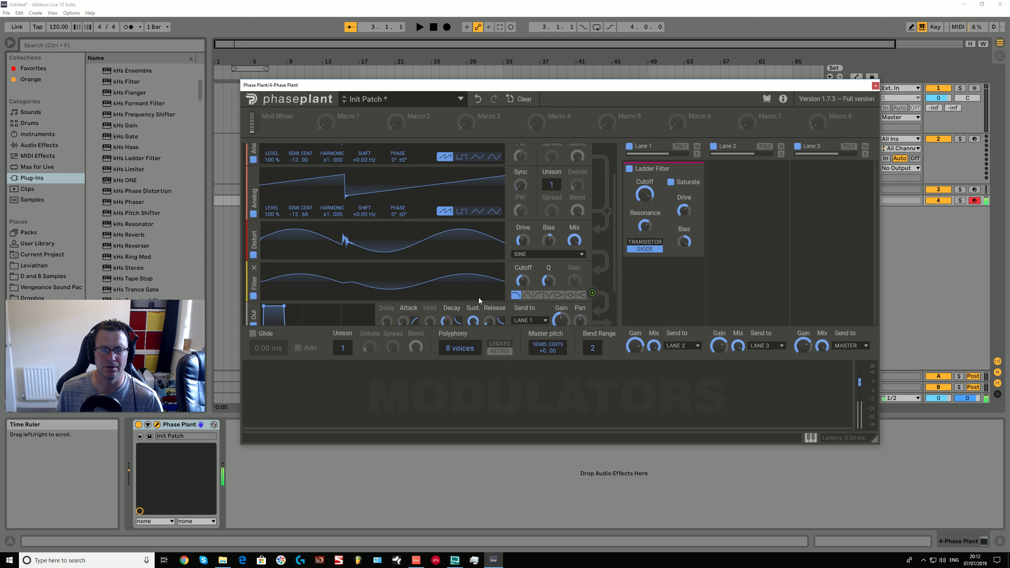
Step: Bypass the Filter module between the Distortion and the output module in the generator group
{"action": "scroll", "coordinate": [473, 219], "scroll_direction": "down", "scroll_amount": 2}
{"action": "scroll", "coordinate": [473, 220], "scroll_direction": "down", "scroll_amount": 3}
{"action": "scroll", "coordinate": [432, 237], "scroll_direction": "up", "scroll_amount": 2}
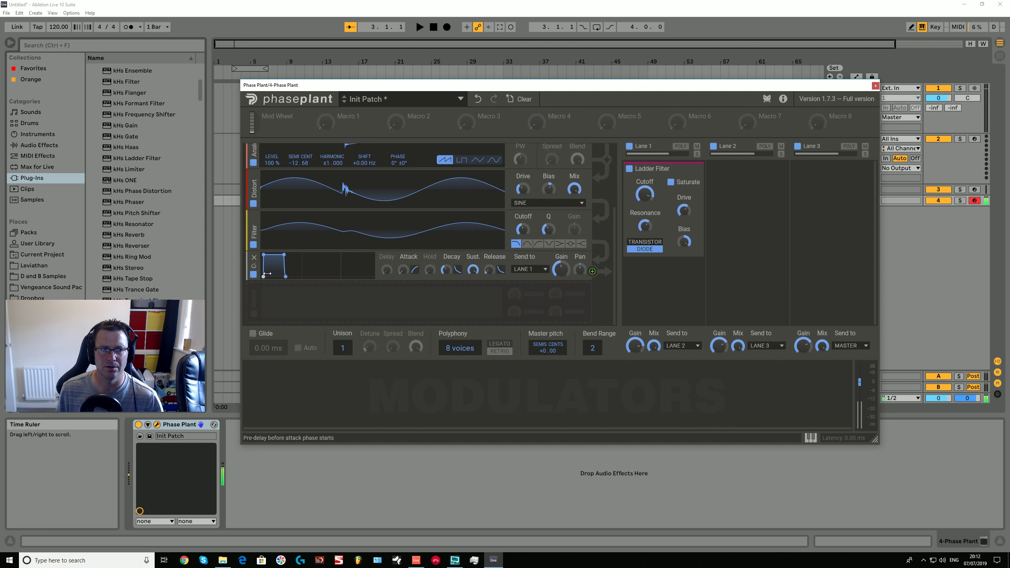
{"action": "left_click", "coordinate": [253, 246]}
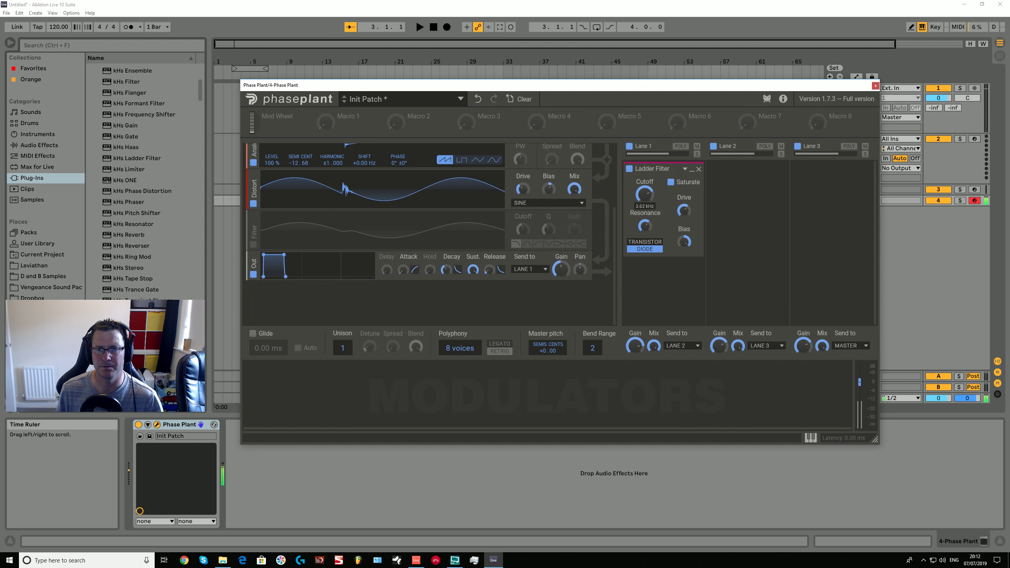
Step: Remove the Ladder Filter from Lane 1
{"action": "left_click", "coordinate": [699, 170]}
{"action": "left_click", "coordinate": [655, 184]}
{"action": "left_click", "coordinate": [740, 224]}
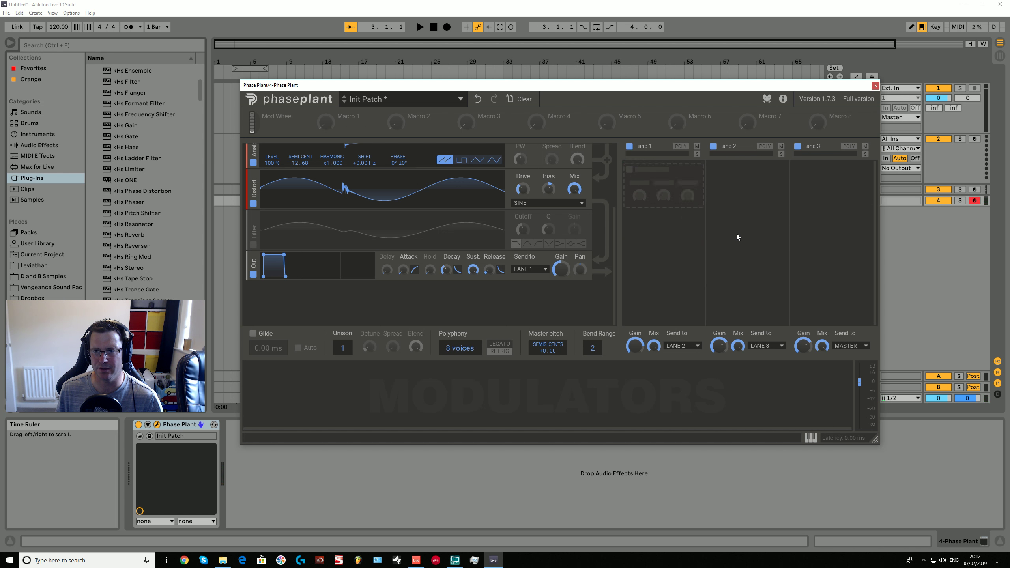
Step: Try a Faturator effect in Lane 1, adjusting its color and Stereo Turbo, and remove it
{"action": "left_click", "coordinate": [685, 186]}
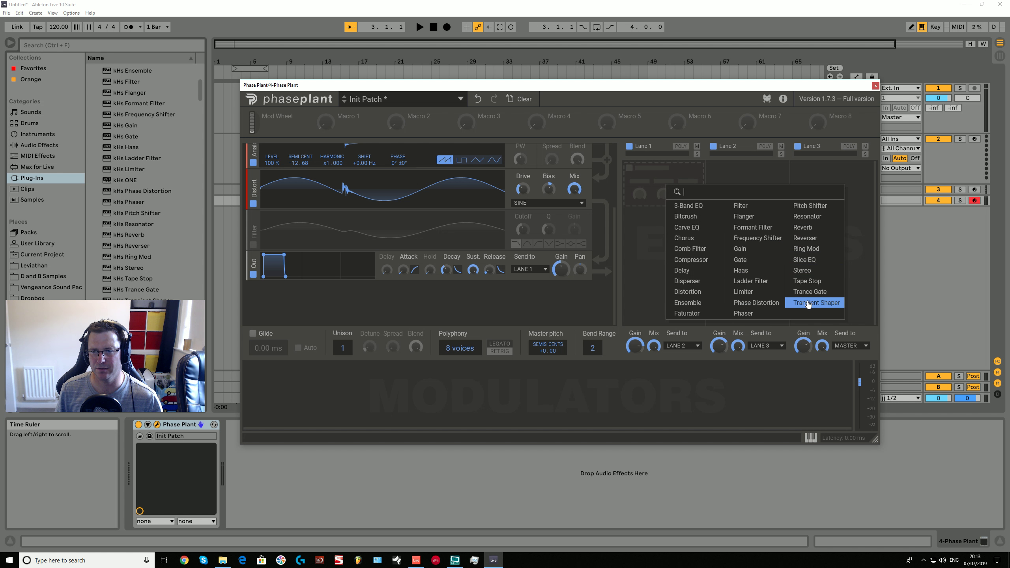
{"action": "left_click", "coordinate": [687, 314]}
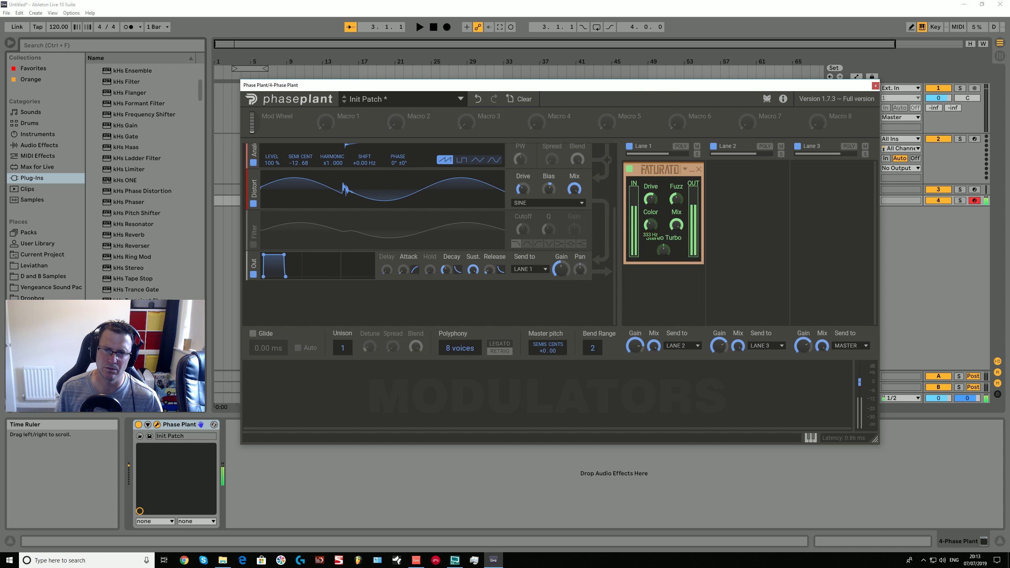
{"action": "left_click_drag", "start_coordinate": [664, 250], "coordinate": [687, 257]}
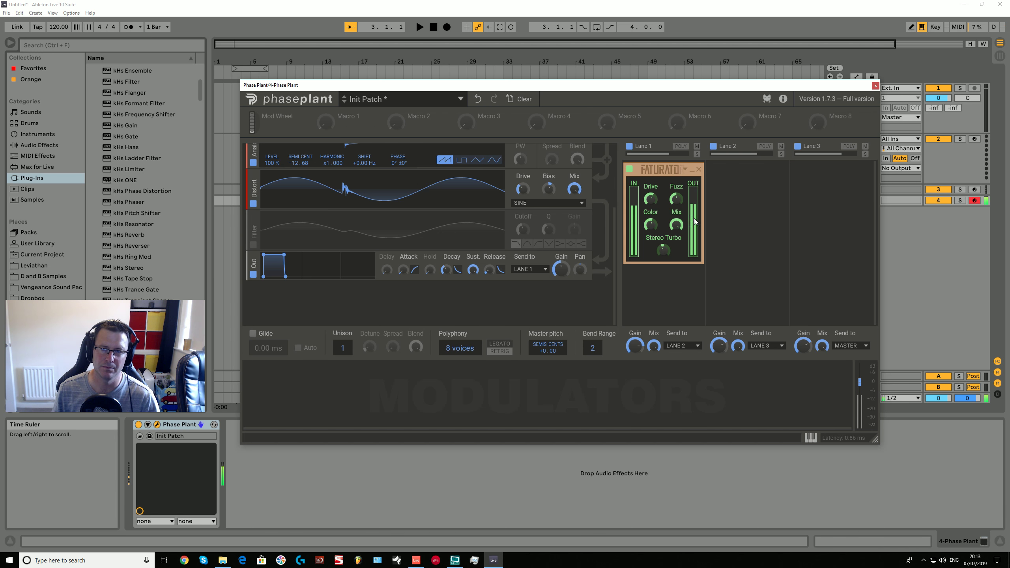
{"action": "left_click", "coordinate": [698, 170]}
Step: Add a Trance Gate effect to Lane 1
{"action": "left_click", "coordinate": [669, 188]}
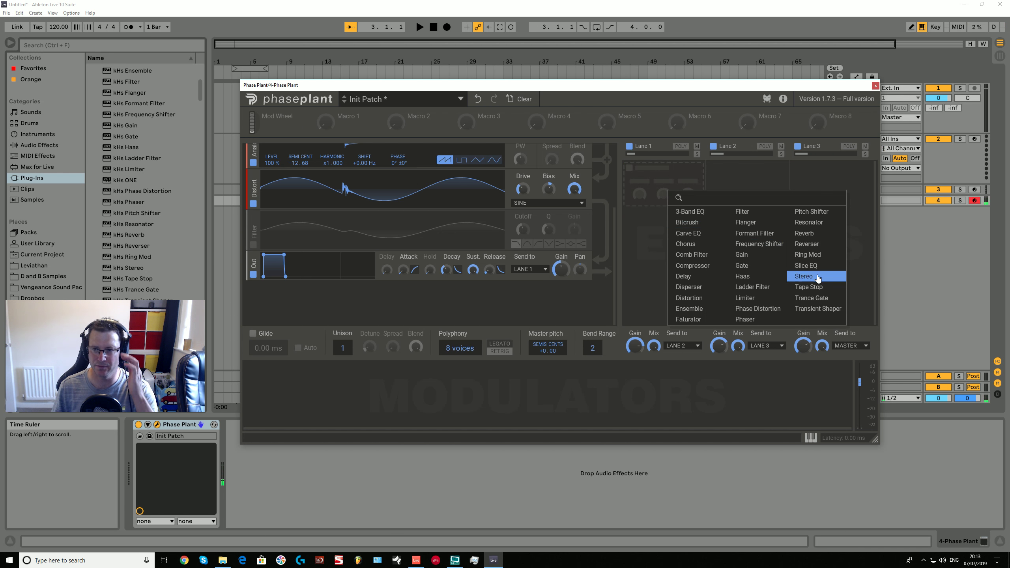
{"action": "left_click", "coordinate": [806, 301]}
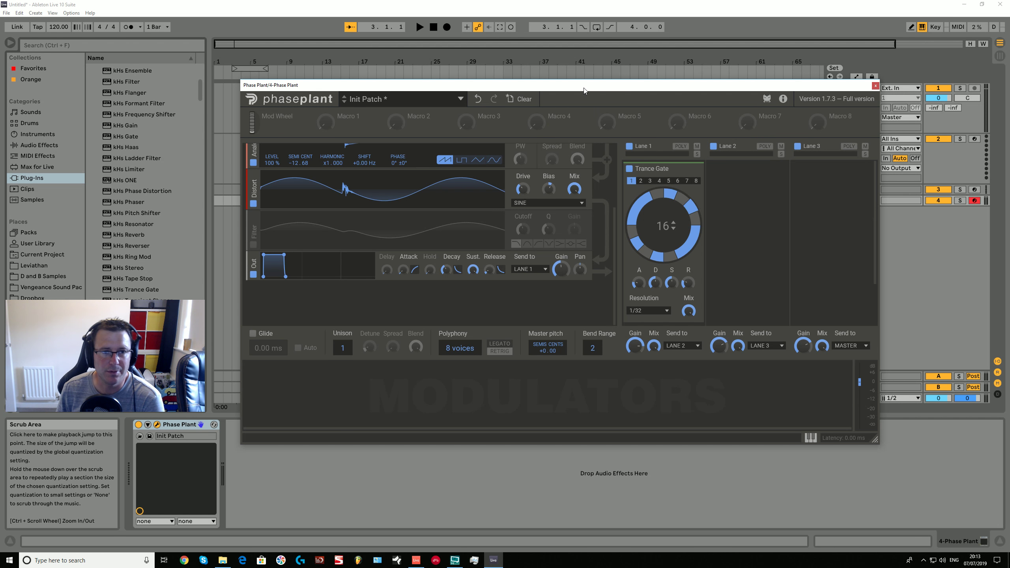
{"action": "left_click_drag", "start_coordinate": [584, 90], "coordinate": [563, 110]}
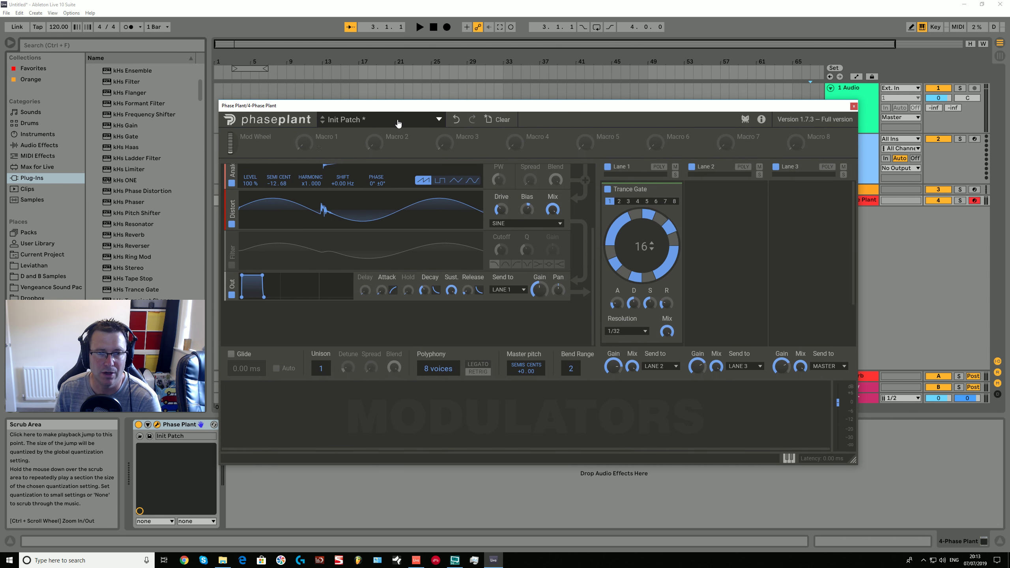
{"action": "left_click_drag", "start_coordinate": [410, 106], "coordinate": [451, 104]}
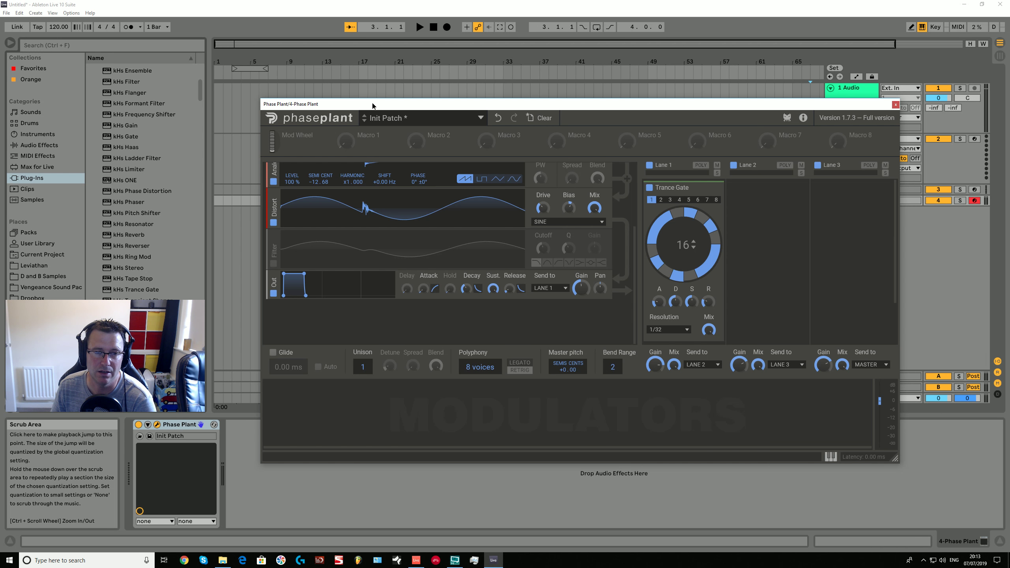
{"action": "left_click_drag", "start_coordinate": [373, 105], "coordinate": [336, 97]}
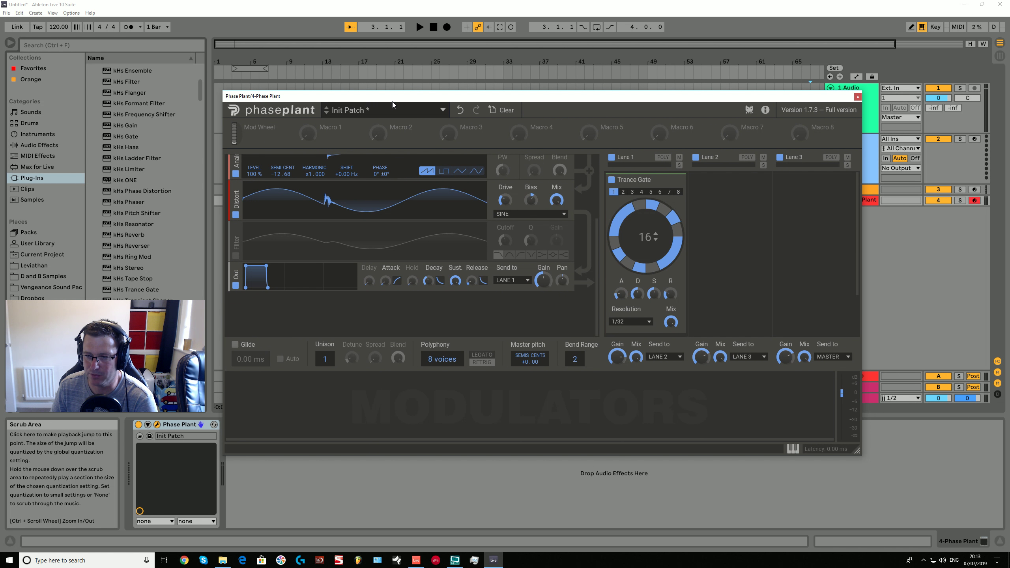
{"action": "left_click_drag", "start_coordinate": [406, 100], "coordinate": [397, 93]}
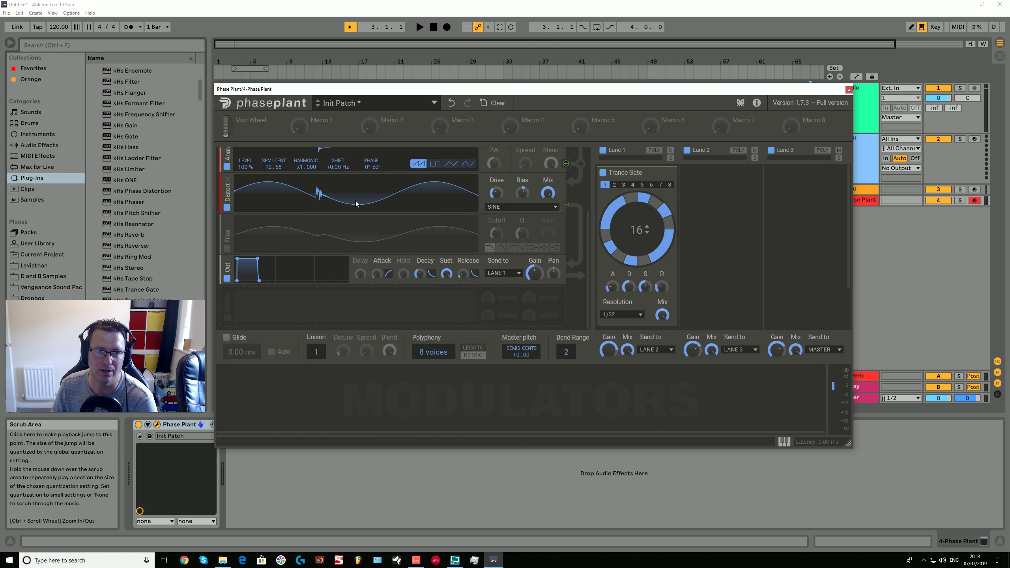
{"action": "scroll", "coordinate": [410, 191], "scroll_direction": "up", "scroll_amount": 3}
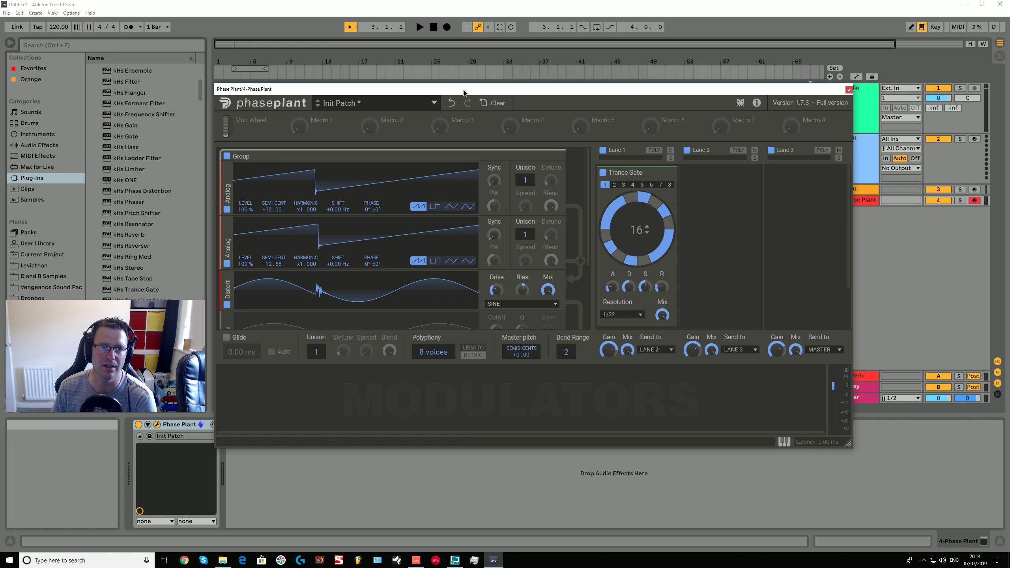
{"action": "left_click_drag", "start_coordinate": [464, 92], "coordinate": [467, 93]}
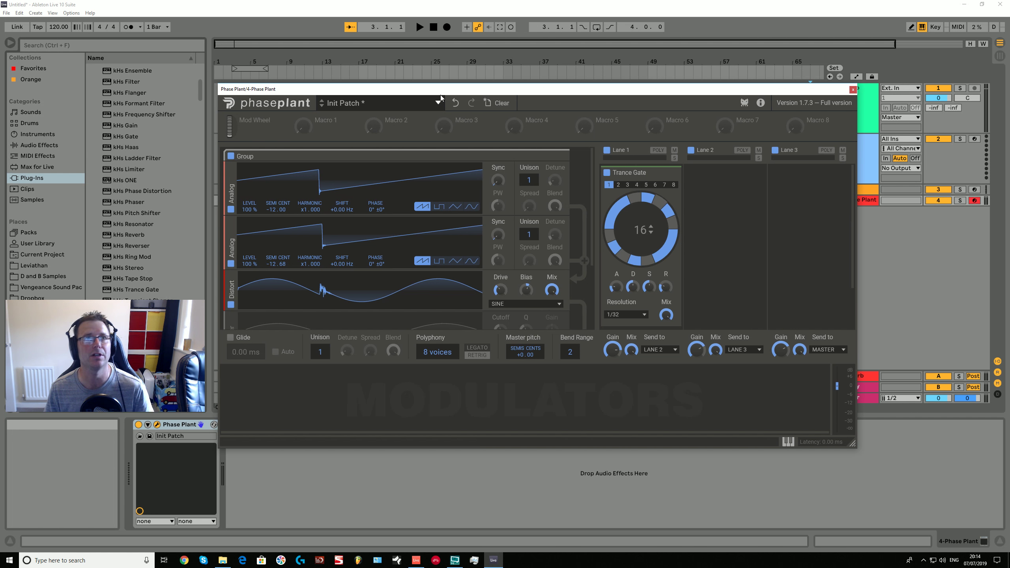